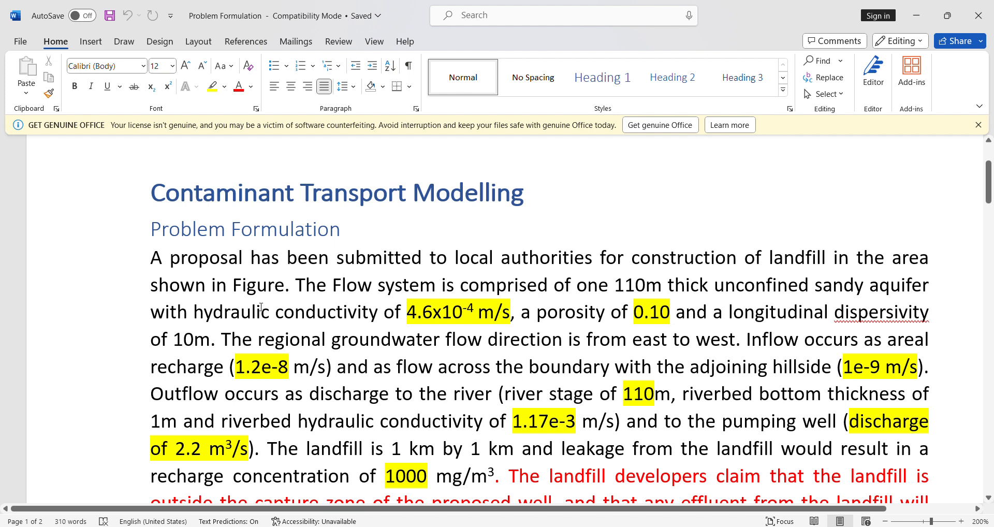
Step: Examine the problem statement's aquifer conductivity, porosity, dispersivity and groundwater flow direction together with the model area figure
{"action": "left_click_drag", "start_coordinate": [154, 314], "coordinate": [735, 348]}
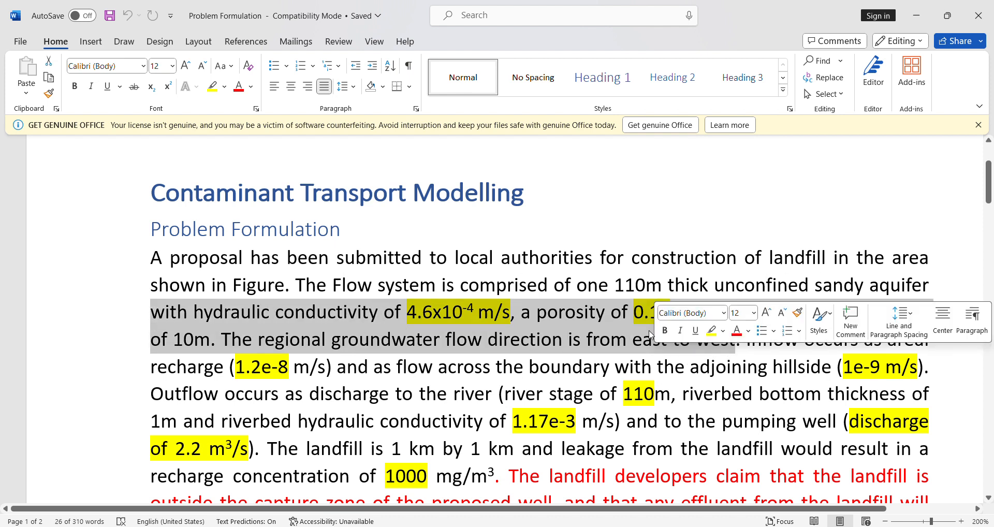
{"action": "scroll", "coordinate": [575, 331], "scroll_direction": "down", "scroll_amount": 5}
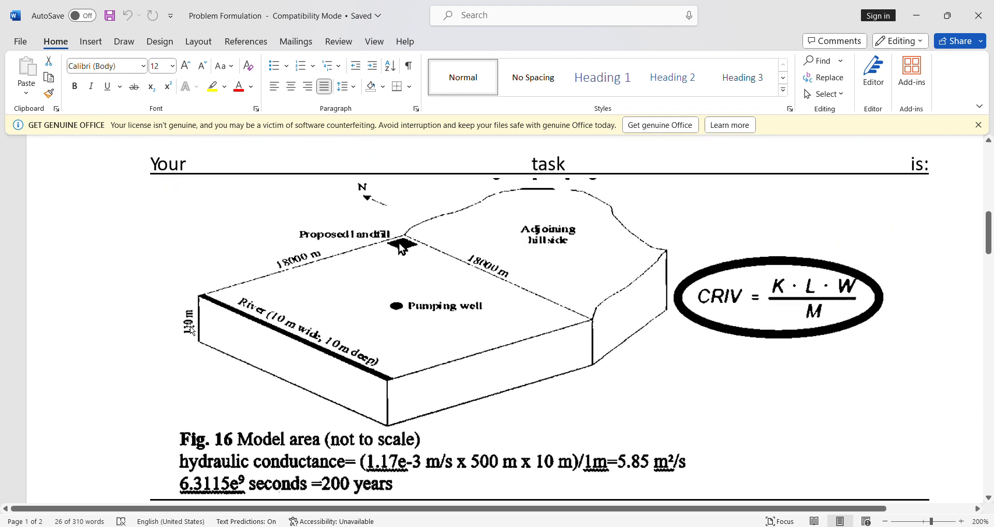
{"action": "scroll", "coordinate": [290, 357], "scroll_direction": "up", "scroll_amount": 7}
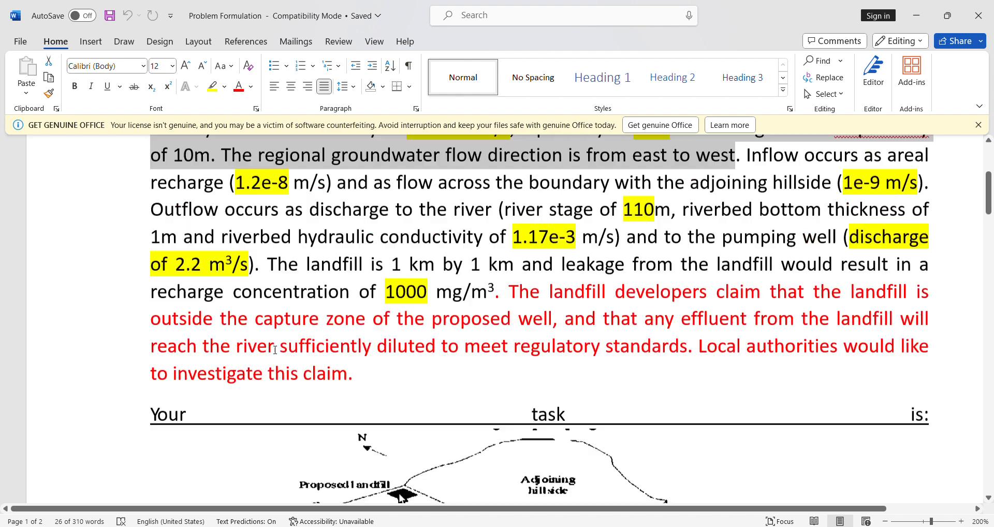
{"action": "scroll", "coordinate": [330, 371], "scroll_direction": "down", "scroll_amount": 3}
{"action": "left_click", "coordinate": [452, 311]}
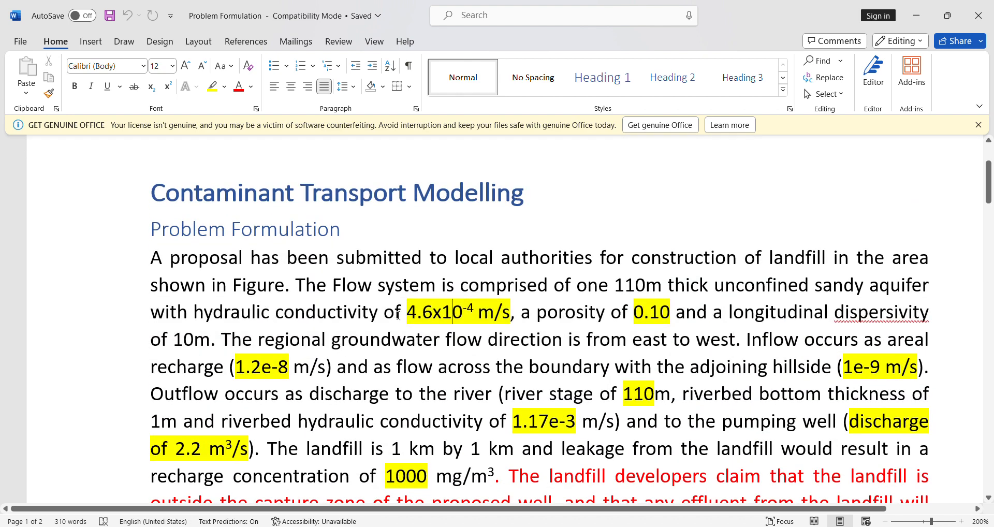
{"action": "double_click", "coordinate": [424, 313]}
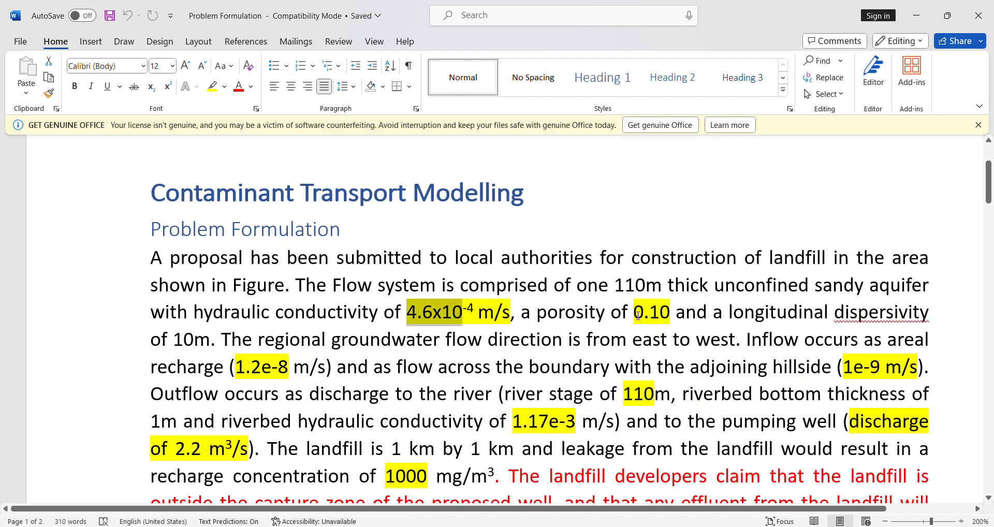
{"action": "double_click", "coordinate": [660, 317]}
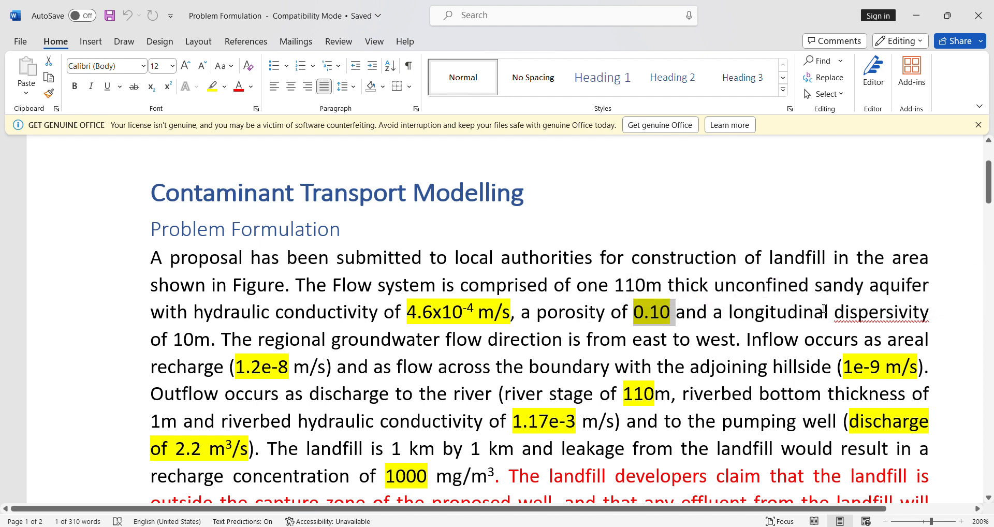
{"action": "left_click", "coordinate": [183, 339]}
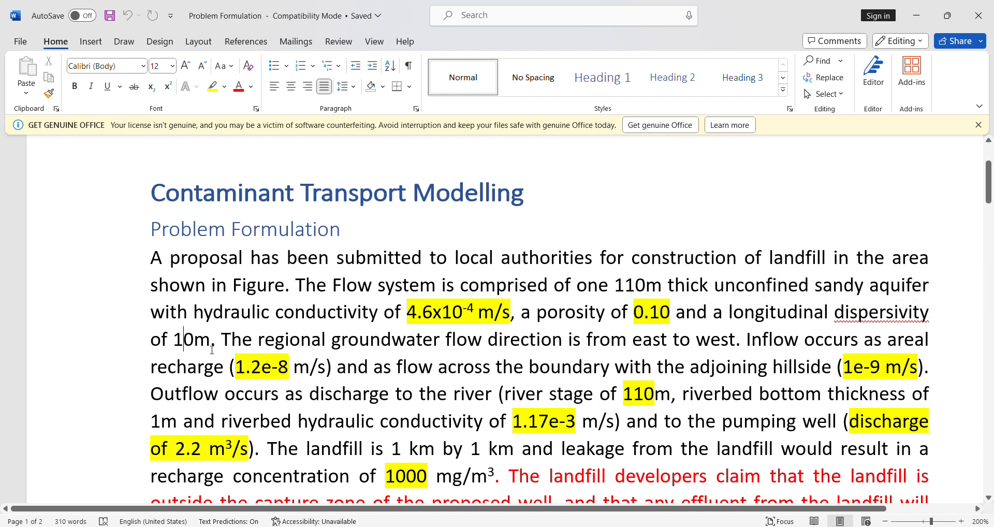
{"action": "scroll", "coordinate": [331, 353], "scroll_direction": "down", "scroll_amount": 3}
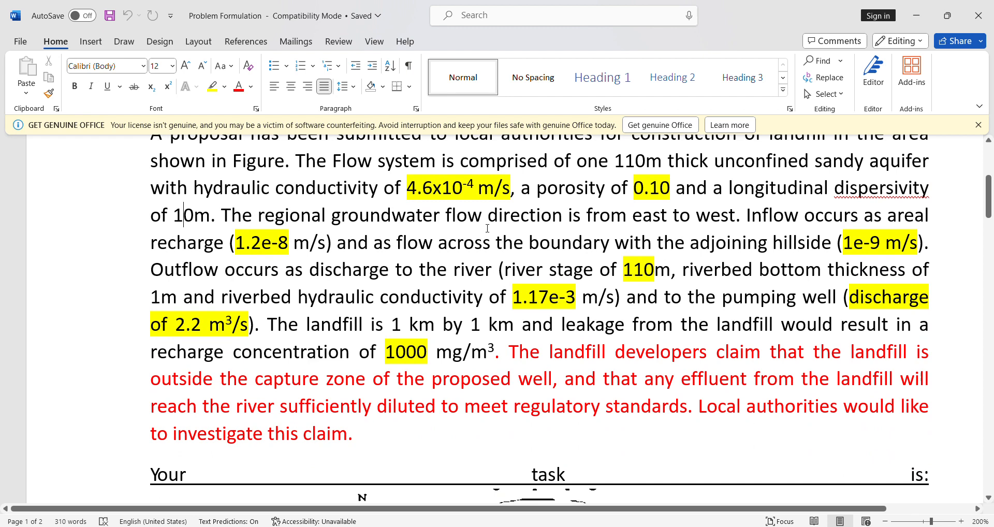
{"action": "scroll", "coordinate": [667, 228], "scroll_direction": "down", "scroll_amount": 10}
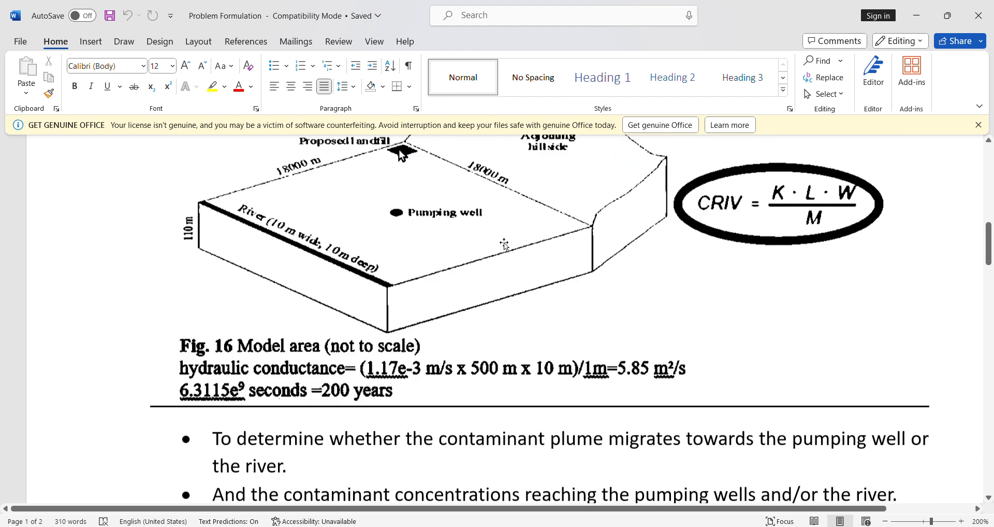
{"action": "scroll", "coordinate": [530, 321], "scroll_direction": "up", "scroll_amount": 4}
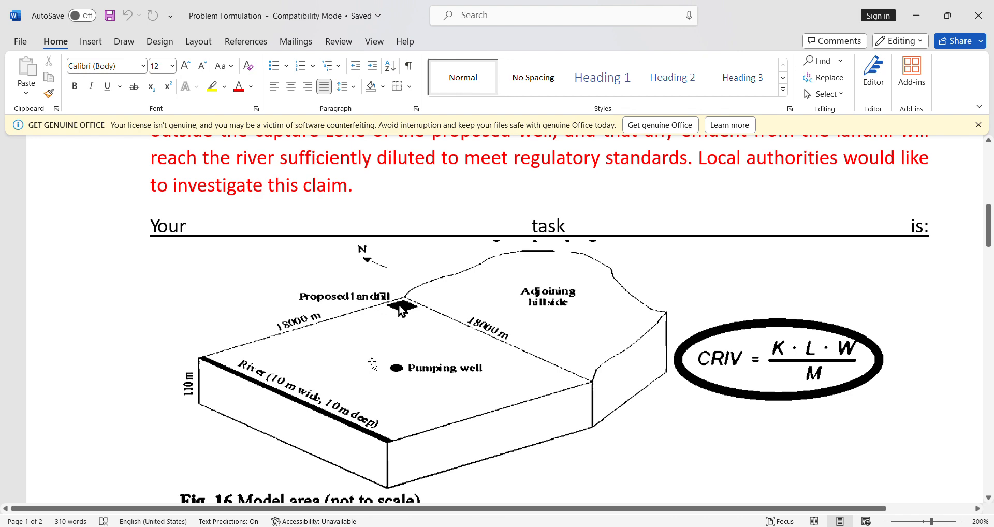
{"action": "scroll", "coordinate": [343, 417], "scroll_direction": "up", "scroll_amount": 6}
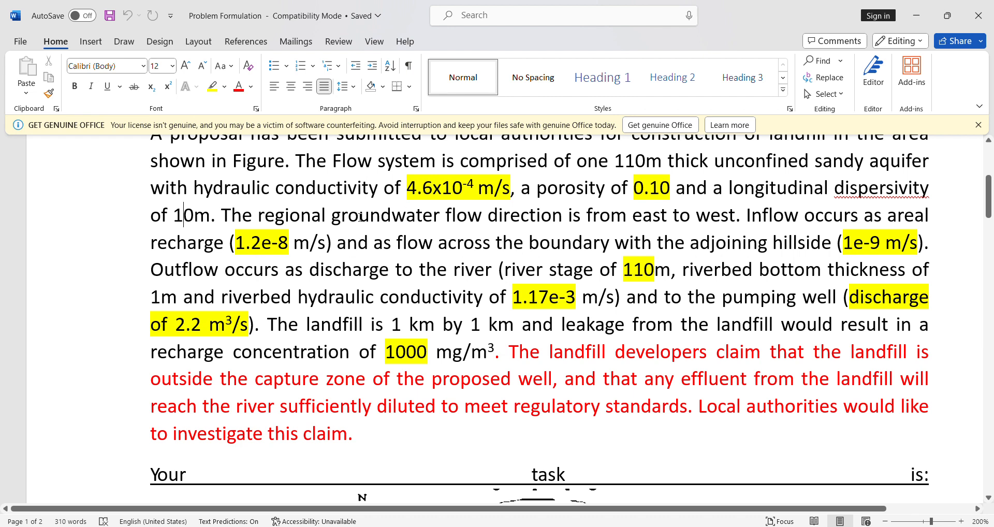
Step: Review the areal recharge and adjoining-hillside inflow values against the model area figure
{"action": "left_click_drag", "start_coordinate": [242, 243], "coordinate": [282, 244]}
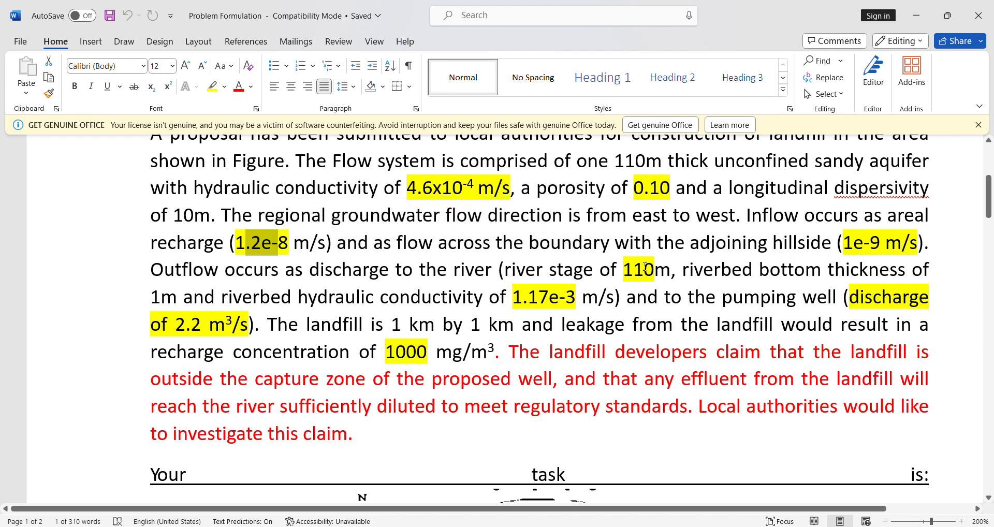
{"action": "scroll", "coordinate": [630, 270], "scroll_direction": "down", "scroll_amount": 2}
{"action": "scroll", "coordinate": [627, 259], "scroll_direction": "up", "scroll_amount": 2}
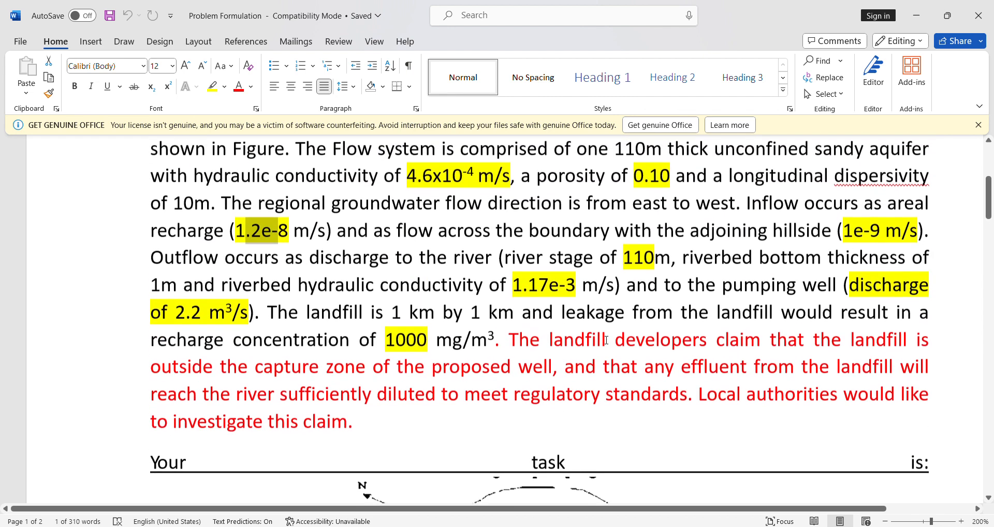
{"action": "scroll", "coordinate": [585, 261], "scroll_direction": "down", "scroll_amount": 4}
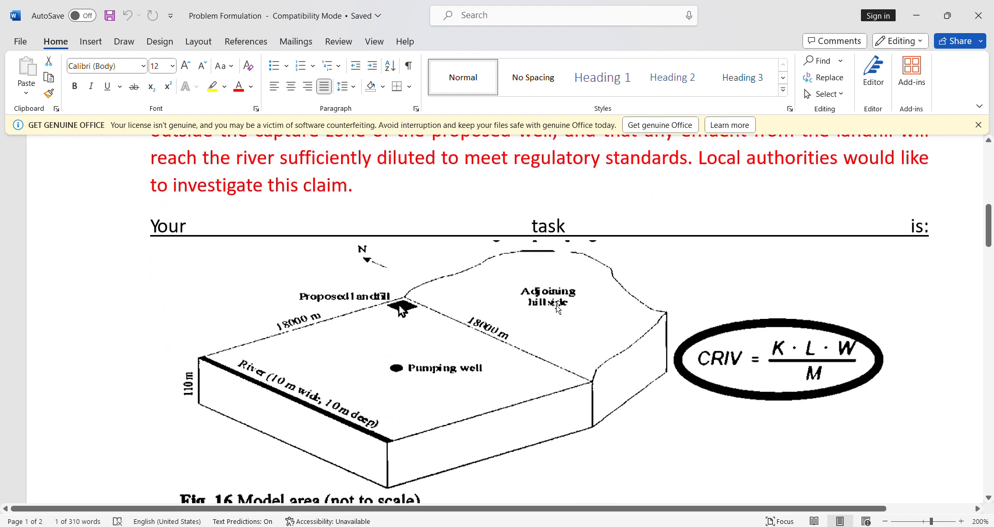
{"action": "scroll", "coordinate": [539, 313], "scroll_direction": "up", "scroll_amount": 4}
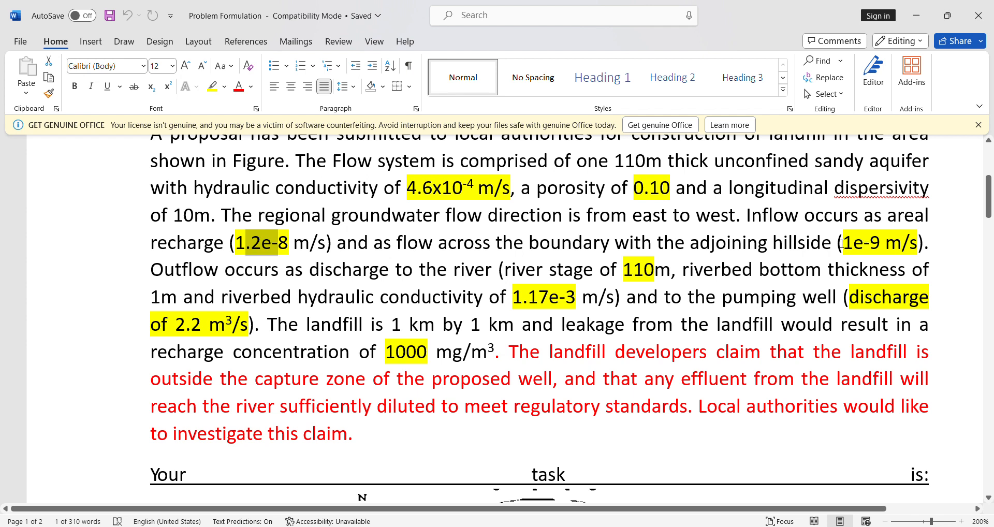
{"action": "left_click_drag", "start_coordinate": [843, 244], "coordinate": [883, 258]}
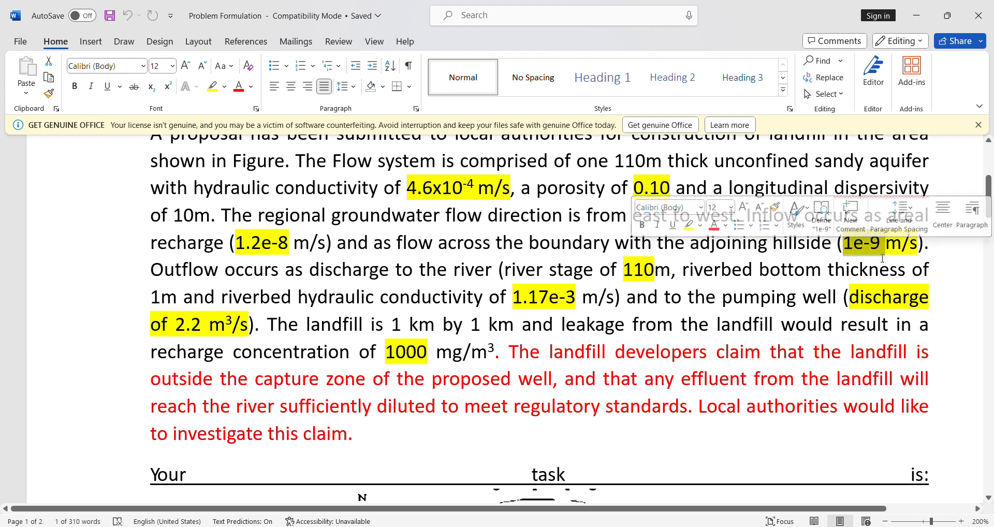
{"action": "scroll", "coordinate": [342, 298], "scroll_direction": "down", "scroll_amount": 3}
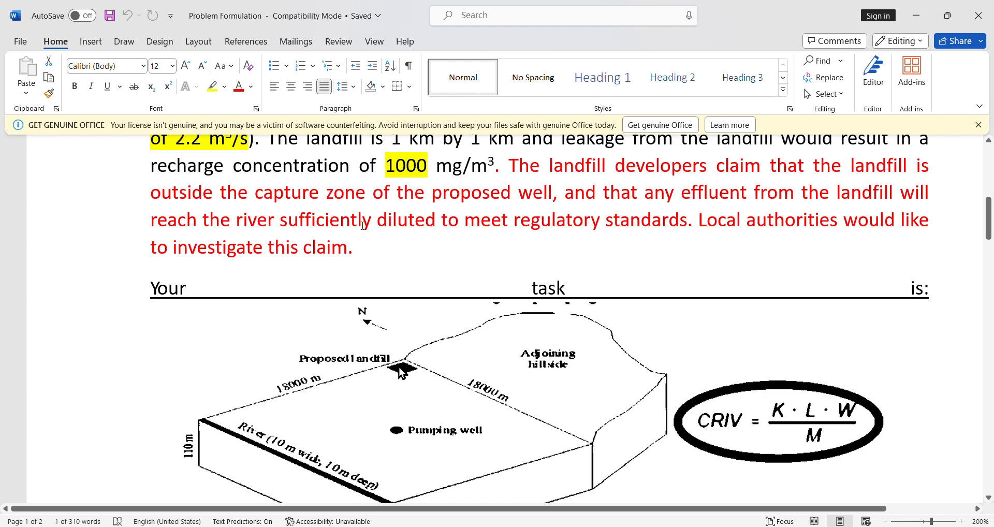
Step: Read the landfill developers' dilution claim, the task objectives, the conductance and time values, and the conceptual model choices
{"action": "left_click_drag", "start_coordinate": [305, 231], "coordinate": [439, 224]}
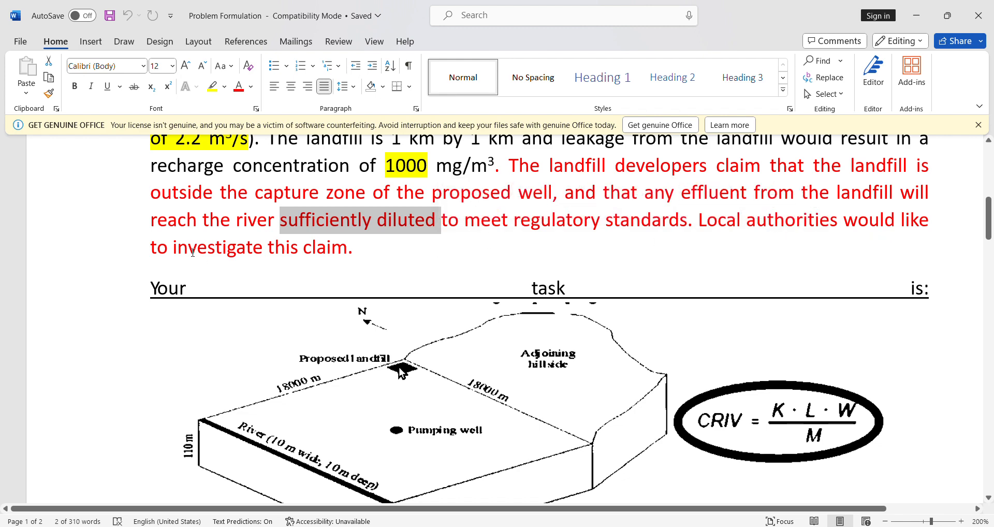
{"action": "left_click_drag", "start_coordinate": [193, 248], "coordinate": [348, 248]}
{"action": "scroll", "coordinate": [411, 286], "scroll_direction": "down", "scroll_amount": 3}
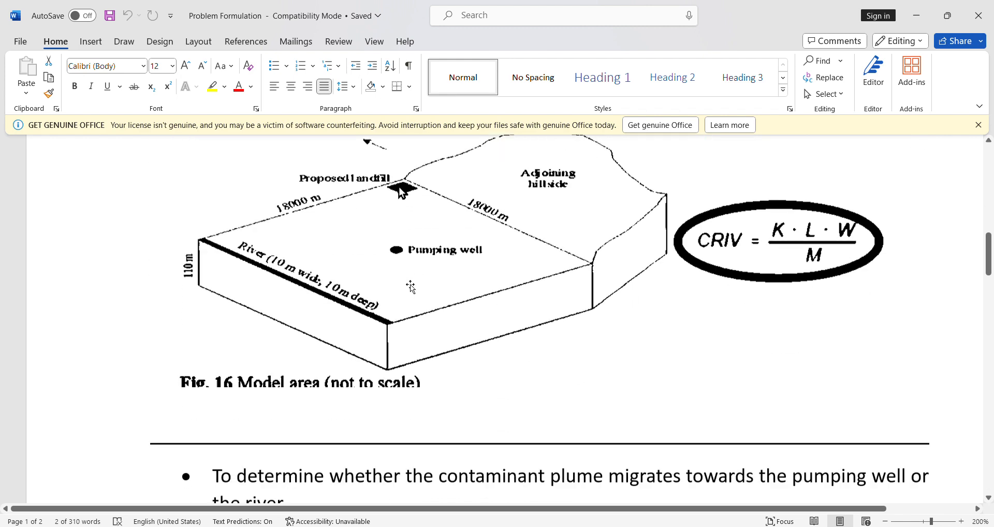
{"action": "scroll", "coordinate": [411, 286], "scroll_direction": "down", "scroll_amount": 4}
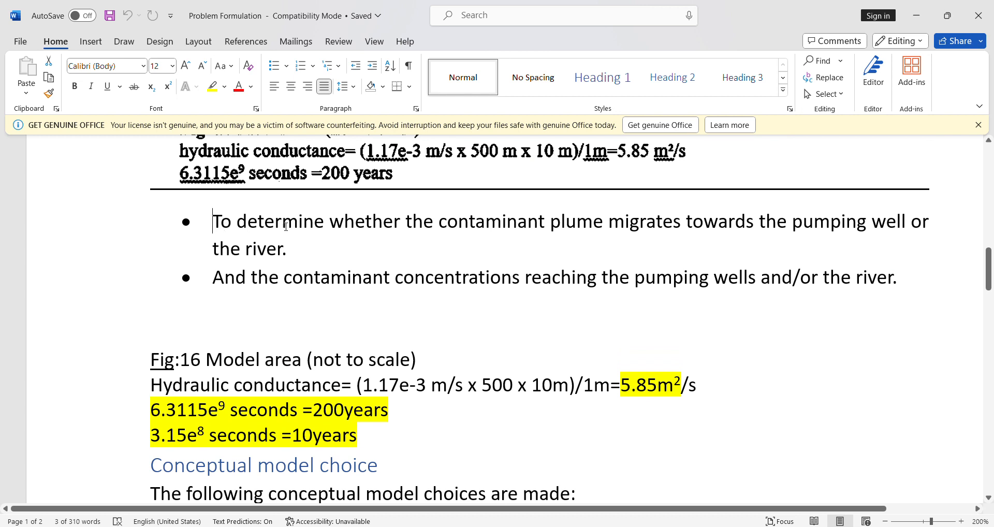
{"action": "left_click_drag", "start_coordinate": [286, 227], "coordinate": [598, 248]}
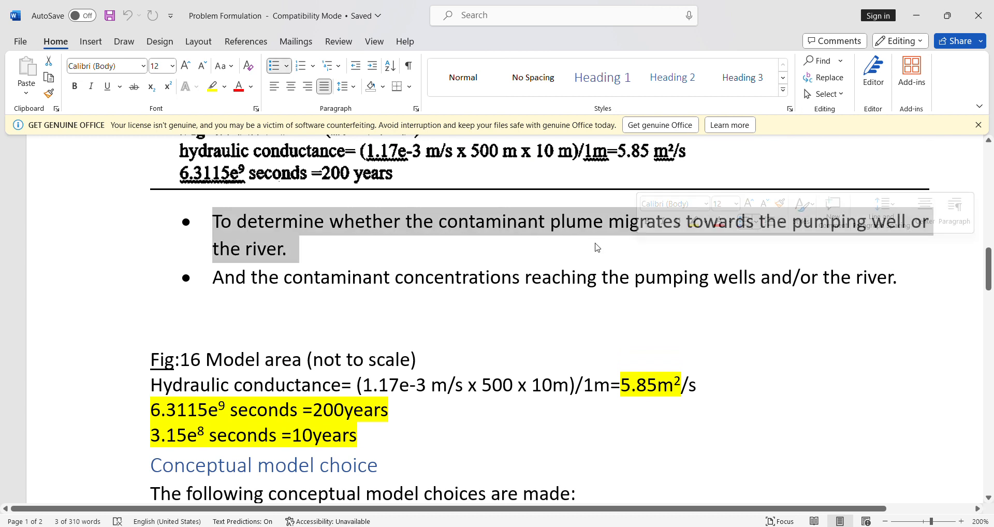
{"action": "left_click", "coordinate": [883, 258]}
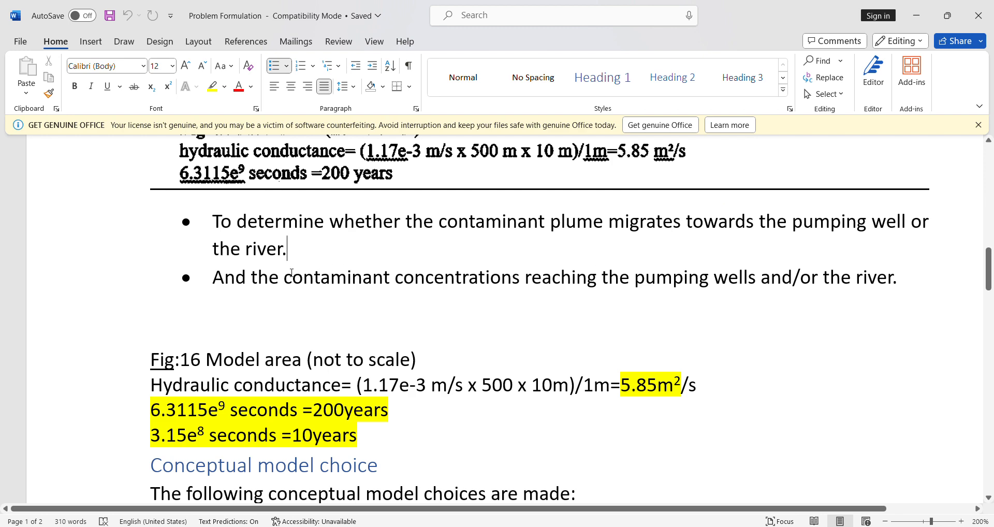
{"action": "scroll", "coordinate": [291, 273], "scroll_direction": "up", "scroll_amount": 6}
{"action": "scroll", "coordinate": [394, 326], "scroll_direction": "down", "scroll_amount": 2}
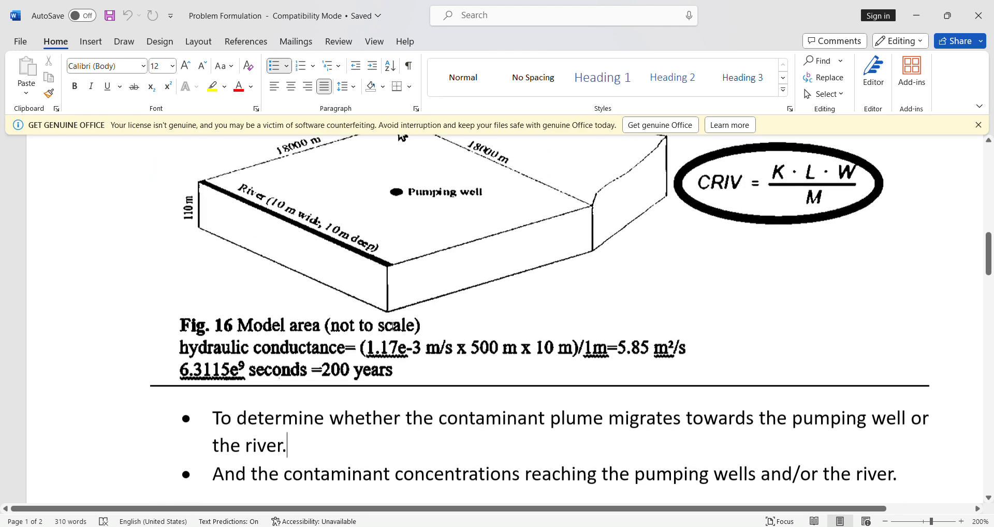
{"action": "scroll", "coordinate": [393, 325], "scroll_direction": "down", "scroll_amount": 6}
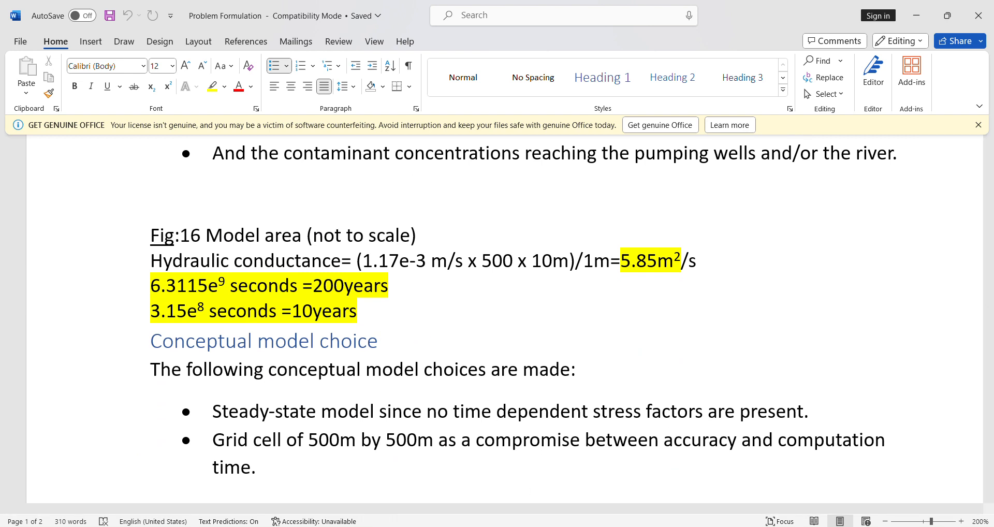
Step: Switch to Processing Modflow and start creating a new model
{"action": "mouse_move", "coordinate": [626, 526]}
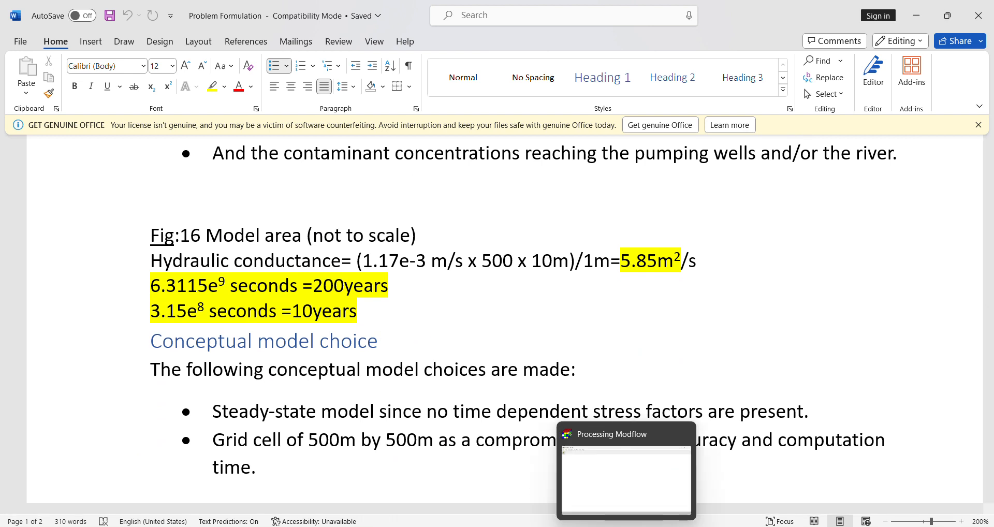
{"action": "left_click", "coordinate": [627, 479]}
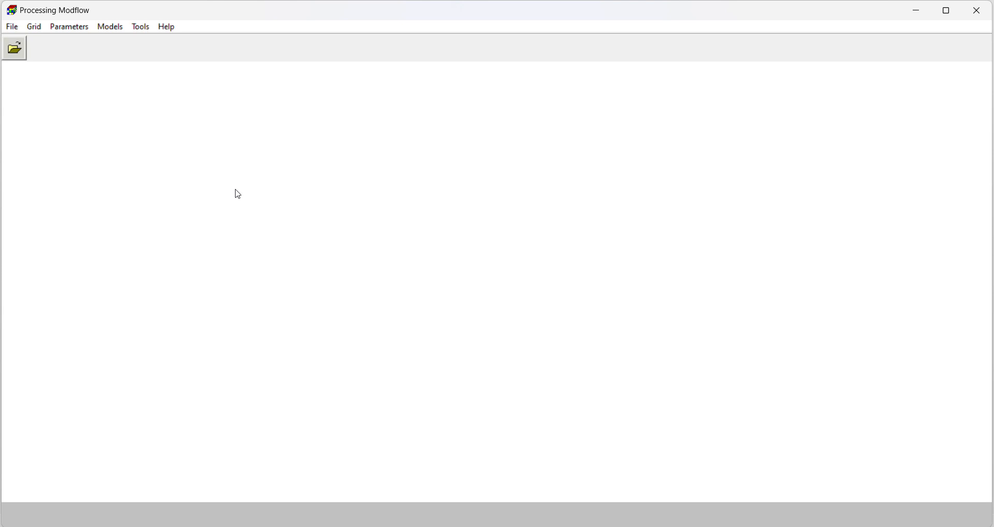
{"action": "left_click", "coordinate": [12, 27]}
{"action": "left_click", "coordinate": [34, 41]}
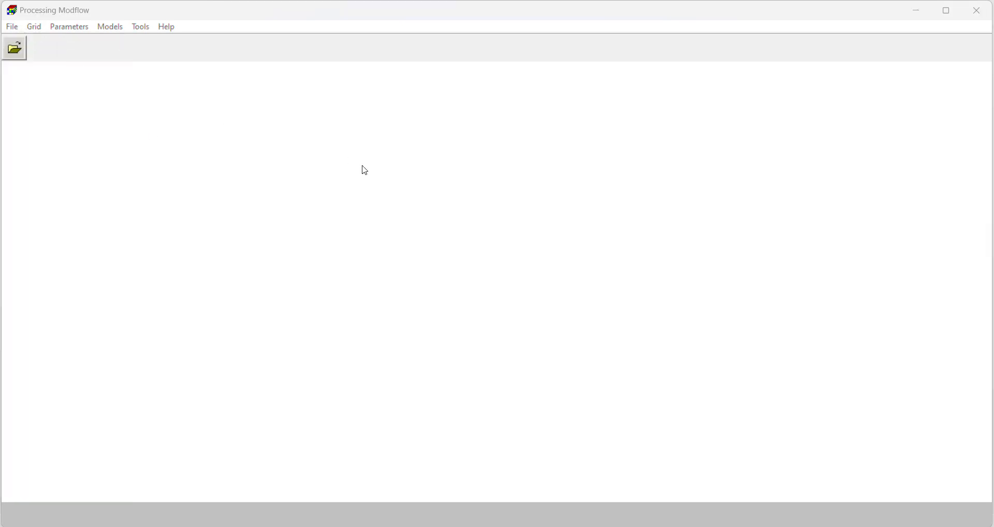
{"action": "scroll", "coordinate": [64, 156], "scroll_direction": "up", "scroll_amount": 5}
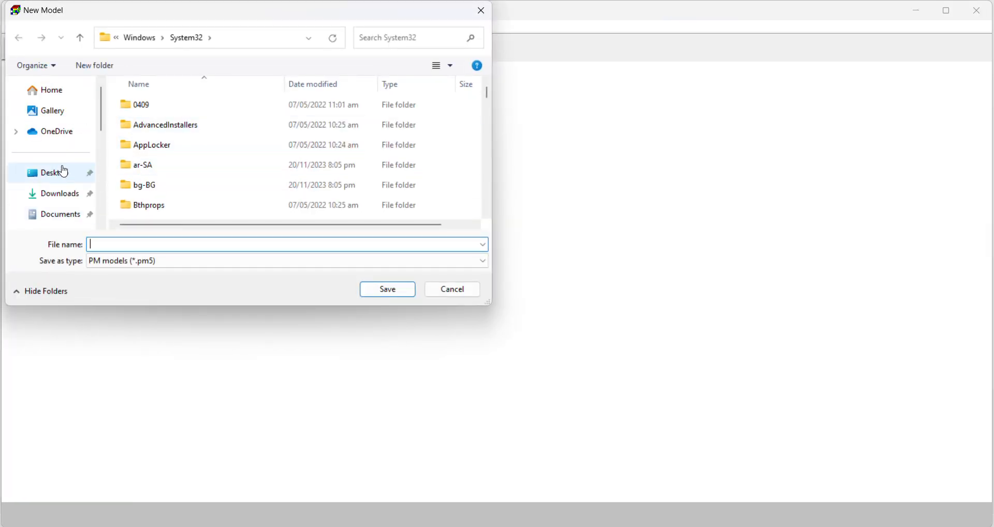
Step: Browse to the Modflow projects folder on the Desktop for storing the new model
{"action": "left_click", "coordinate": [61, 174]}
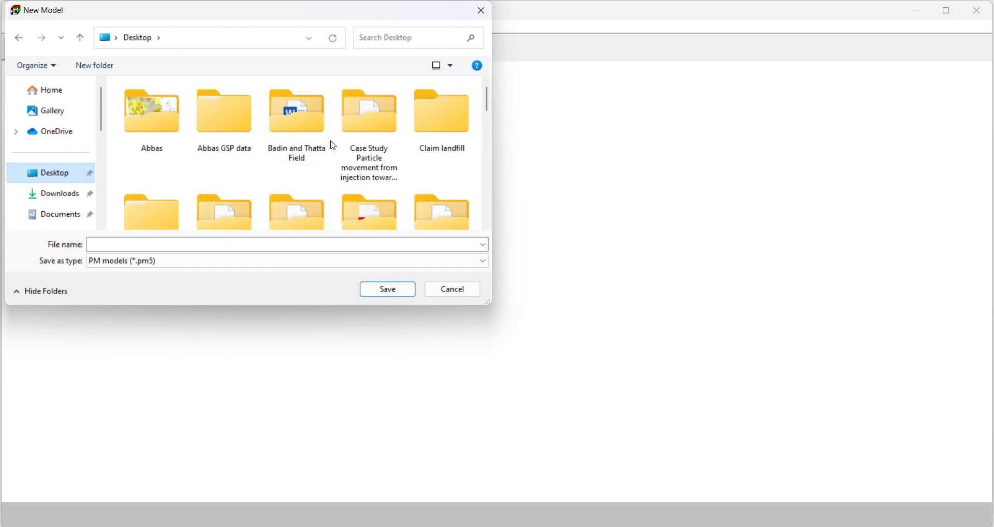
{"action": "left_click", "coordinate": [362, 110]}
{"action": "key", "text": "m"}
{"action": "key", "text": "m"}
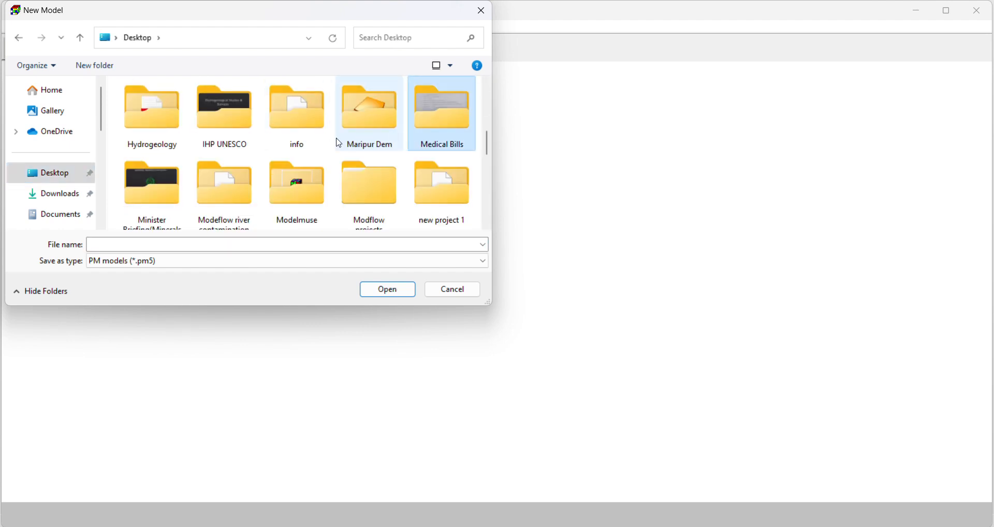
{"action": "key", "text": "m"}
{"action": "key", "text": "m"}
{"action": "key", "text": "m"}
{"action": "key", "text": "m"}
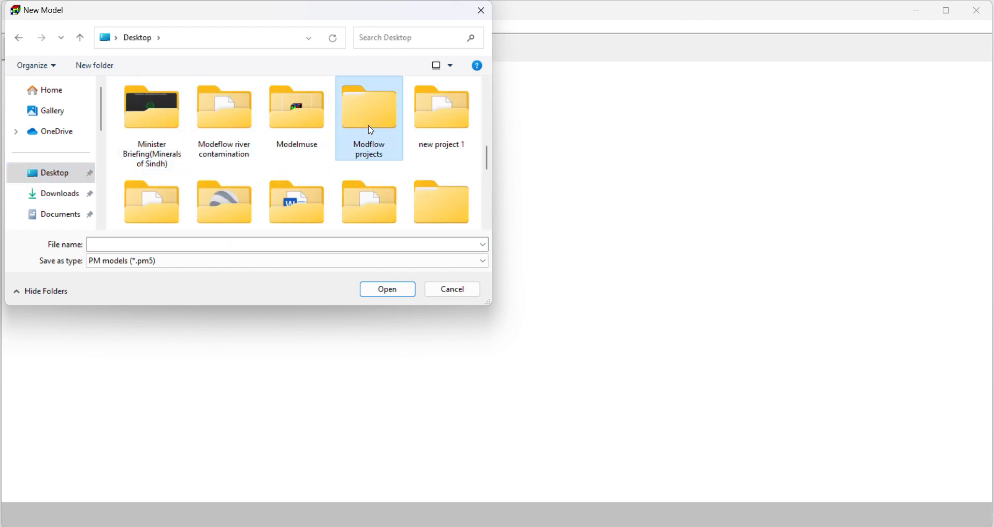
{"action": "double_click", "coordinate": [371, 130]}
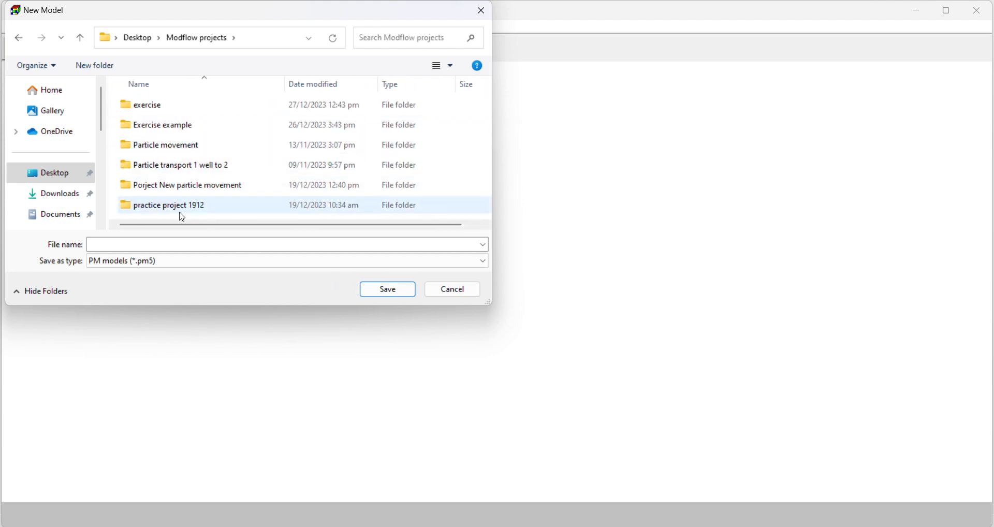
{"action": "left_click", "coordinate": [180, 207]}
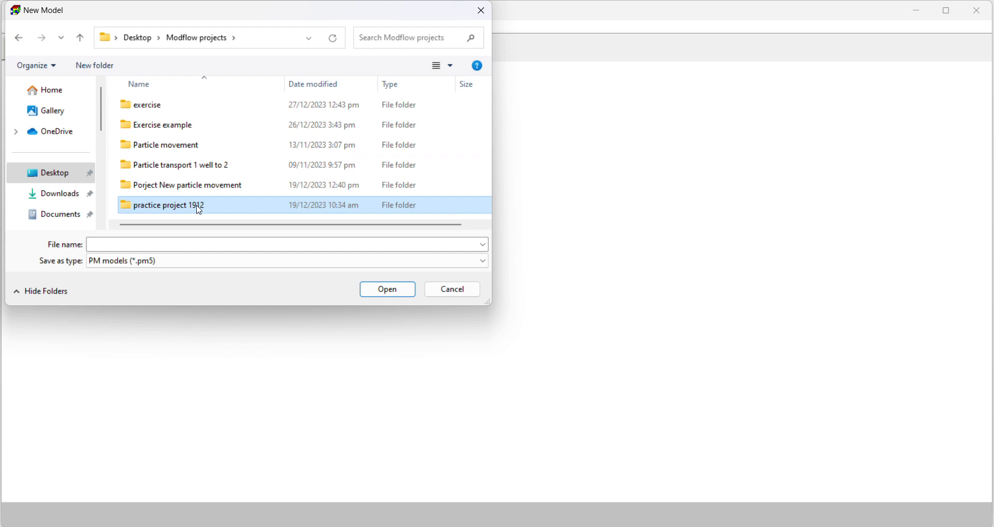
{"action": "double_click", "coordinate": [199, 210]}
{"action": "left_click", "coordinate": [19, 38]}
Step: Save the new model as "exercise" inside the exercise folder
{"action": "left_click", "coordinate": [160, 110]}
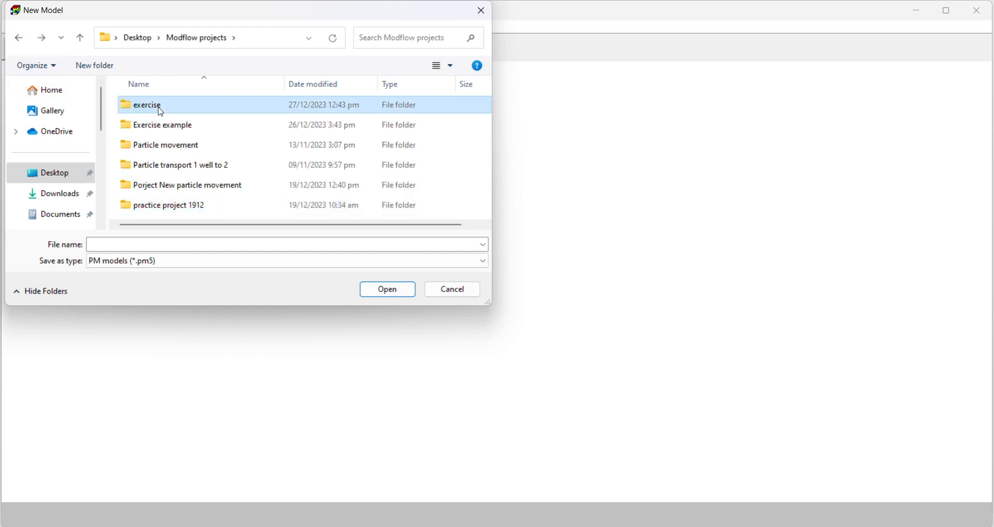
{"action": "double_click", "coordinate": [160, 110]}
{"action": "left_click", "coordinate": [175, 244]}
{"action": "type", "text": "ex"}
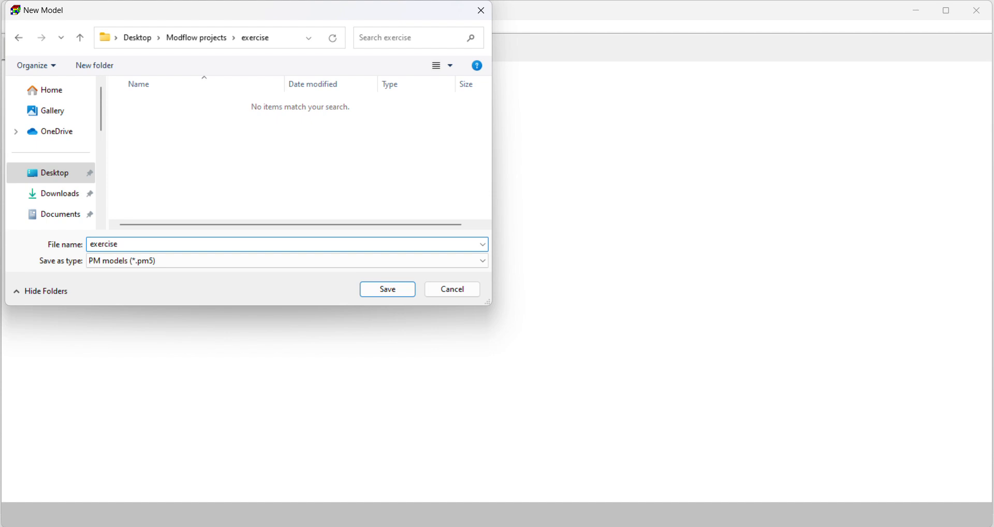
{"action": "type", "text": "ercise"}
{"action": "left_click", "coordinate": [382, 289]}
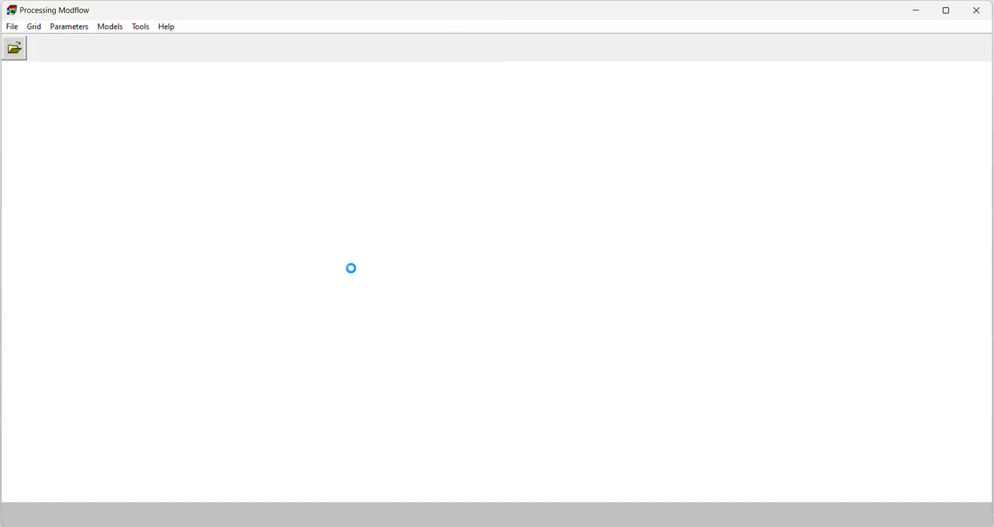
Step: Open the mesh size settings of the new model and look at its grid and coordinate system options
{"action": "left_click", "coordinate": [35, 28]}
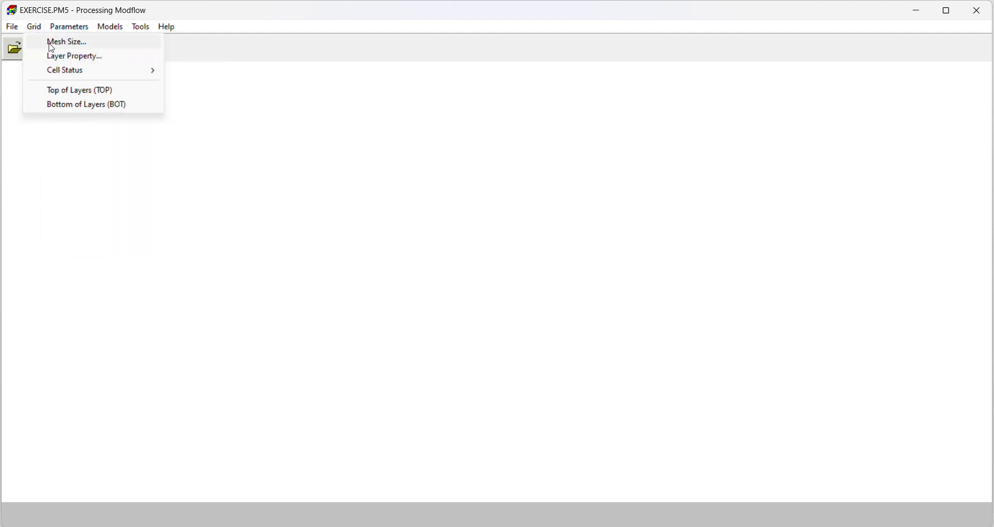
{"action": "left_click", "coordinate": [52, 45]}
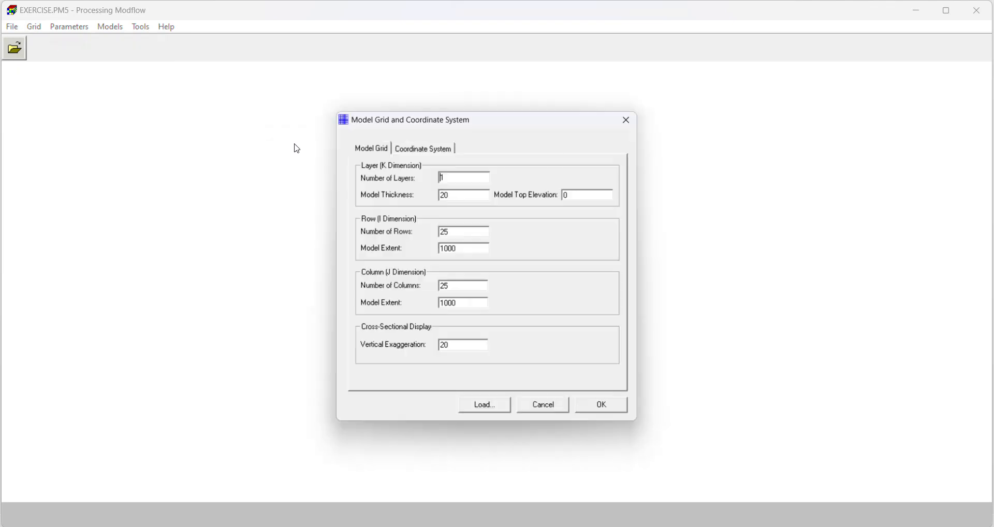
{"action": "left_click", "coordinate": [422, 150]}
{"action": "left_click", "coordinate": [370, 149]}
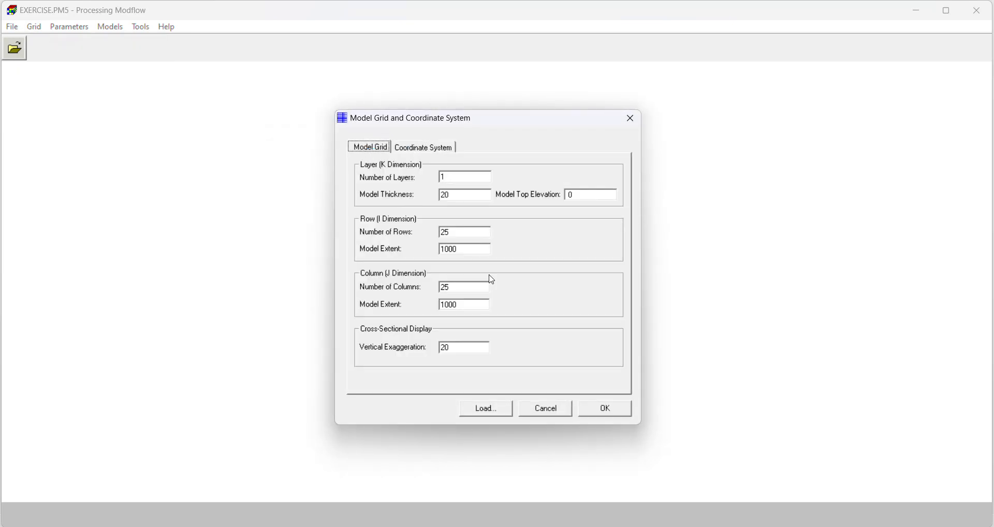
Step: Check the aquifer thickness in the Word problem formulation and return to the grid settings in Processing Modflow
{"action": "key", "text": "alt+Tab"}
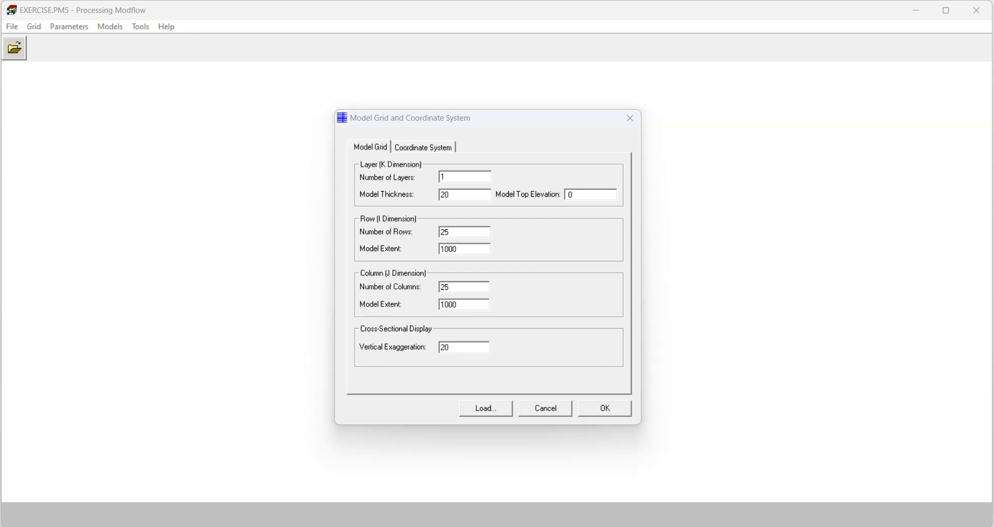
{"action": "scroll", "coordinate": [459, 383], "scroll_direction": "up", "scroll_amount": 8}
{"action": "scroll", "coordinate": [458, 383], "scroll_direction": "up", "scroll_amount": 4}
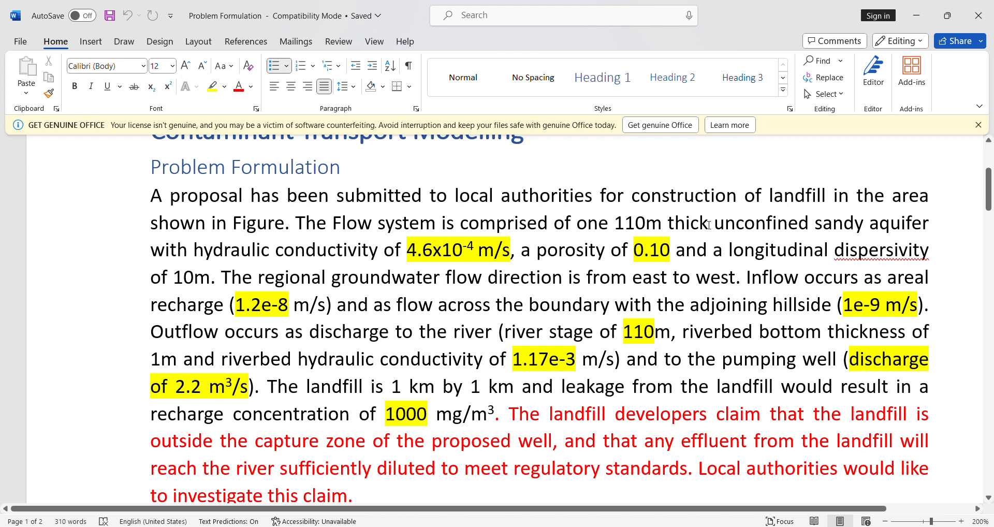
{"action": "left_click_drag", "start_coordinate": [709, 224], "coordinate": [813, 225]}
{"action": "left_click", "coordinate": [619, 225]}
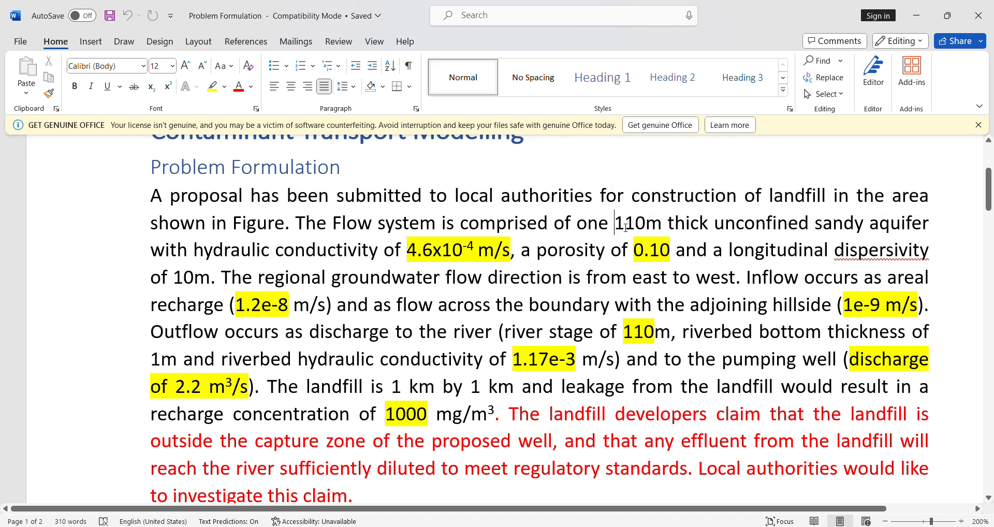
{"action": "left_click_drag", "start_coordinate": [625, 228], "coordinate": [662, 226]}
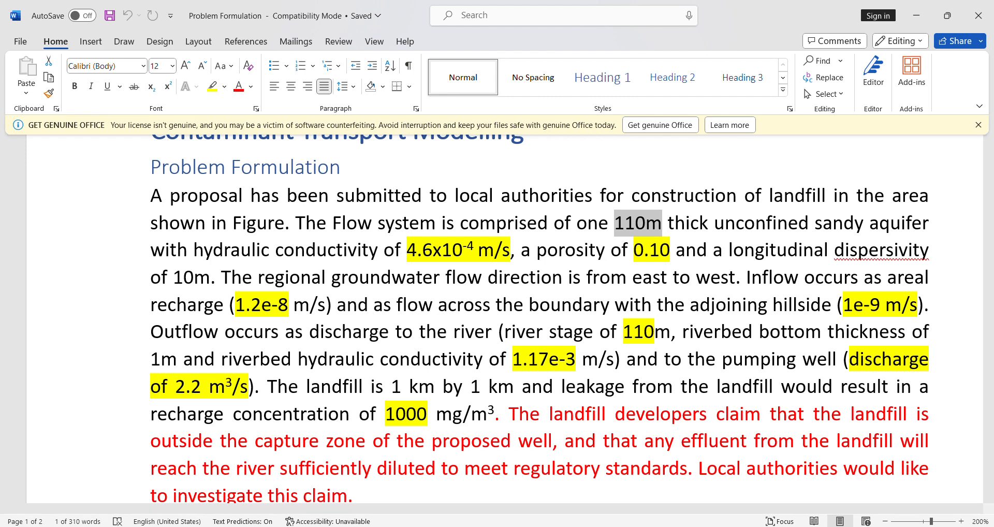
{"action": "left_click", "coordinate": [626, 525]}
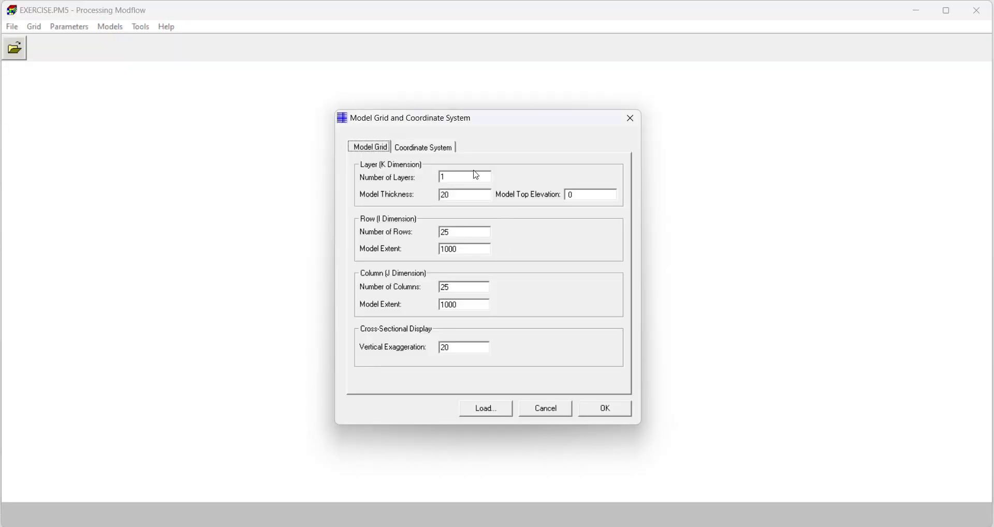
Step: Set the single layer's model thickness to 110 and the model top elevation to 110
{"action": "left_click", "coordinate": [446, 178]}
{"action": "double_click", "coordinate": [453, 196]}
{"action": "type", "text": "11"}
{"action": "type", "text": "110"}
Step: Look up the model area dimensions in the problem document and set both the row and column model extents to 18000
{"action": "left_click", "coordinate": [652, 526]}
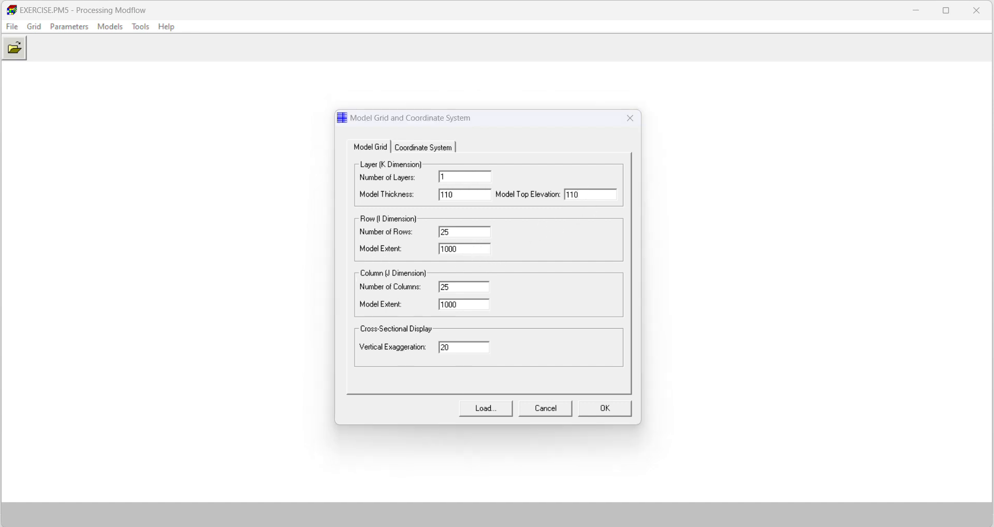
{"action": "scroll", "coordinate": [476, 399], "scroll_direction": "down", "scroll_amount": 8}
{"action": "scroll", "coordinate": [475, 398], "scroll_direction": "up", "scroll_amount": 3}
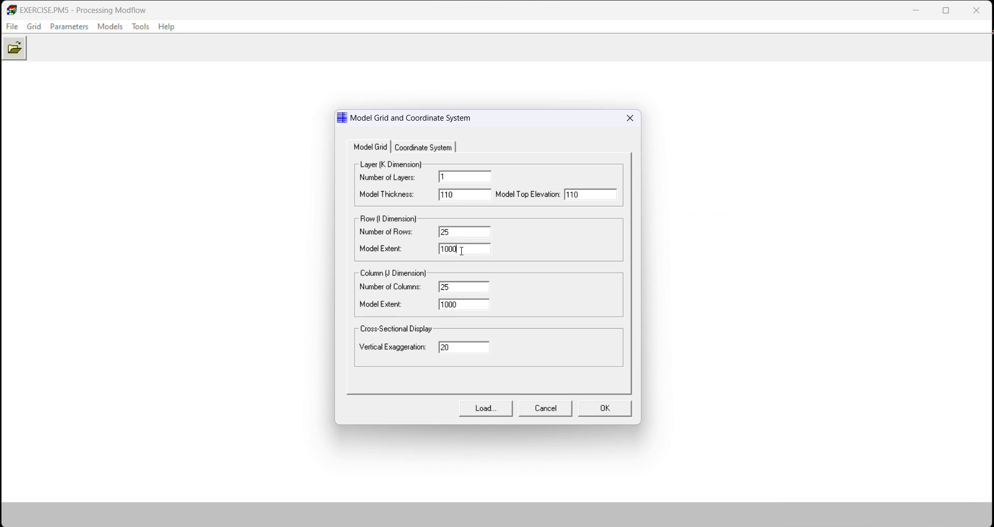
{"action": "left_click_drag", "start_coordinate": [463, 251], "coordinate": [439, 260]}
{"action": "left_click", "coordinate": [443, 251]}
{"action": "type", "text": "8"}
{"action": "type", "text": "8"}
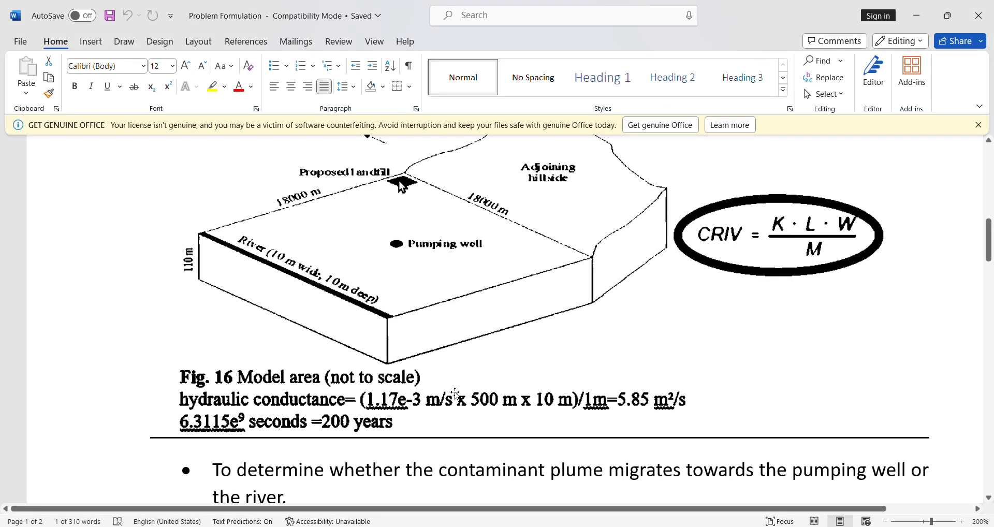
Step: Find the chosen grid cell size among the conceptual model choices in the Word problem document
{"action": "scroll", "coordinate": [465, 395], "scroll_direction": "down", "scroll_amount": 5}
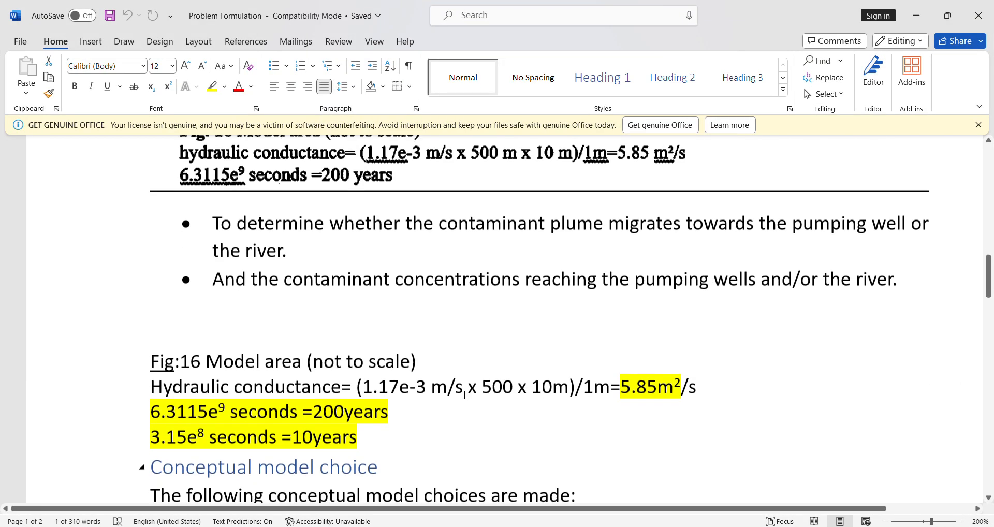
{"action": "scroll", "coordinate": [464, 395], "scroll_direction": "down", "scroll_amount": 5}
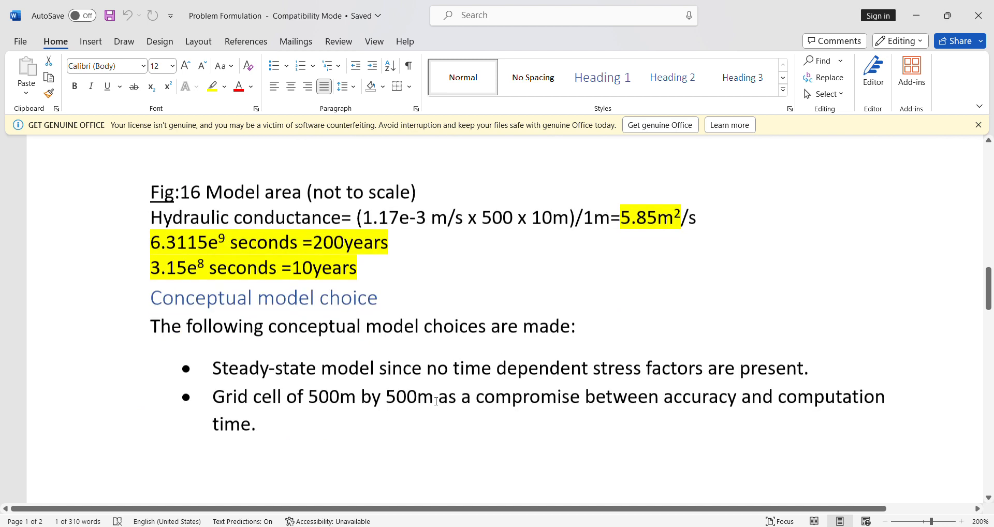
{"action": "scroll", "coordinate": [436, 401], "scroll_direction": "down", "scroll_amount": 1}
{"action": "left_click_drag", "start_coordinate": [229, 378], "coordinate": [747, 406]}
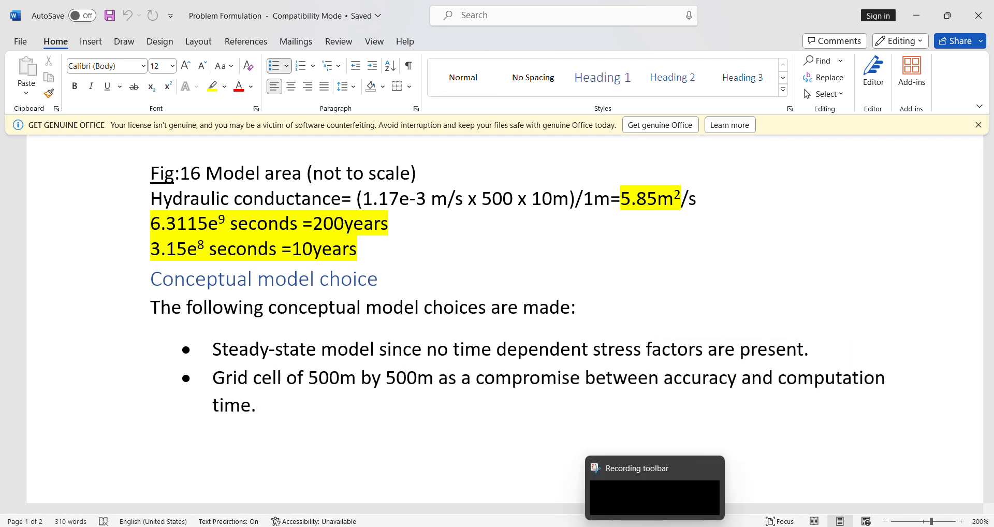
Step: Open Calculator and divide the 18000 m model extent by the 500 m cell size
{"action": "key", "text": "super+s"}
{"action": "type", "text": "cal"}
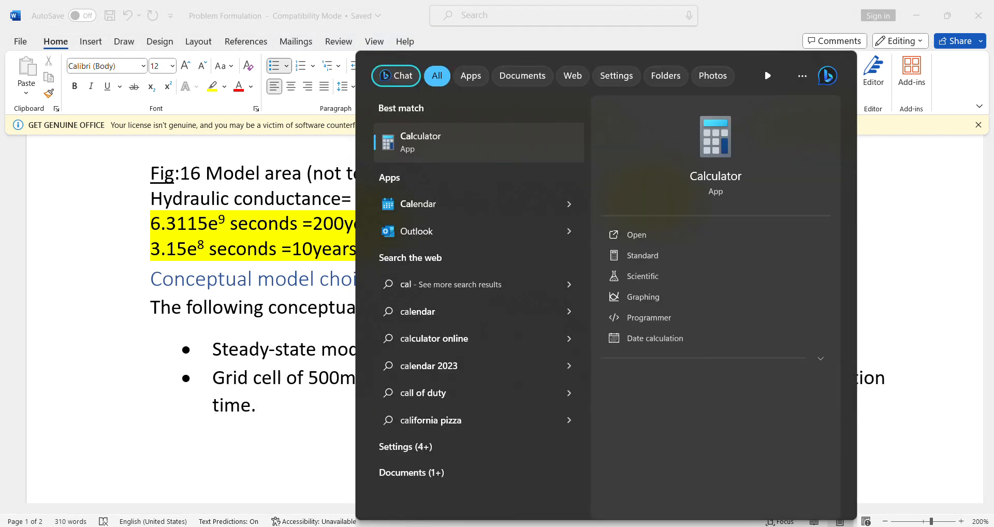
{"action": "left_click", "coordinate": [483, 135]}
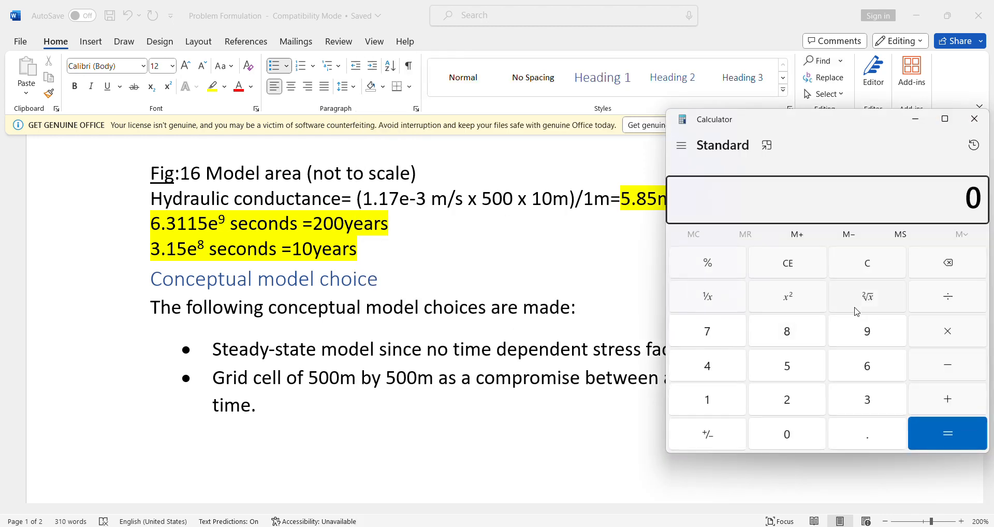
{"action": "type", "text": "18000 ÷ "}
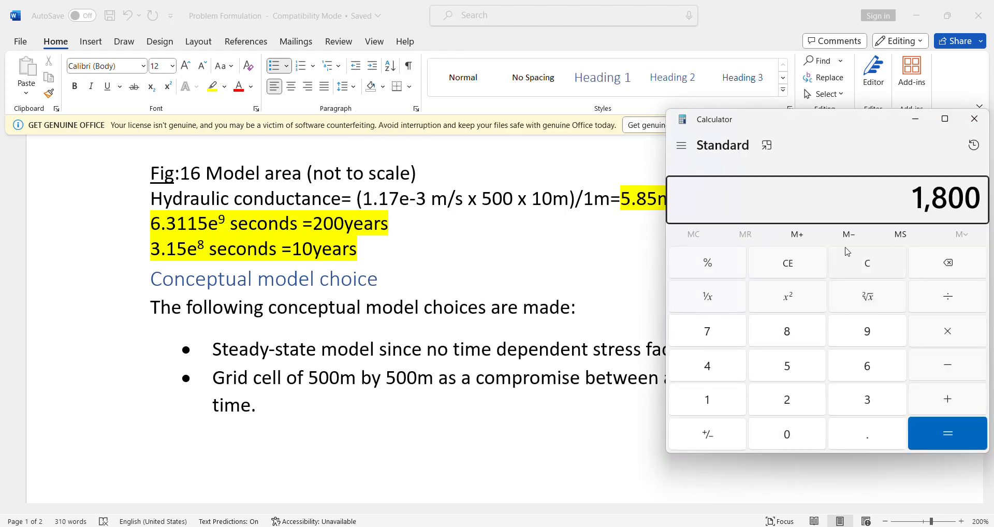
{"action": "type", "text": "500"}
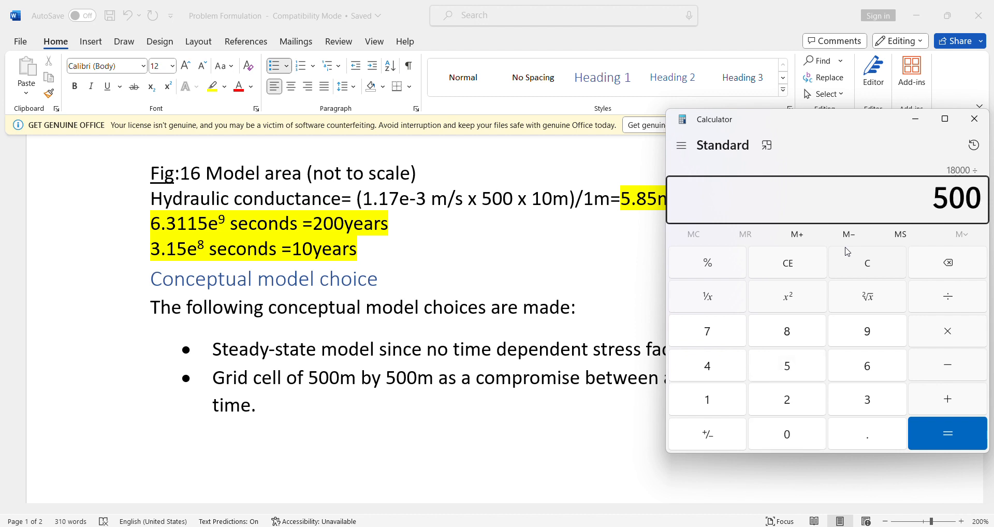
{"action": "key", "text": "Return"}
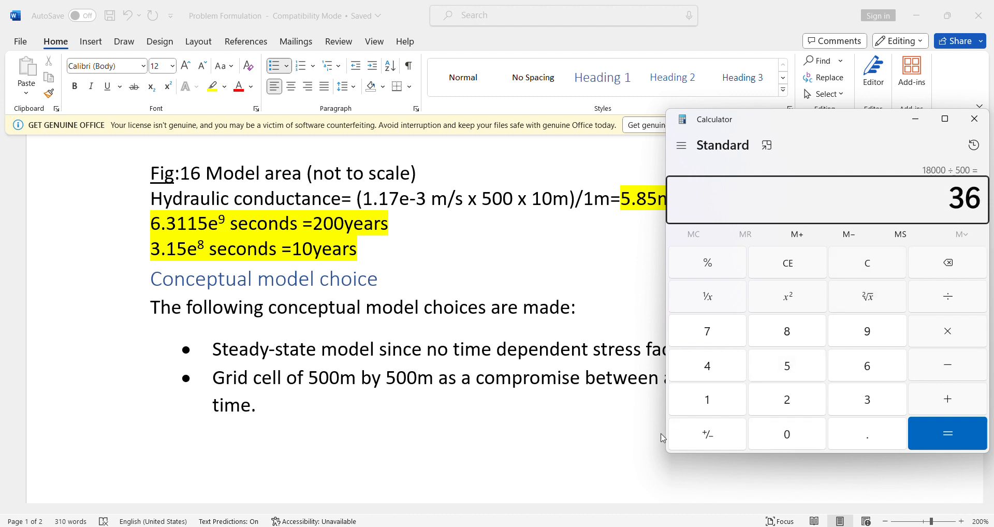
Step: Back in Processing Modflow, set the number of rows and columns to 36, generate the grid, and leave the grid editor
{"action": "key", "text": "alt+Tab"}
{"action": "key", "text": "alt+Tab"}
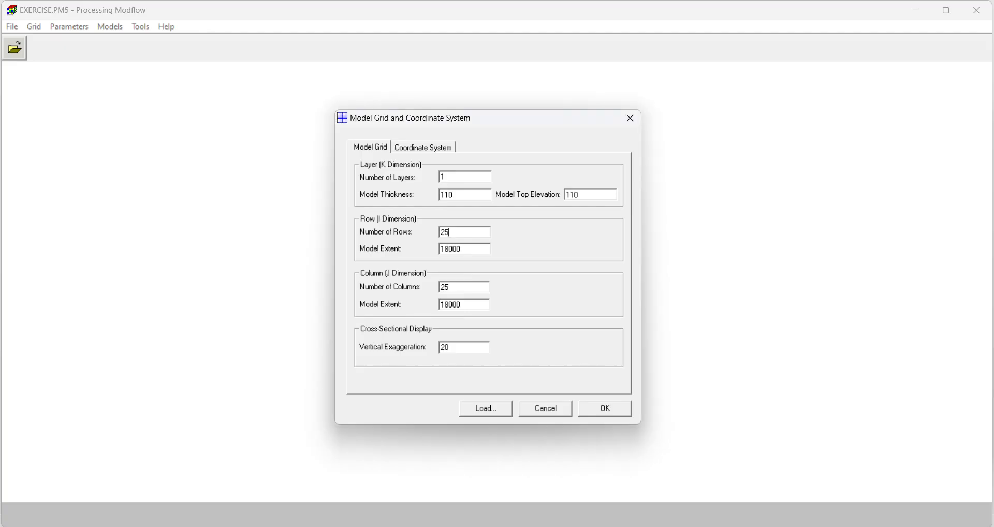
{"action": "left_click_drag", "start_coordinate": [459, 237], "coordinate": [421, 233]}
{"action": "left_click", "coordinate": [601, 409]}
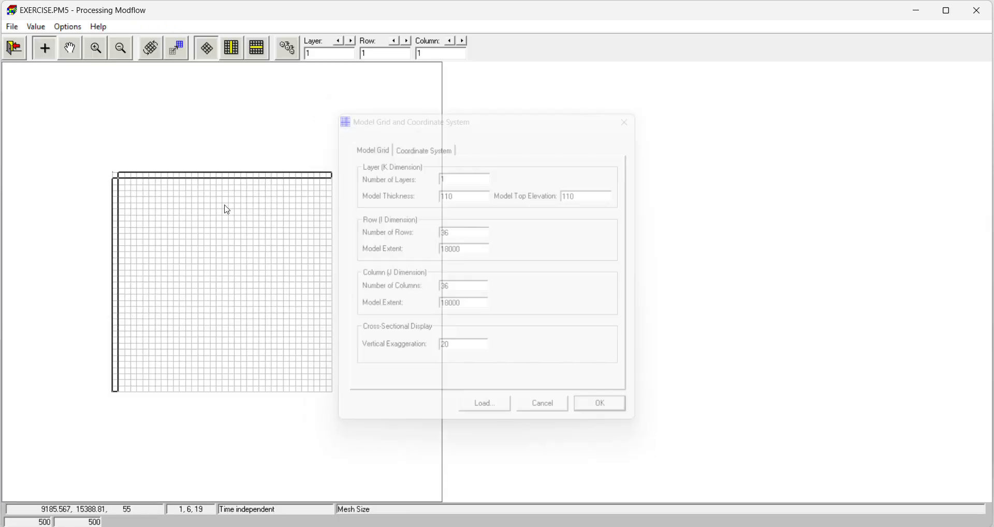
{"action": "left_click", "coordinate": [15, 48]}
{"action": "left_click", "coordinate": [449, 307]}
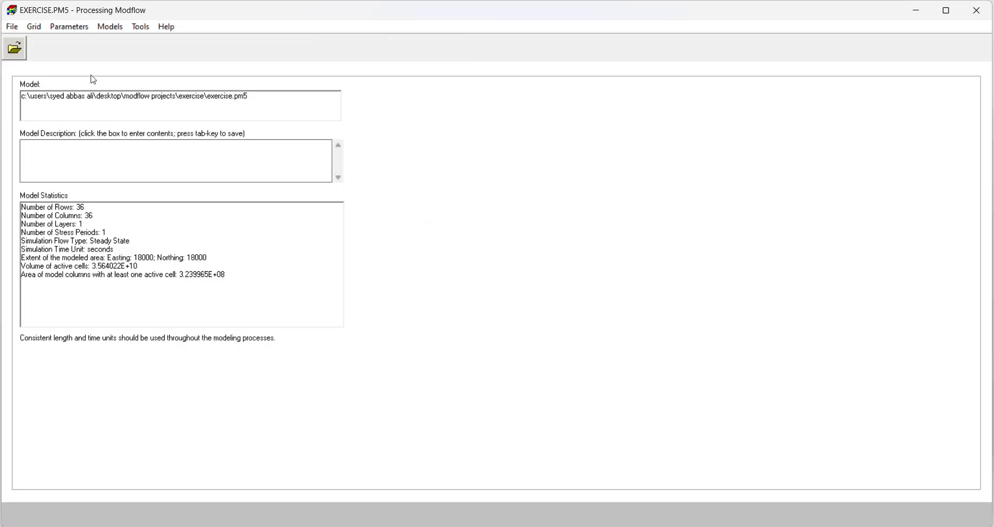
Step: Set layer 1's type to "1: Unconfined" in the layer properties after checking the aquifer type in the Word problem document
{"action": "left_click", "coordinate": [36, 27]}
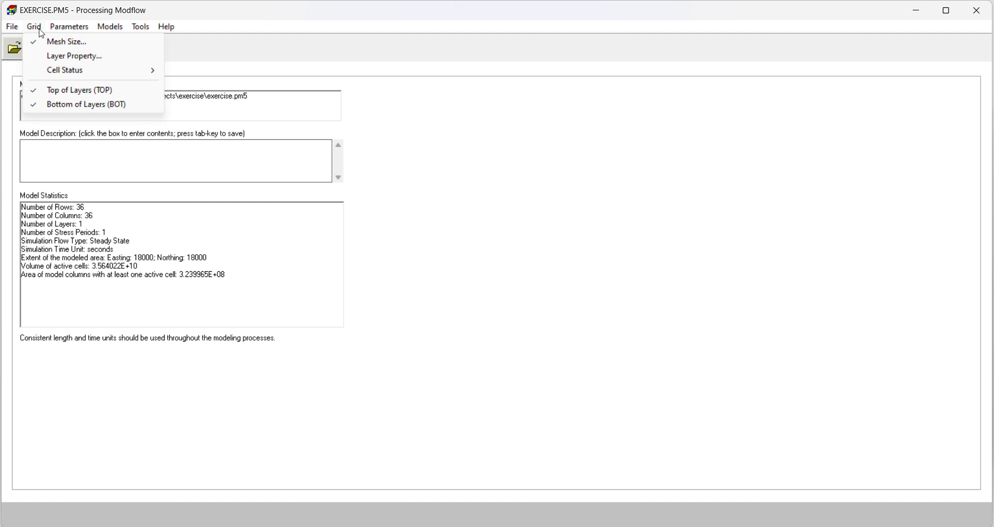
{"action": "left_click", "coordinate": [64, 57]}
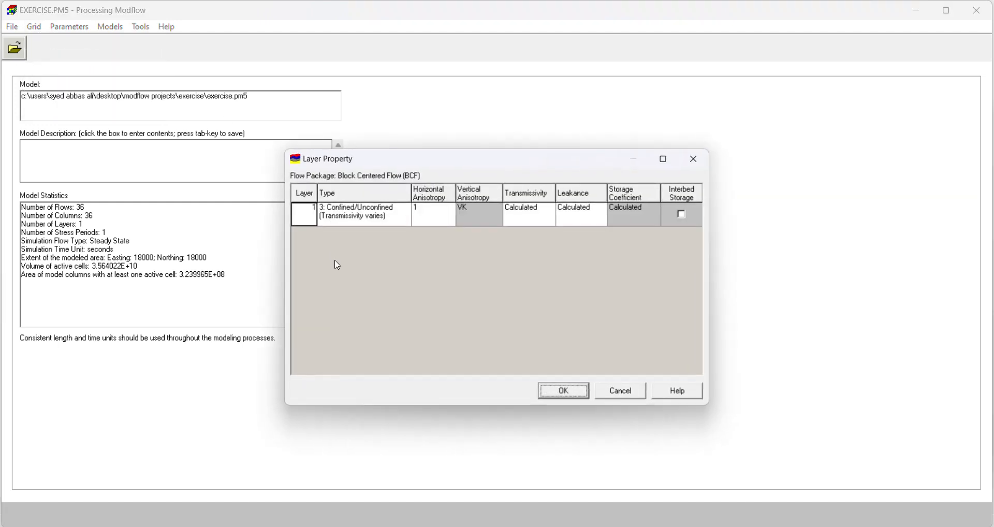
{"action": "left_click", "coordinate": [409, 219]}
{"action": "left_click", "coordinate": [406, 209]}
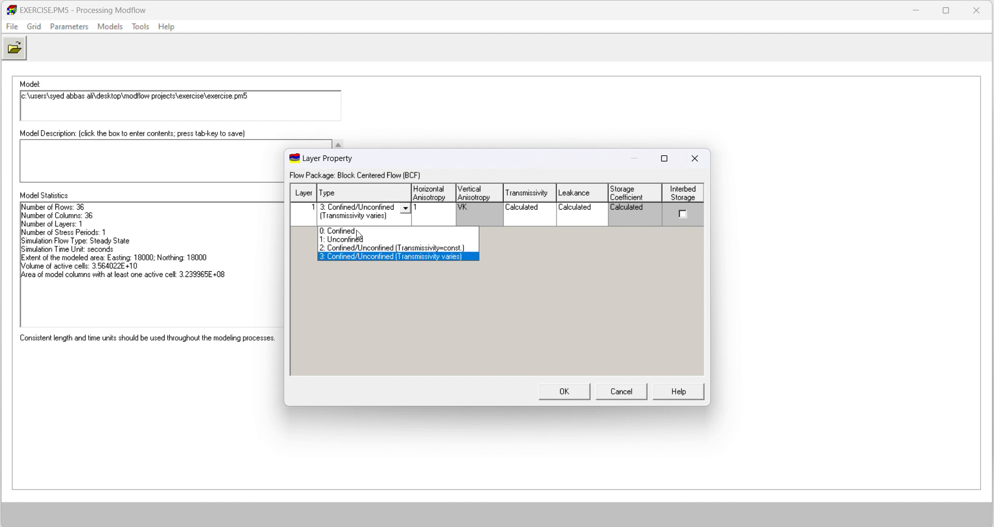
{"action": "left_click", "coordinate": [608, 526]}
{"action": "scroll", "coordinate": [534, 351], "scroll_direction": "up", "scroll_amount": 8}
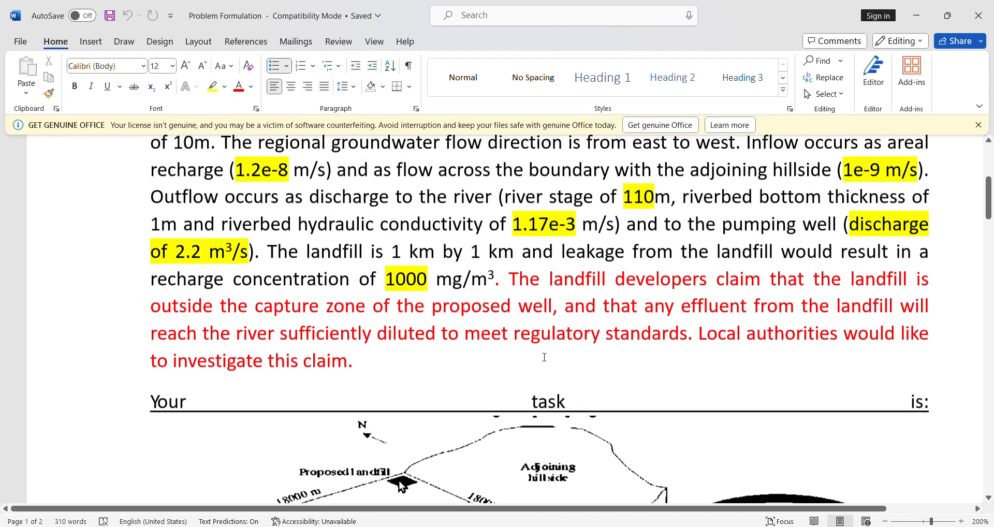
{"action": "scroll", "coordinate": [544, 357], "scroll_direction": "up", "scroll_amount": 3}
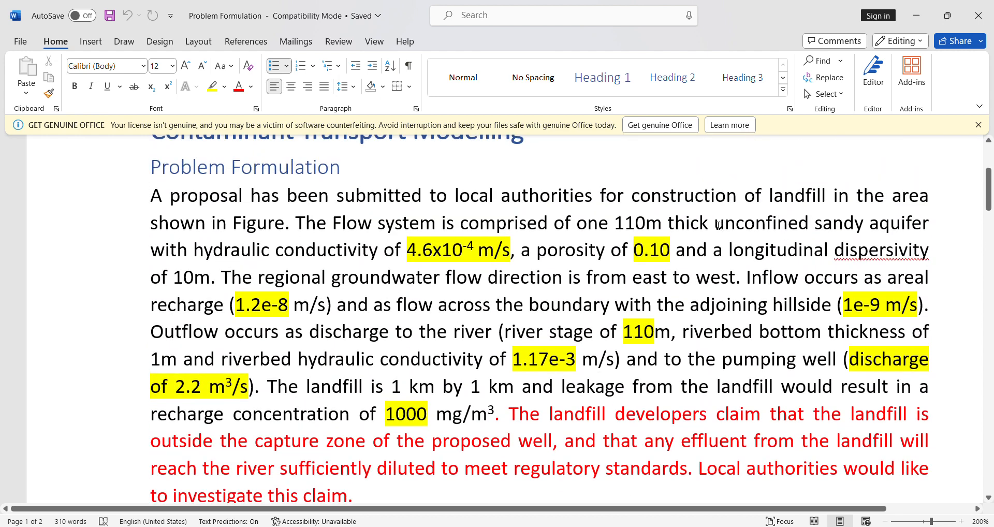
{"action": "left_click_drag", "start_coordinate": [718, 224], "coordinate": [809, 225]}
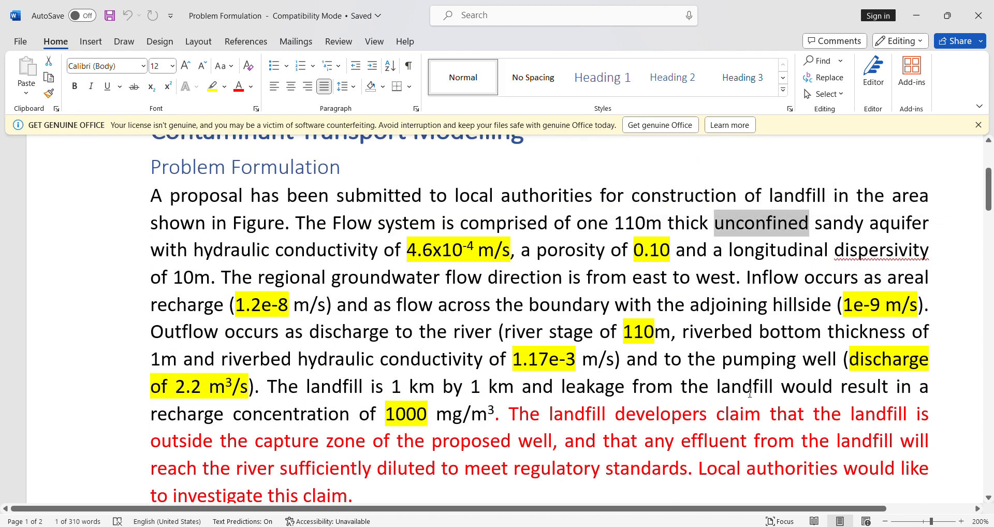
{"action": "key", "text": "alt+Tab"}
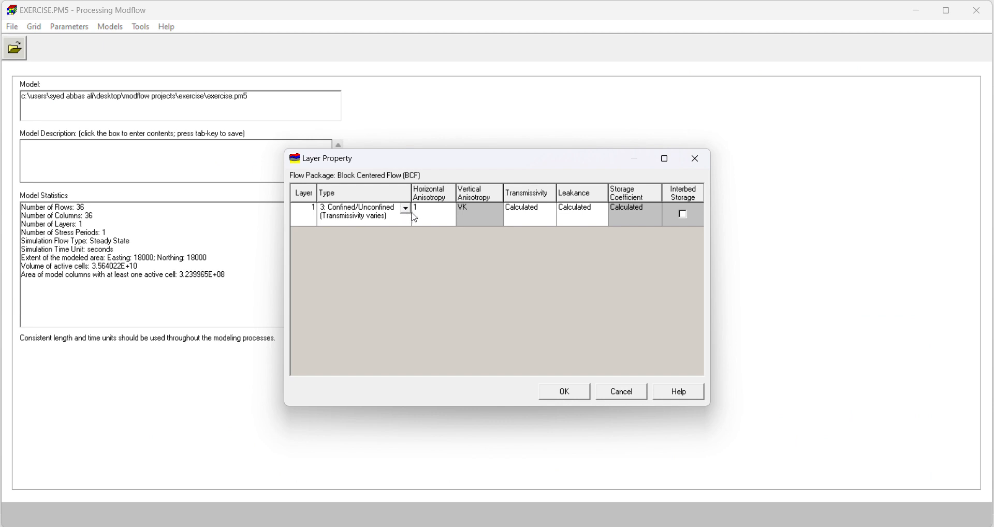
{"action": "left_click", "coordinate": [406, 209]}
{"action": "left_click", "coordinate": [341, 239]}
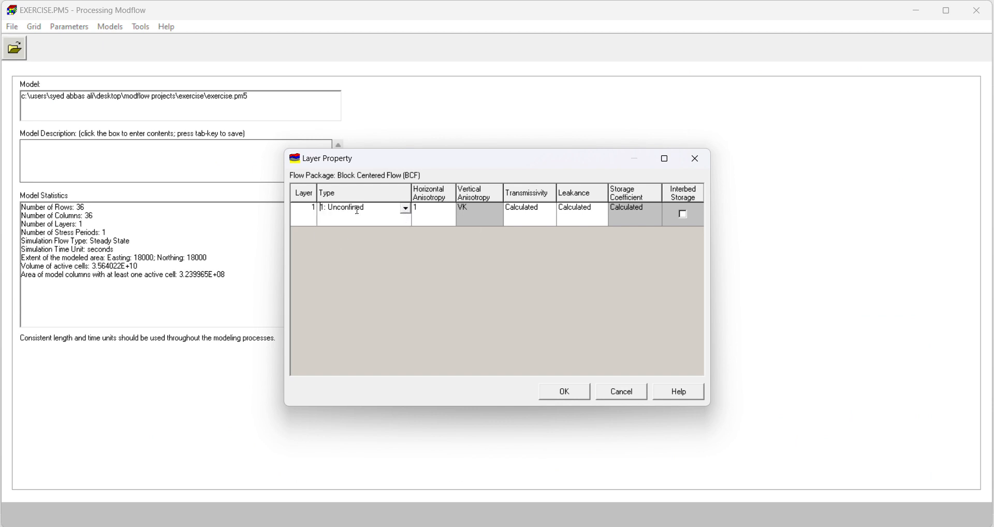
{"action": "left_click", "coordinate": [564, 391]}
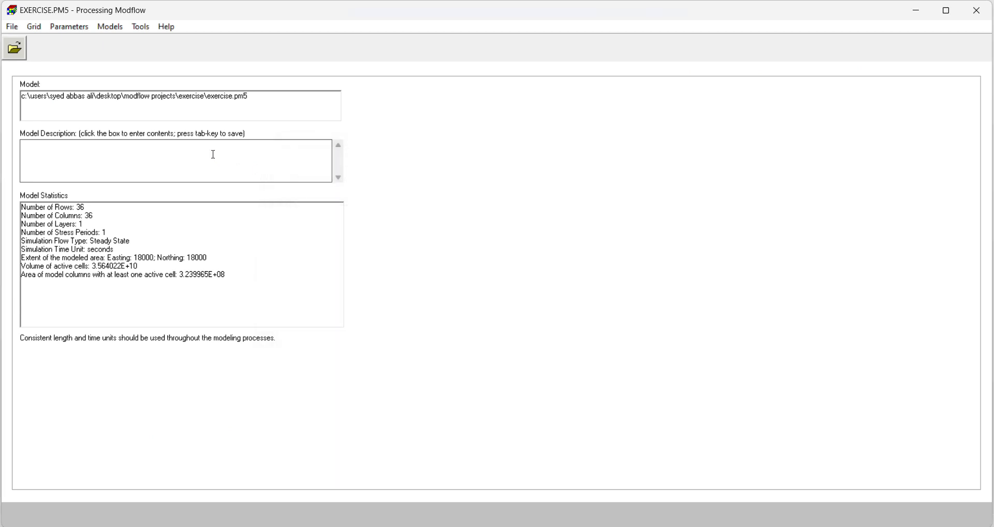
Step: Open the IBOUND (MODFLOW) cell status grid and save it on leaving without editing any cells
{"action": "left_click", "coordinate": [33, 27]}
{"action": "mouse_move", "coordinate": [65, 70]}
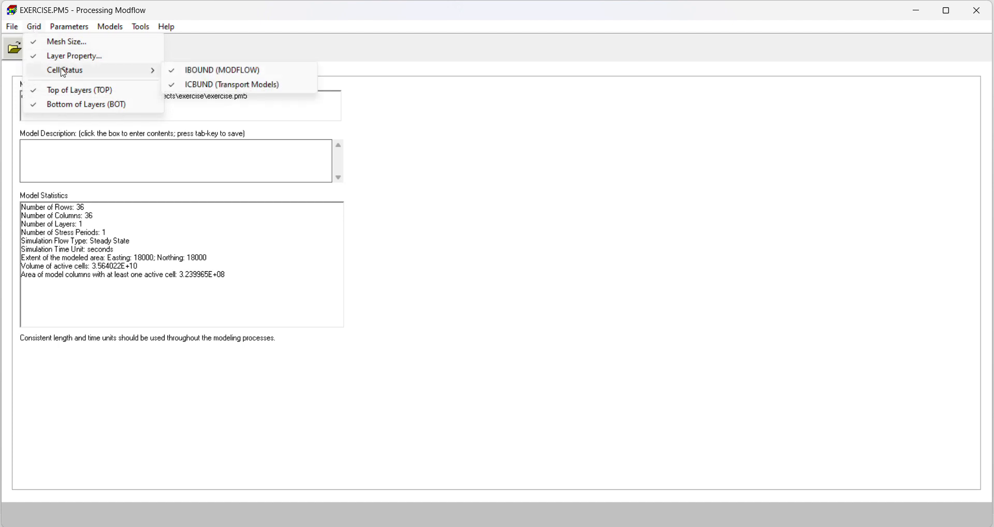
{"action": "left_click", "coordinate": [199, 74]}
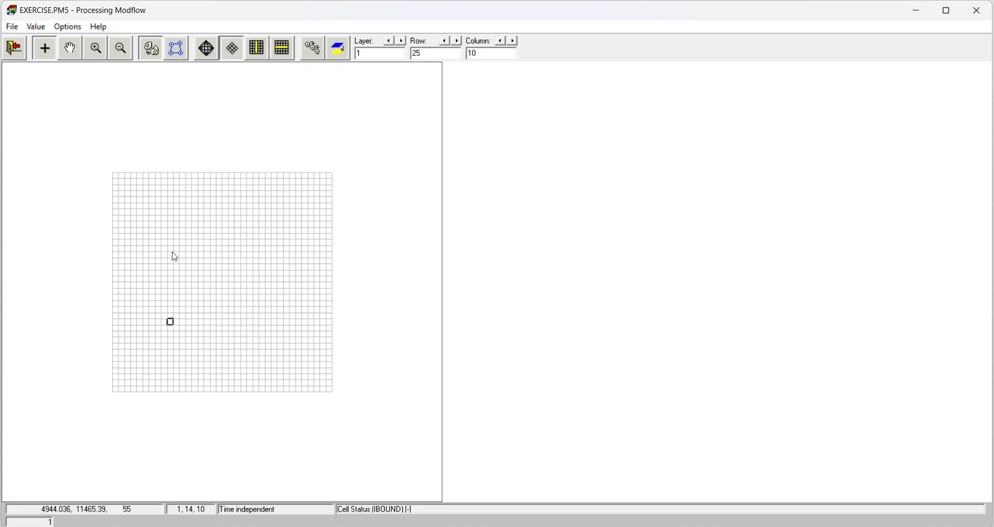
{"action": "left_click", "coordinate": [14, 49]}
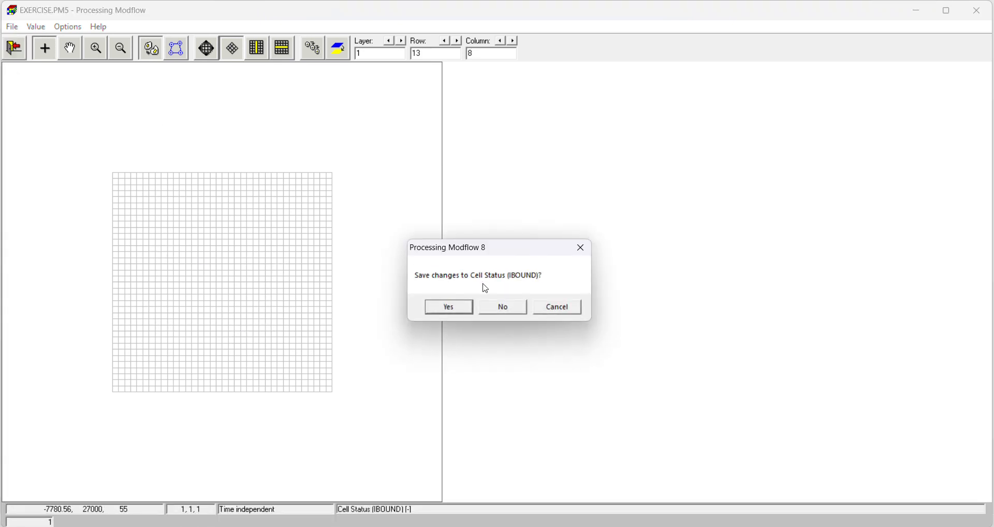
{"action": "left_click", "coordinate": [449, 307]}
Step: Set the initial and prescribed hydraulic head to 110 for all cells of the current layer and save it
{"action": "left_click", "coordinate": [69, 26]}
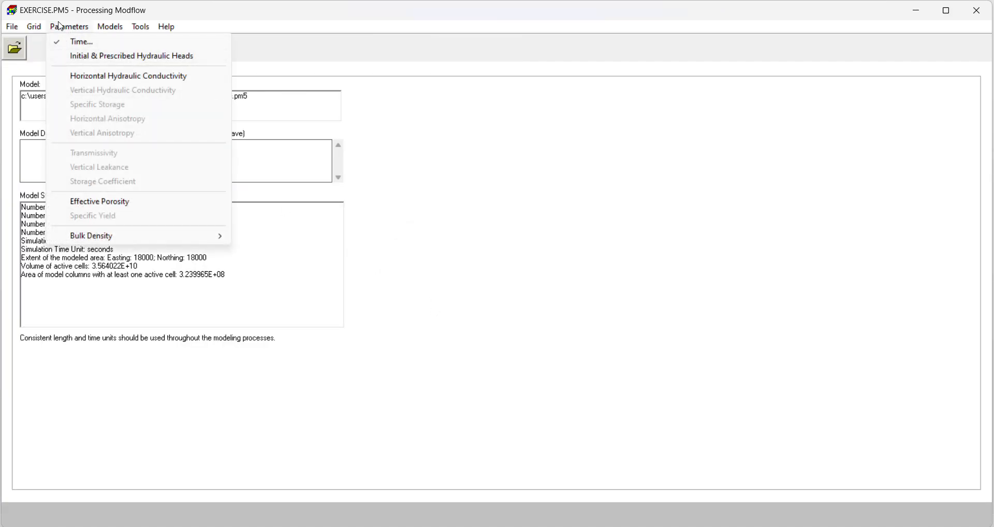
{"action": "left_click", "coordinate": [107, 62]}
{"action": "left_click", "coordinate": [36, 26]}
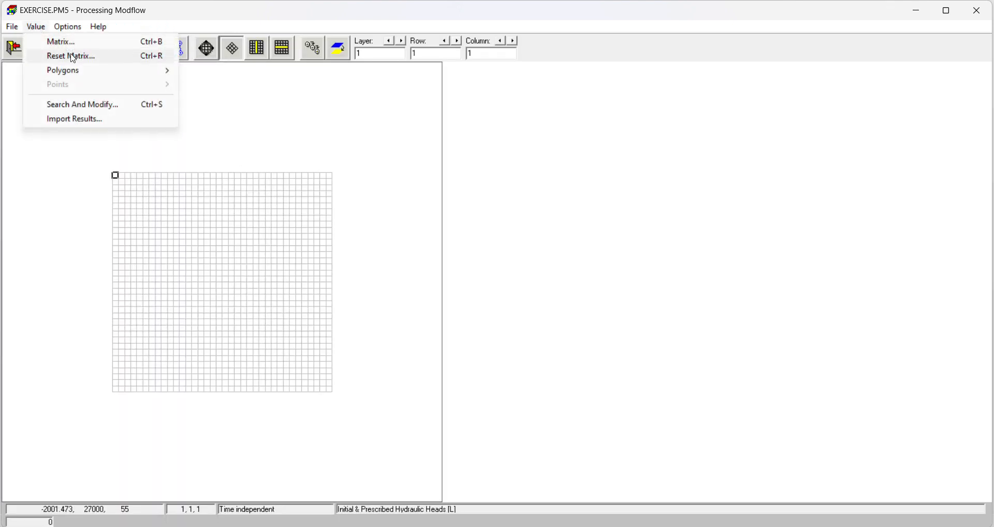
{"action": "left_click", "coordinate": [73, 56]}
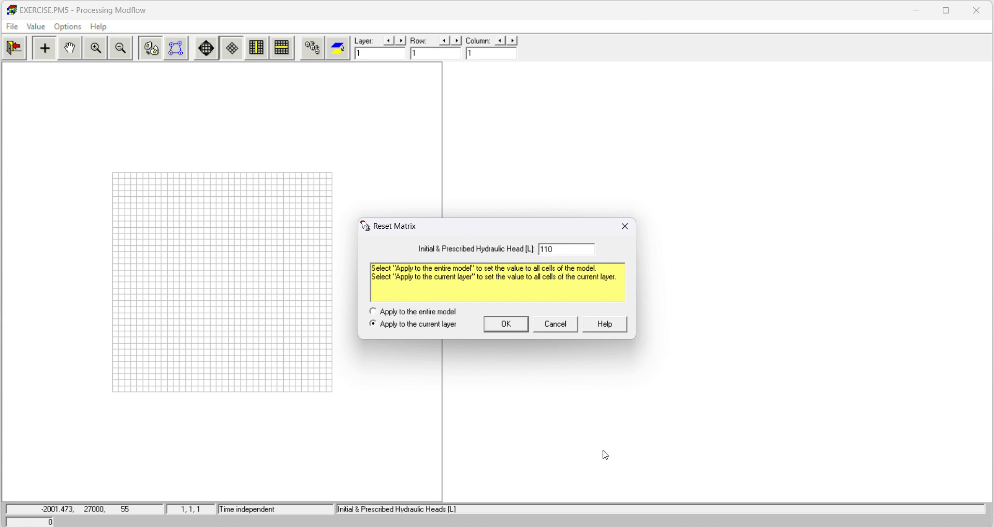
{"action": "type", "text": "110"}
{"action": "left_click", "coordinate": [516, 329]}
{"action": "left_click", "coordinate": [14, 48]}
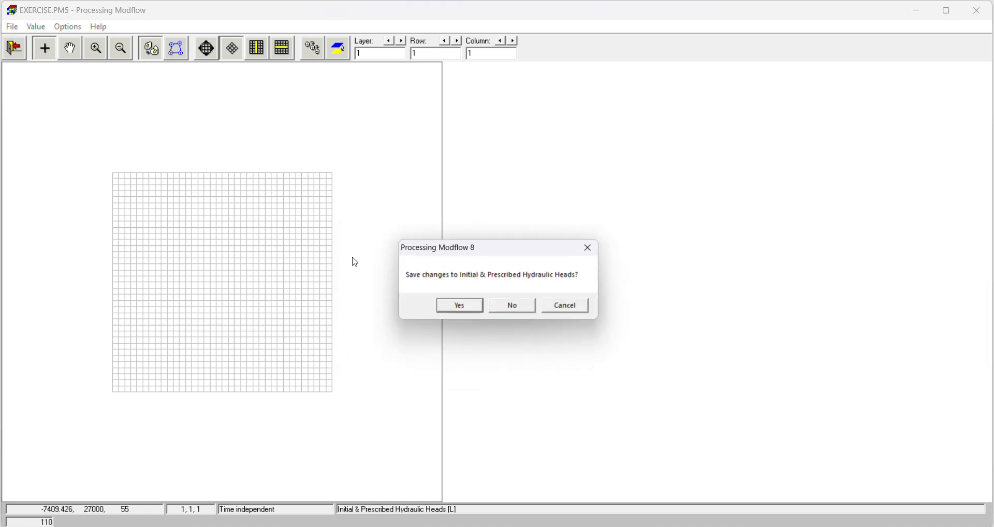
{"action": "left_click", "coordinate": [455, 311]}
Step: Open the matrix reset for horizontal hydraulic conductivity, and copy the aquifer's 4.6x10-4 m/s conductivity from the Word problem document
{"action": "left_click", "coordinate": [69, 27]}
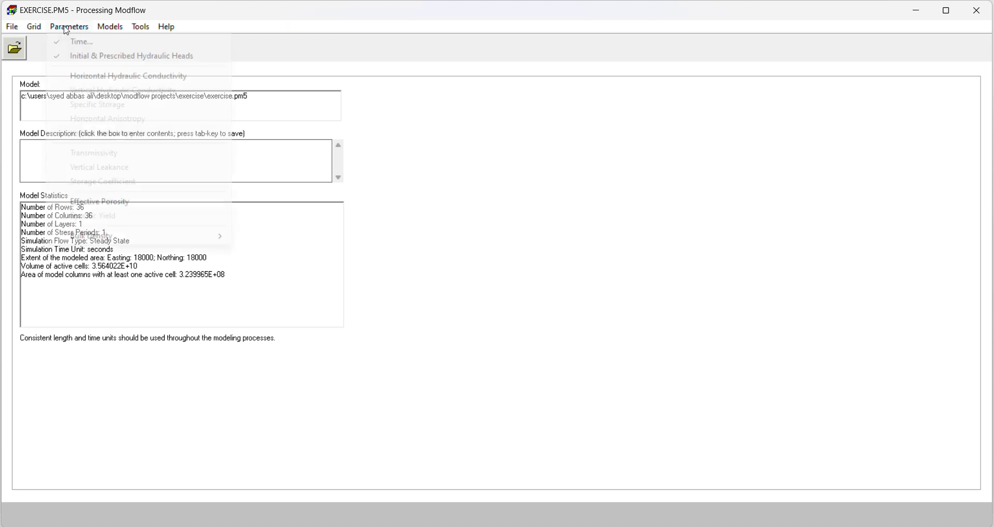
{"action": "left_click", "coordinate": [94, 76]}
{"action": "left_click", "coordinate": [36, 26]}
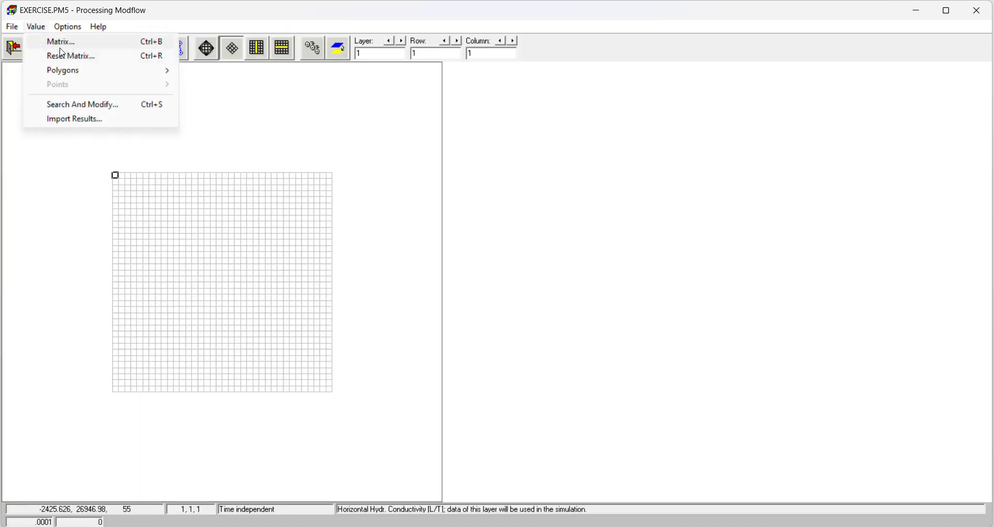
{"action": "left_click", "coordinate": [71, 56]}
{"action": "key", "text": "alt+Tab"}
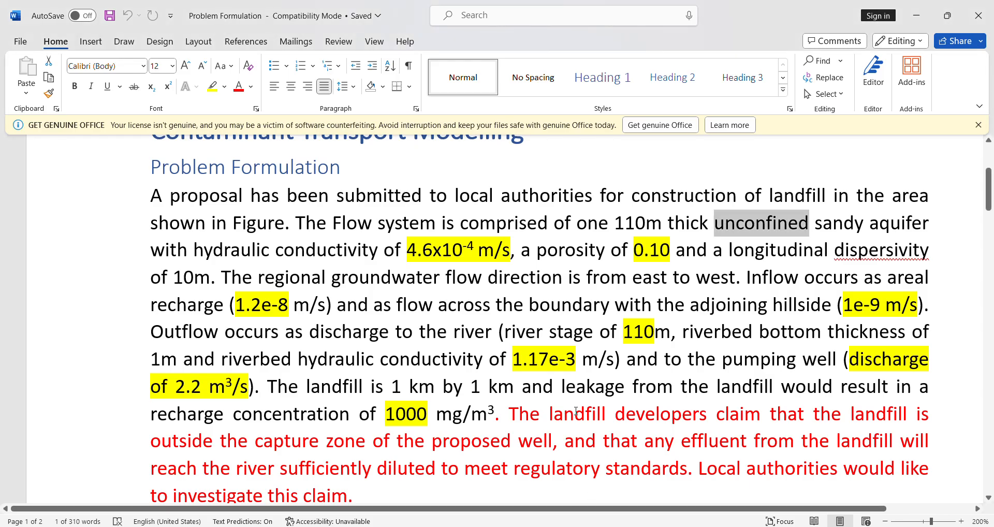
{"action": "left_click_drag", "start_coordinate": [316, 223], "coordinate": [815, 251]}
{"action": "left_click", "coordinate": [433, 252]}
{"action": "left_click_drag", "start_coordinate": [197, 257], "coordinate": [479, 251]}
{"action": "double_click", "coordinate": [446, 252]}
{"action": "key", "text": "ctrl+c"}
Step: Back in Processing Modflow, set the current layer's horizontal hydraulic conductivity to 0.00046 and save it
{"action": "key", "text": "alt+Tab"}
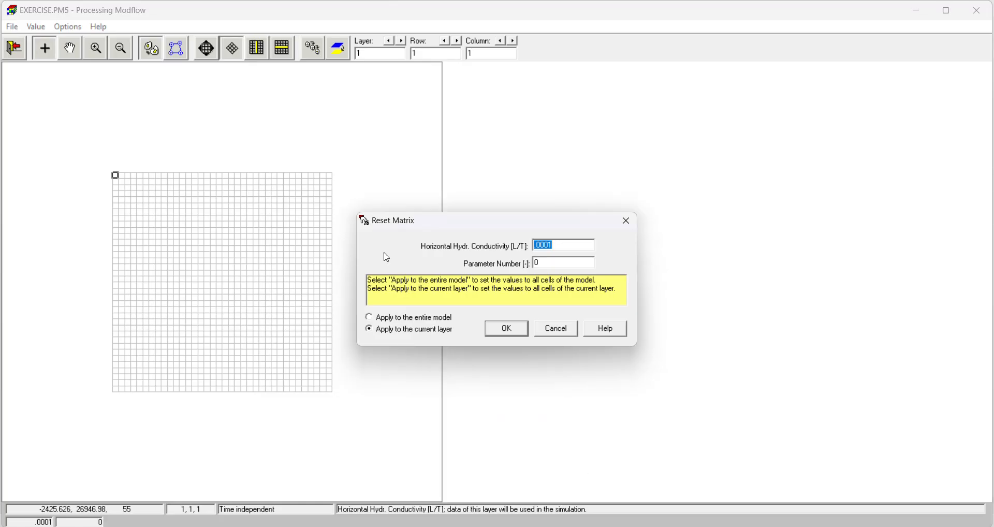
{"action": "type", "text": "4.6e-4"}
{"action": "left_click", "coordinate": [517, 332]}
{"action": "left_click", "coordinate": [14, 48]}
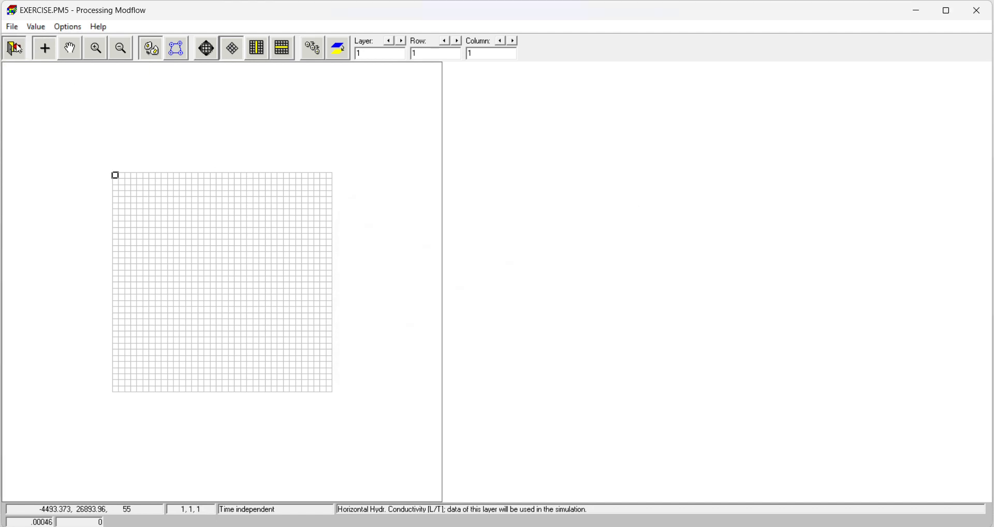
{"action": "key", "text": "Return"}
Step: Set the current layer's effective porosity to 0.1, checking the porosity in the Word problem document, and save it
{"action": "left_click", "coordinate": [69, 26]}
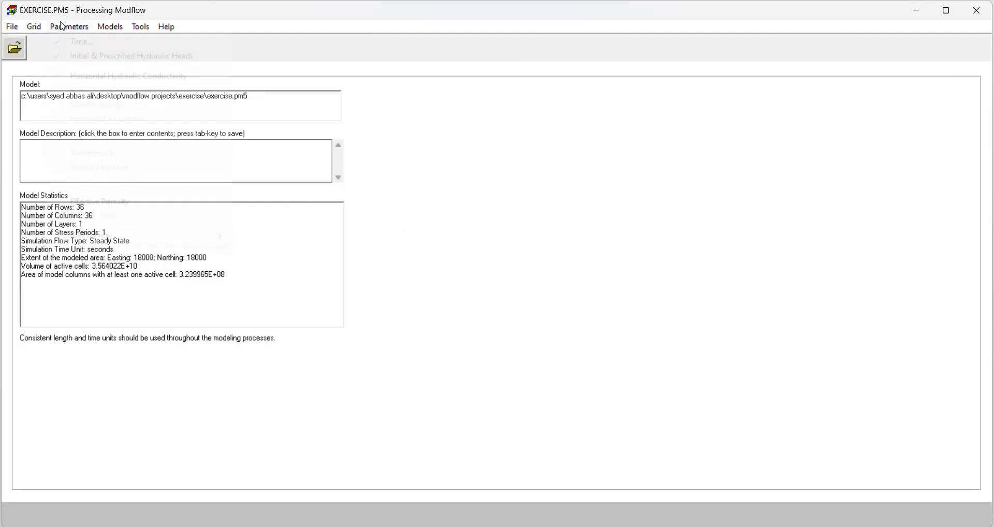
{"action": "left_click", "coordinate": [101, 201]}
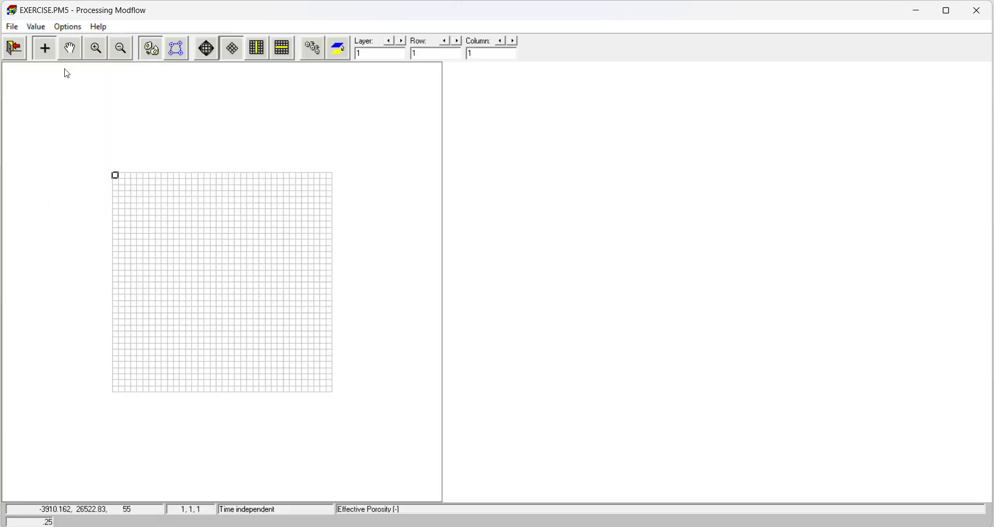
{"action": "left_click", "coordinate": [35, 27]}
{"action": "left_click", "coordinate": [67, 56]}
{"action": "key", "text": "alt+Tab"}
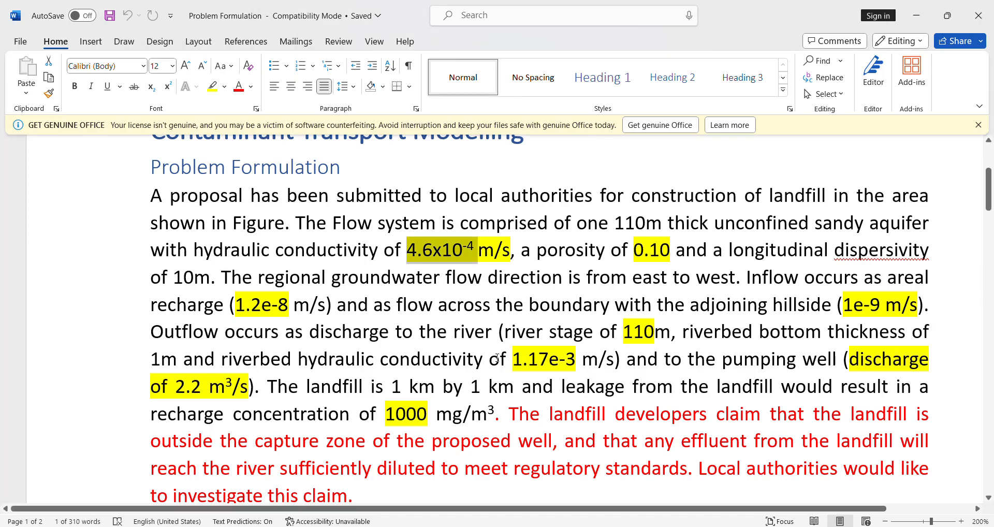
{"action": "left_click_drag", "start_coordinate": [632, 250], "coordinate": [671, 251]}
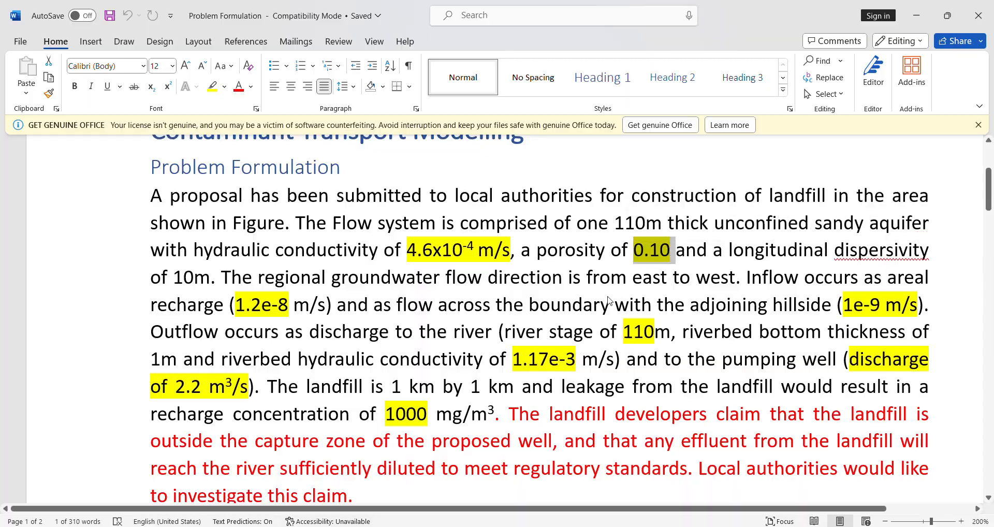
{"action": "key", "text": "alt+Tab"}
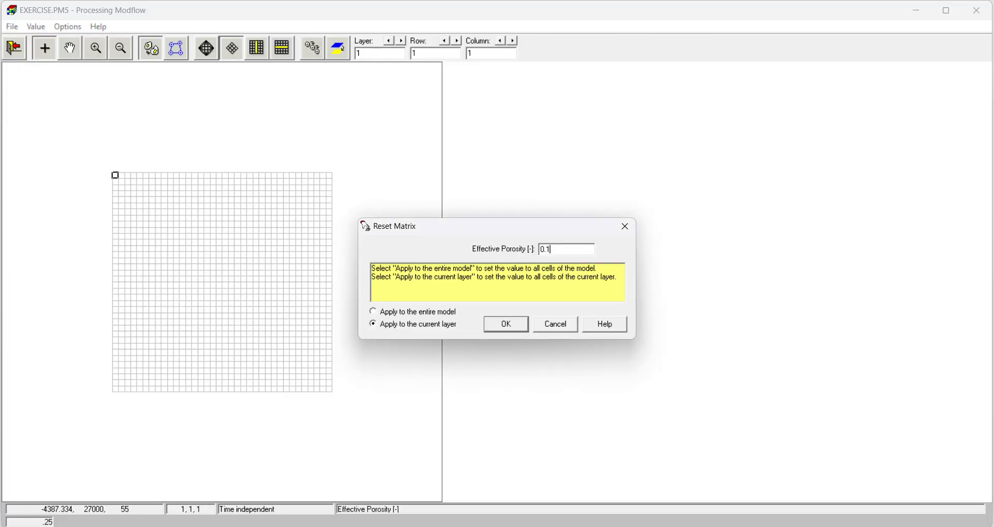
{"action": "left_click", "coordinate": [507, 325]}
{"action": "left_click", "coordinate": [14, 49]}
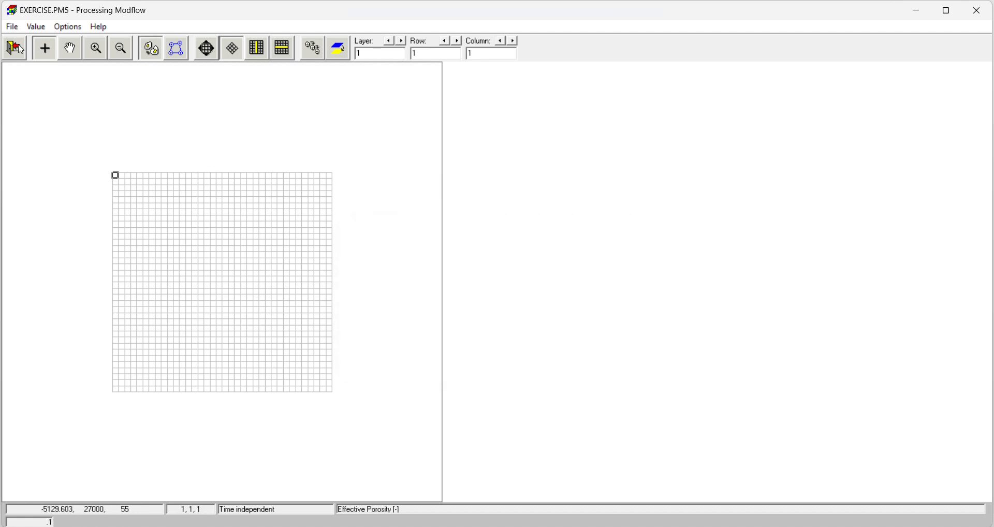
{"action": "left_click", "coordinate": [458, 310]}
Step: Review the available MODFLOW flow packages, and examine the river, pumping well, landfill and hillside in the Word document's model area figure
{"action": "left_click", "coordinate": [62, 26]}
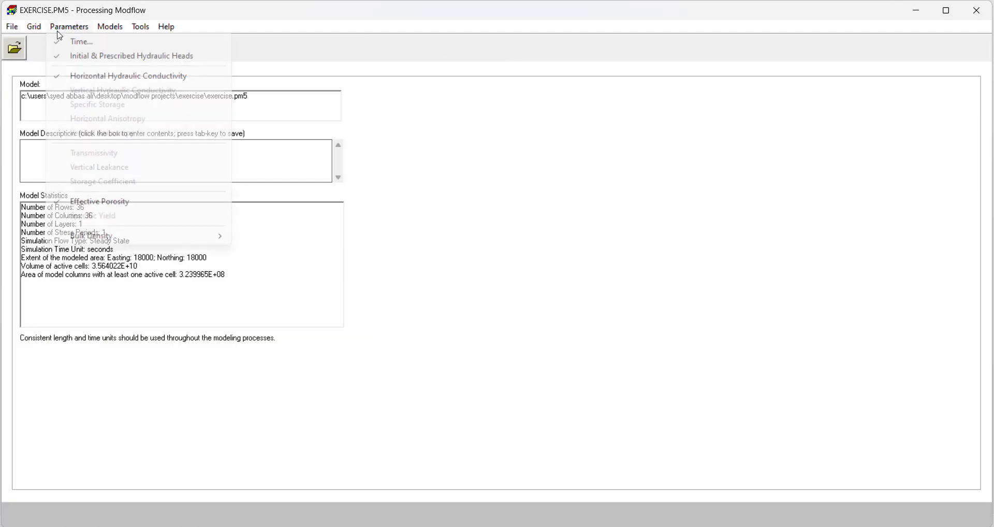
{"action": "mouse_move", "coordinate": [106, 26]}
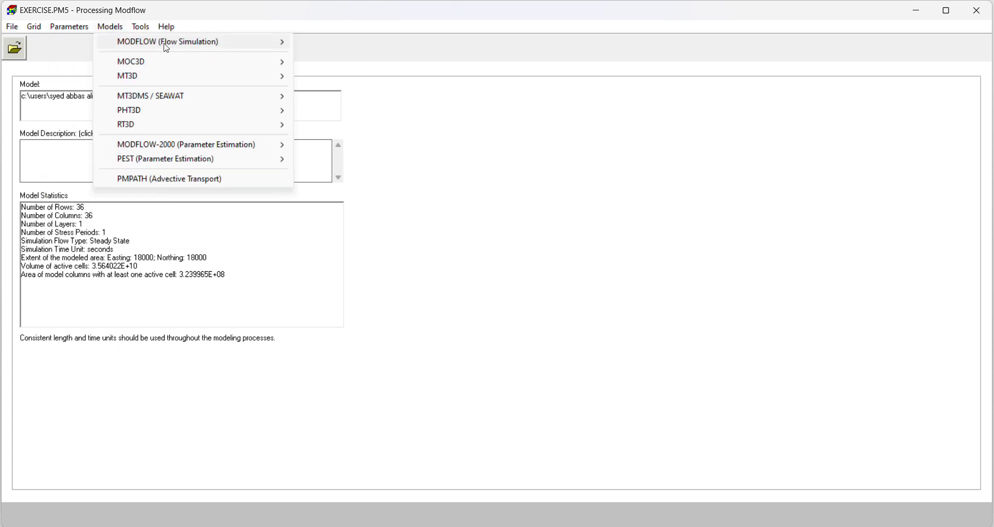
{"action": "mouse_move", "coordinate": [165, 45]}
{"action": "mouse_move", "coordinate": [339, 45]}
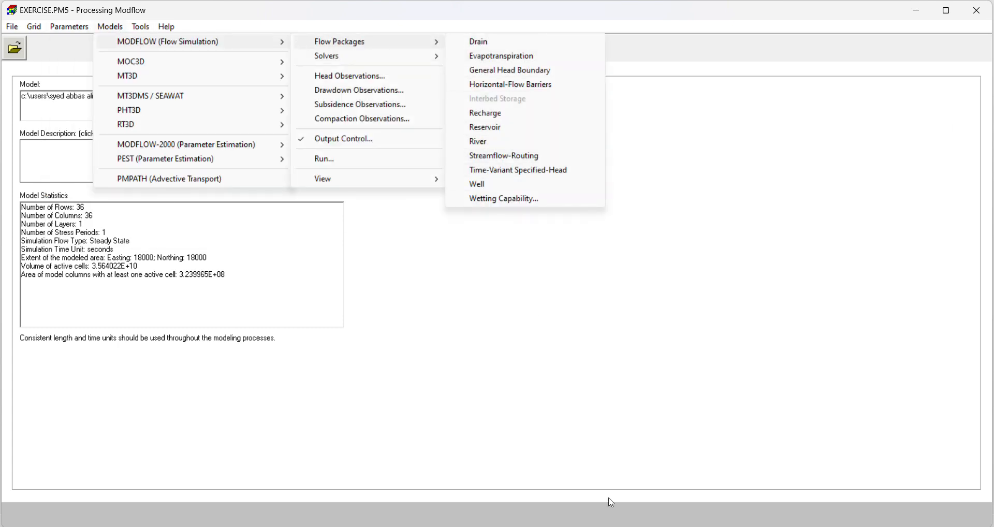
{"action": "left_click", "coordinate": [636, 526]}
{"action": "scroll", "coordinate": [538, 352], "scroll_direction": "down", "scroll_amount": 6}
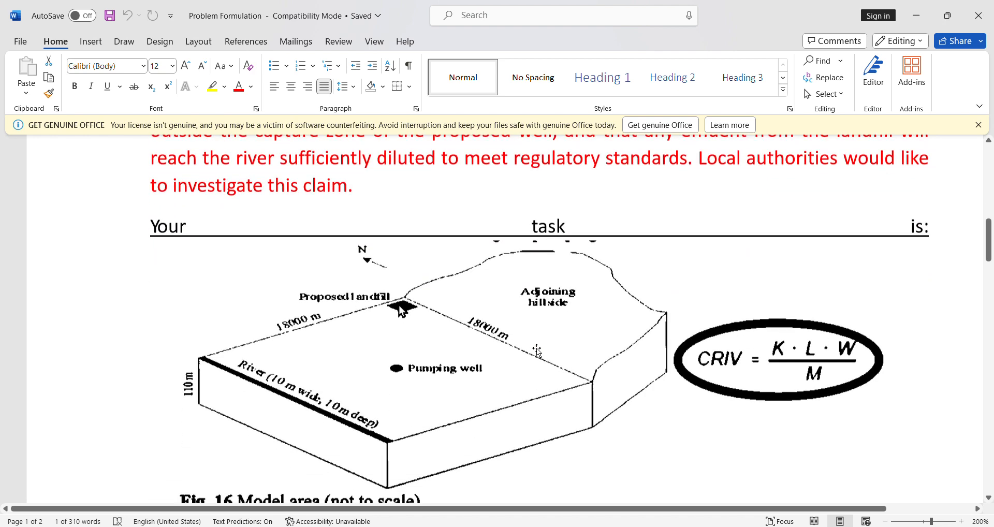
{"action": "scroll", "coordinate": [539, 352], "scroll_direction": "up", "scroll_amount": 3}
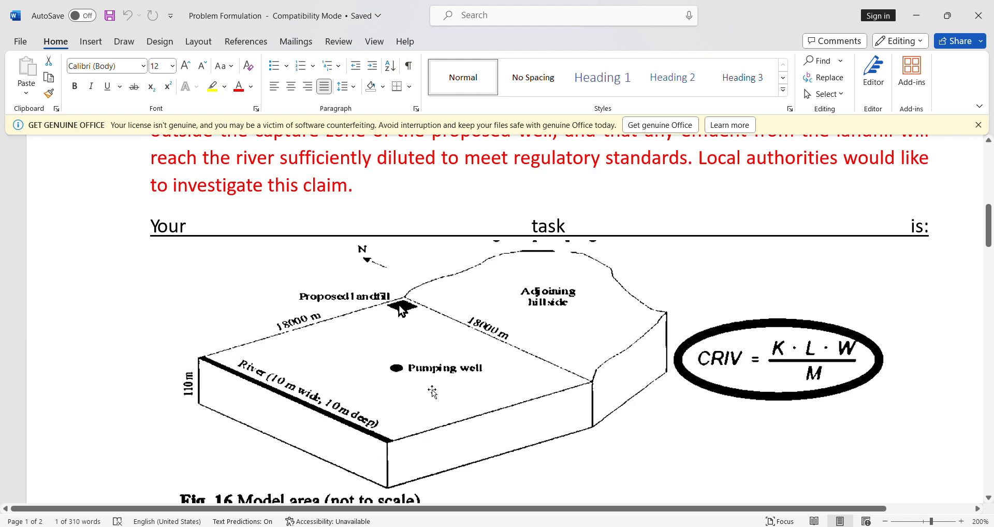
{"action": "mouse_move", "coordinate": [612, 525]}
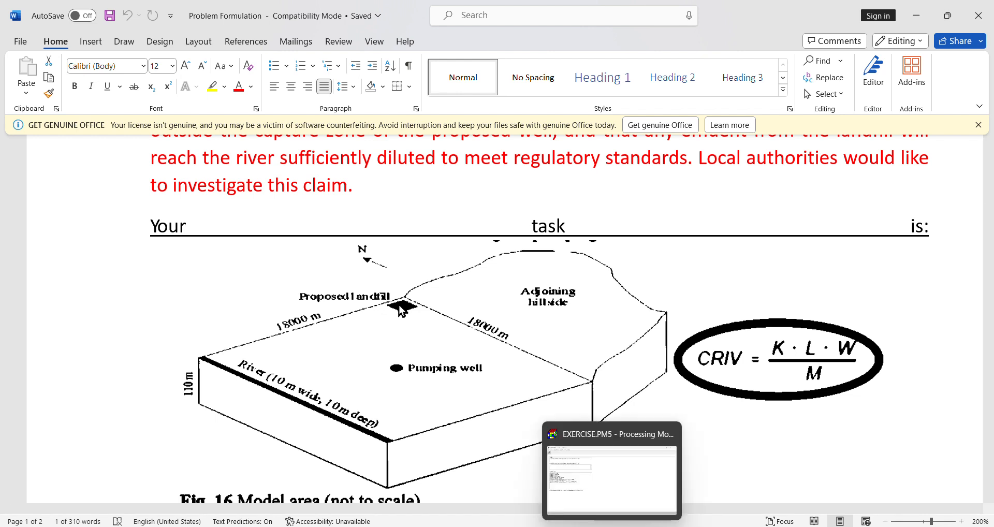
Step: Back in Processing Modflow, open the Recharge flow package and its matrix reset settings
{"action": "left_click", "coordinate": [603, 481]}
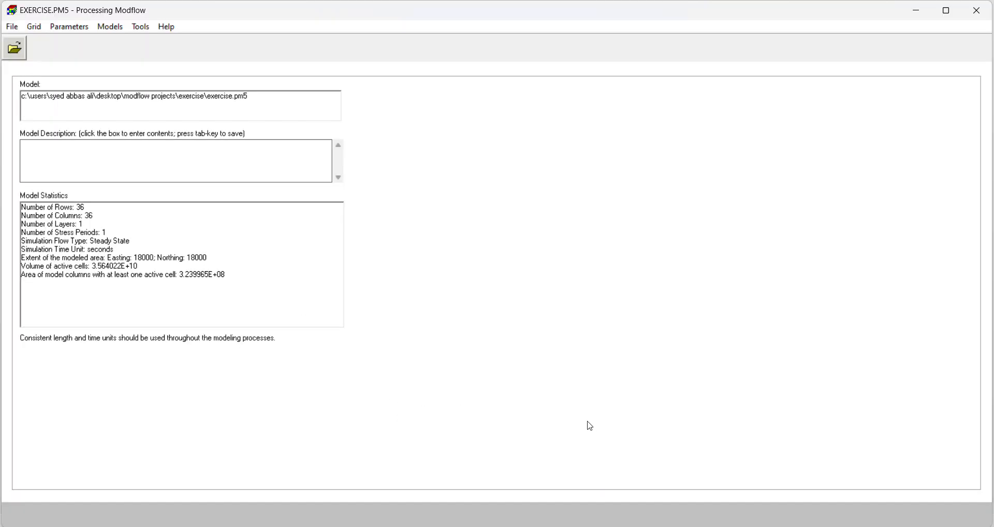
{"action": "left_click", "coordinate": [116, 28]}
{"action": "mouse_move", "coordinate": [166, 44]}
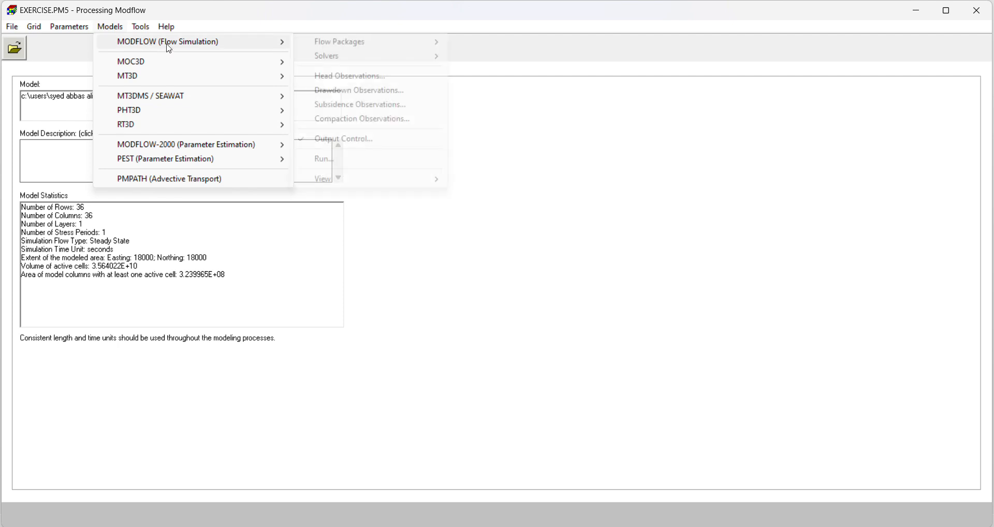
{"action": "mouse_move", "coordinate": [371, 49]}
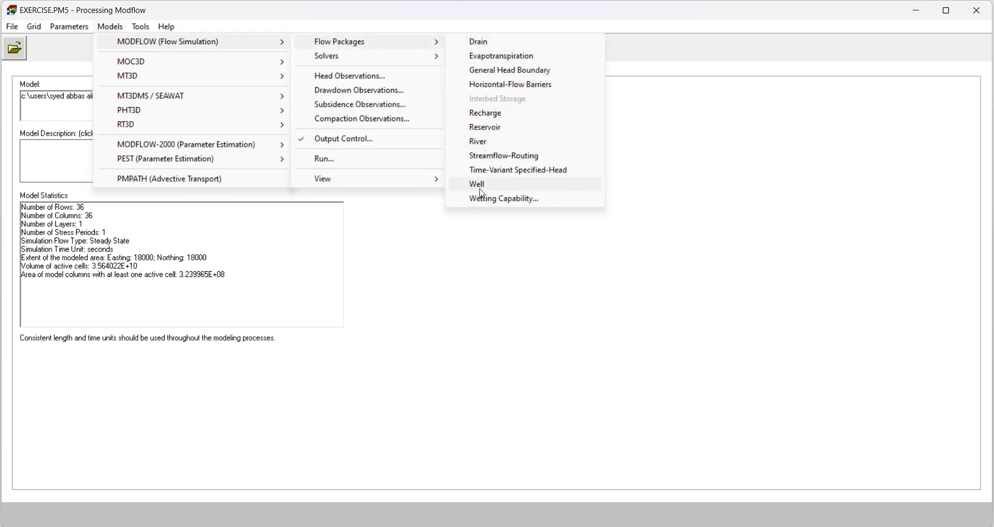
{"action": "left_click", "coordinate": [487, 114]}
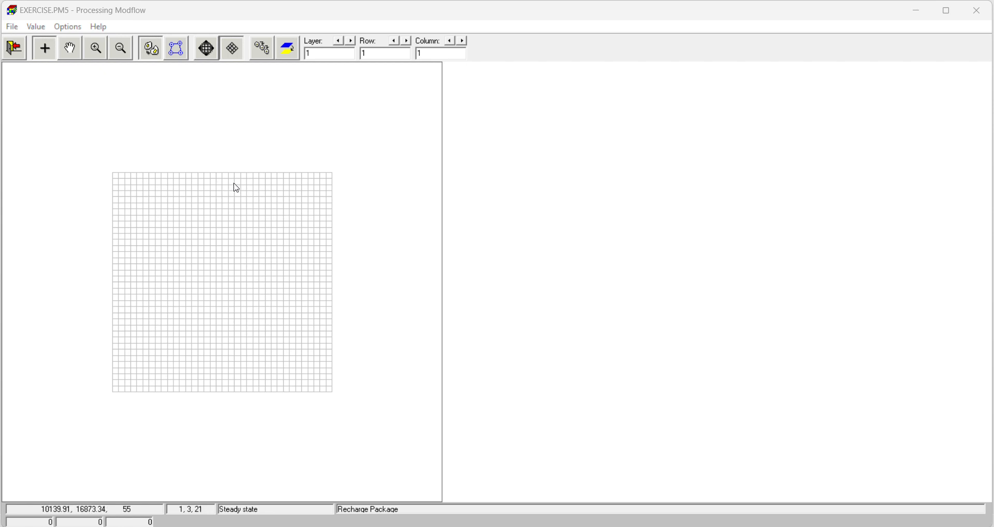
{"action": "left_click", "coordinate": [36, 27]}
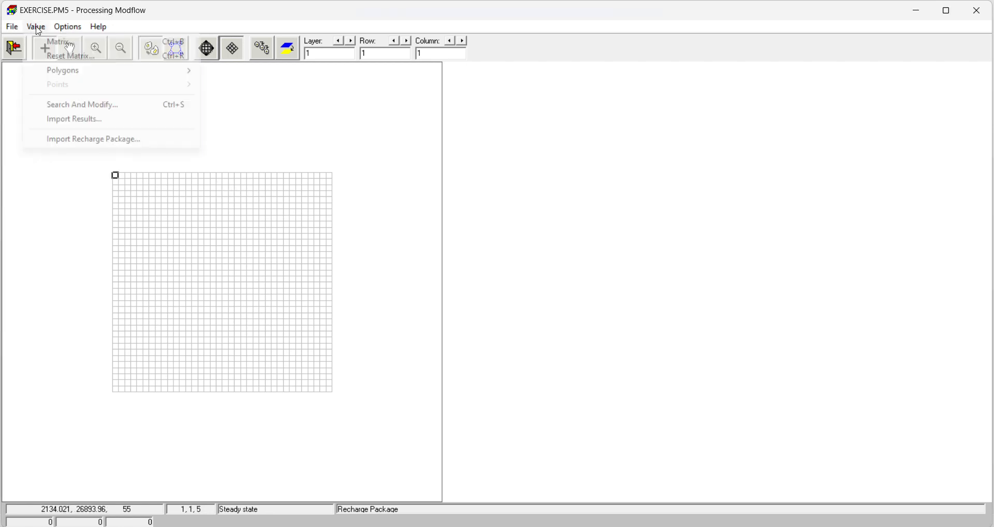
{"action": "left_click", "coordinate": [58, 55]}
Step: Switch to the Word problem document and copy the areal recharge value 1.2e-8 from the problem formulation
{"action": "left_click", "coordinate": [617, 434]}
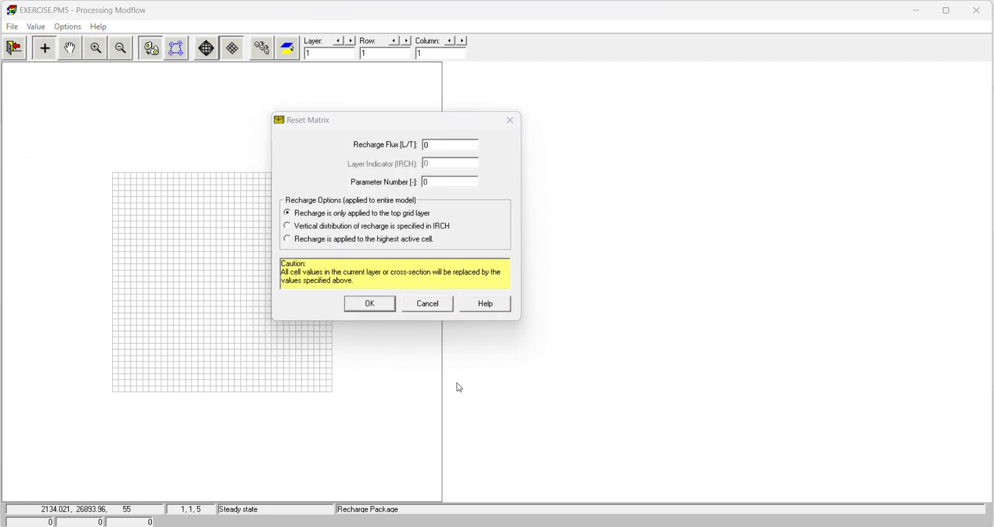
{"action": "key", "text": "alt+Tab"}
{"action": "scroll", "coordinate": [465, 381], "scroll_direction": "up", "scroll_amount": 10}
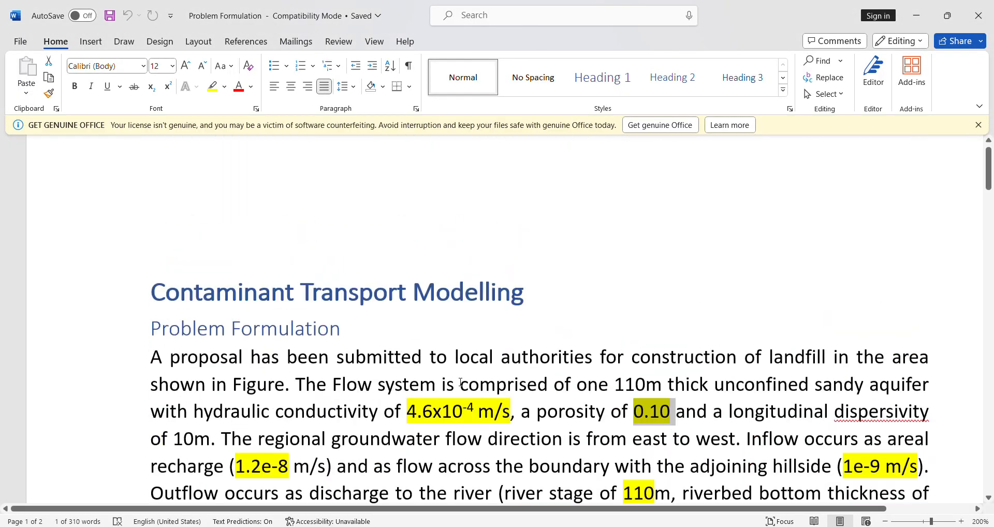
{"action": "scroll", "coordinate": [462, 381], "scroll_direction": "down", "scroll_amount": 2}
{"action": "scroll", "coordinate": [245, 346], "scroll_direction": "down", "scroll_amount": 3}
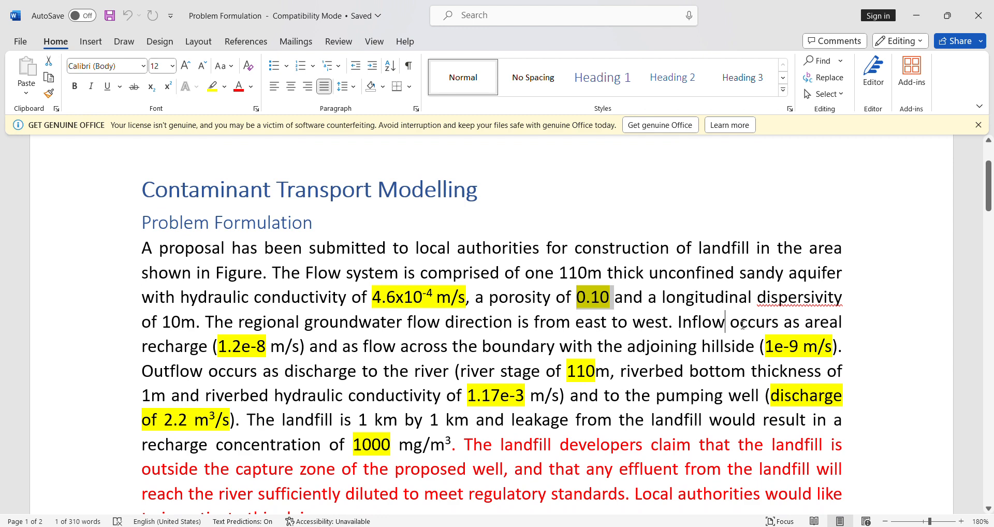
{"action": "left_click_drag", "start_coordinate": [743, 325], "coordinate": [802, 324]}
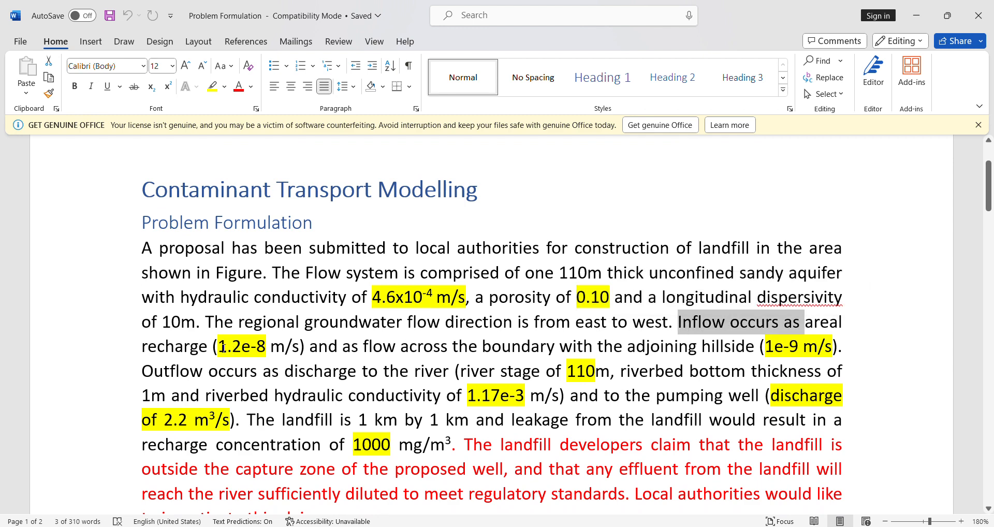
{"action": "left_click_drag", "start_coordinate": [221, 347], "coordinate": [270, 347]}
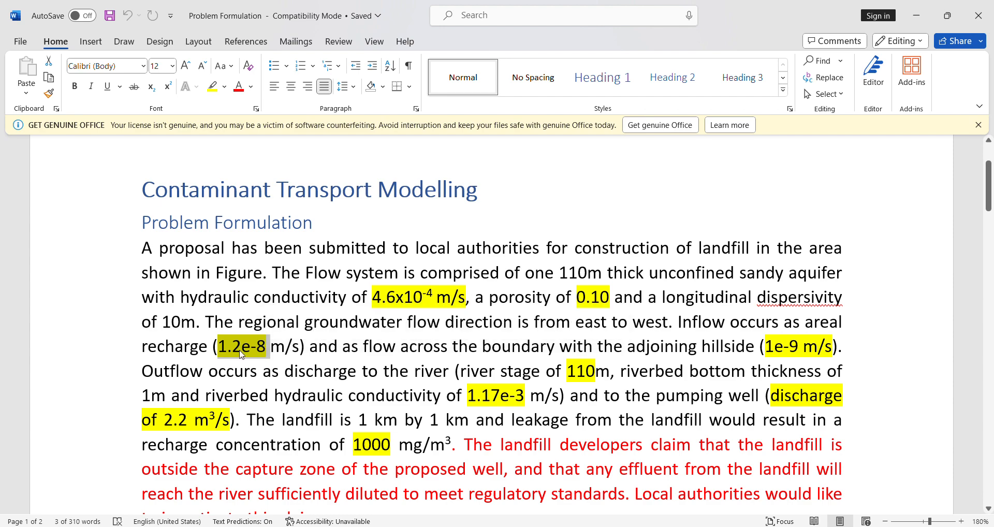
{"action": "right_click", "coordinate": [241, 354]}
{"action": "left_click", "coordinate": [269, 126]}
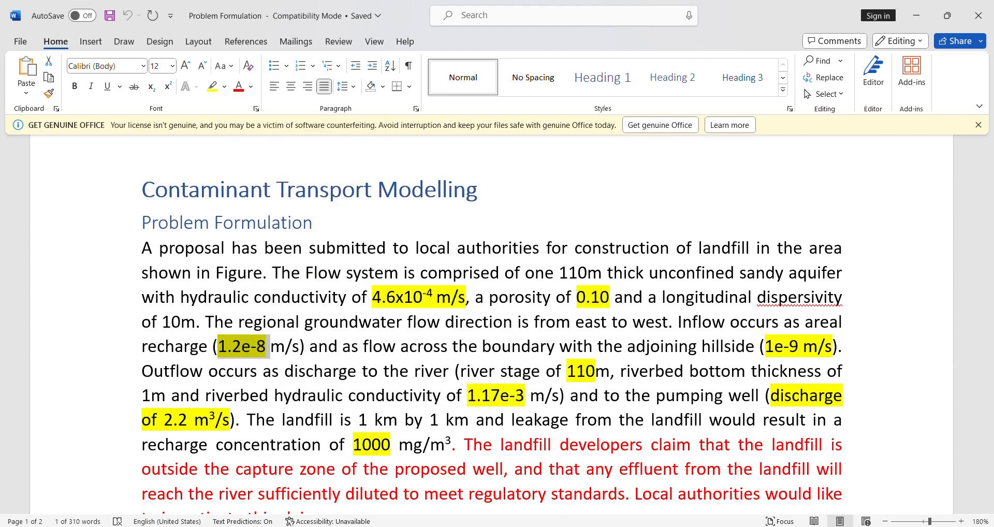
Step: Back in Processing Modflow, reset the layer's recharge flux to 1.2e-8, applied only to the top grid layer
{"action": "key", "text": "alt+Tab"}
{"action": "key", "text": "ctrl+v"}
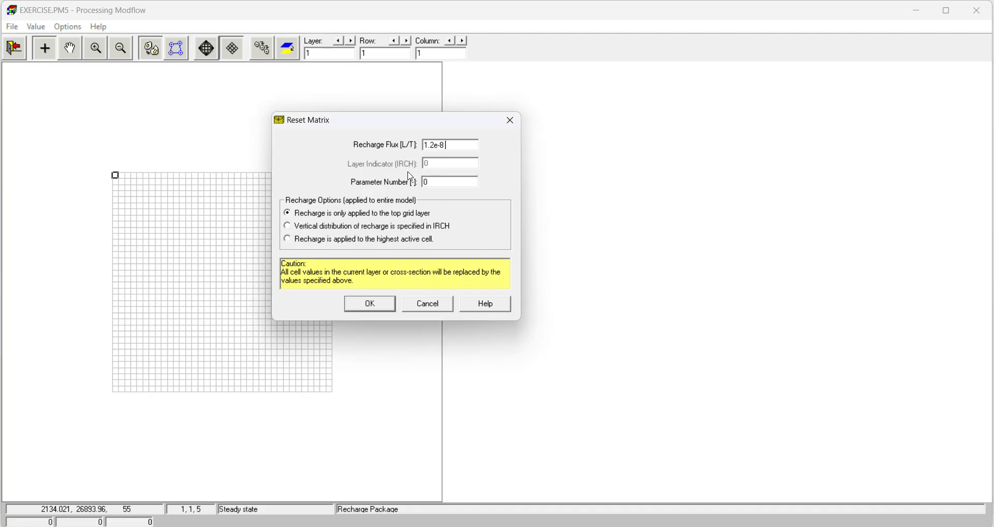
{"action": "left_click", "coordinate": [370, 305]}
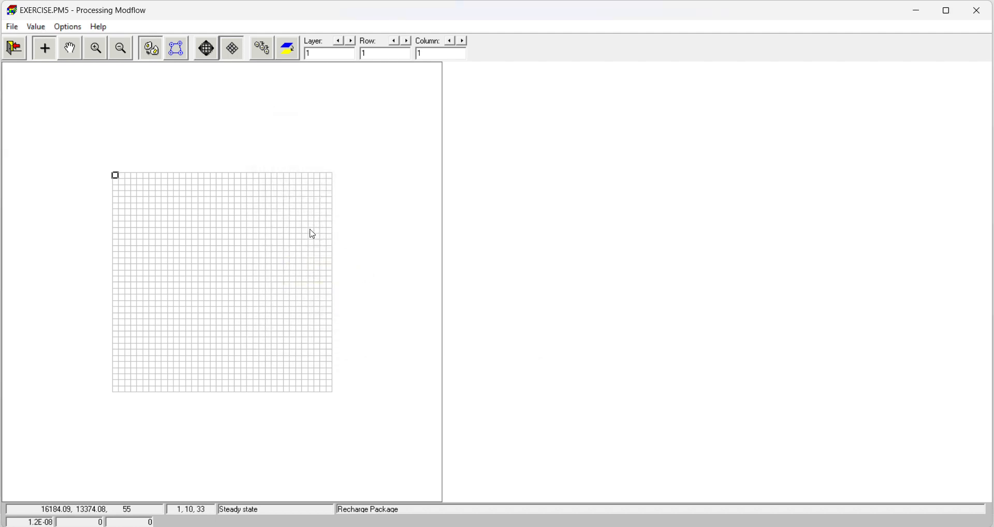
Step: Switch to the Word problem document and compare the areal recharge with the hillside boundary inflow, checking the hillside's position in the model area figure
{"action": "key", "text": "alt+Tab"}
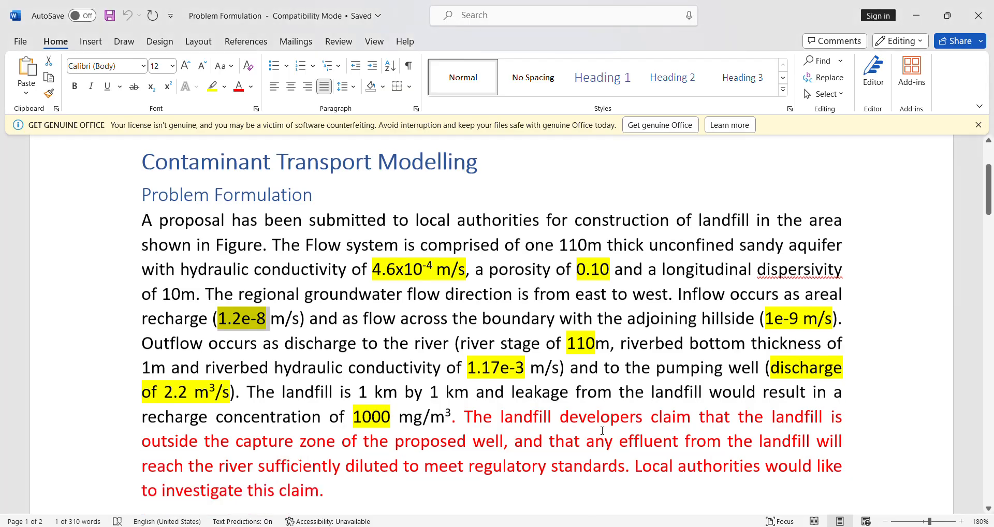
{"action": "scroll", "coordinate": [425, 322], "scroll_direction": "down", "scroll_amount": 5}
{"action": "scroll", "coordinate": [425, 322], "scroll_direction": "up", "scroll_amount": 1}
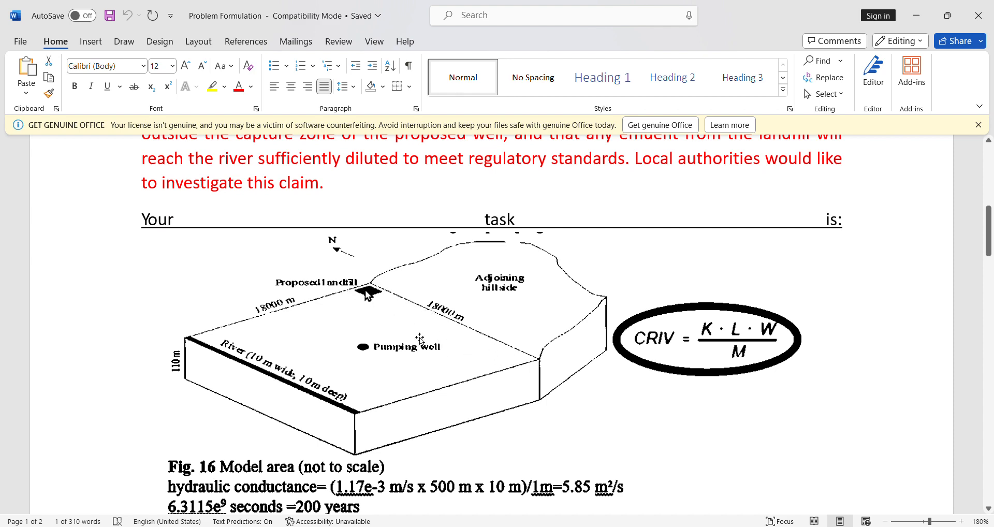
{"action": "scroll", "coordinate": [672, 405], "scroll_direction": "up", "scroll_amount": 10}
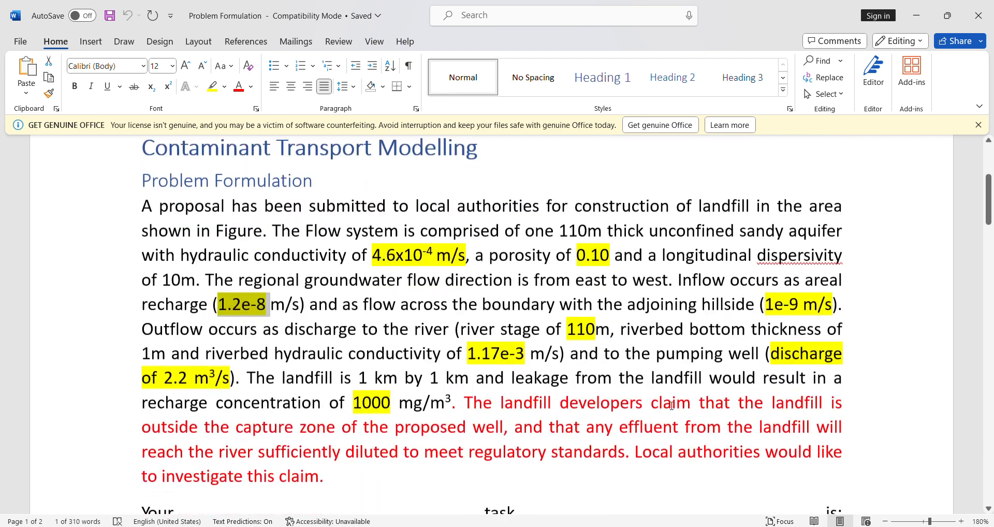
{"action": "scroll", "coordinate": [742, 312], "scroll_direction": "down", "scroll_amount": 2}
{"action": "left_click_drag", "start_coordinate": [767, 234], "coordinate": [803, 236]}
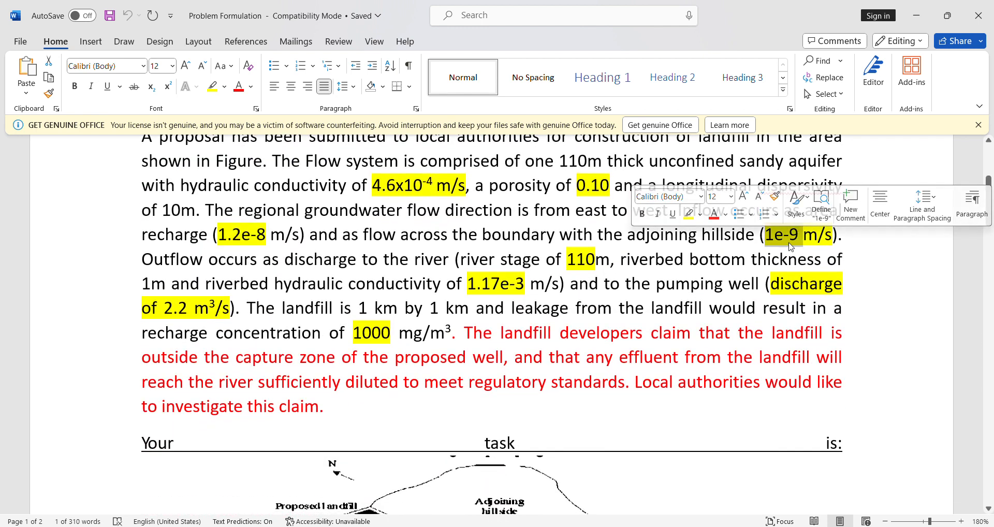
{"action": "left_click", "coordinate": [790, 234]}
{"action": "scroll", "coordinate": [429, 255], "scroll_direction": "down", "scroll_amount": 3}
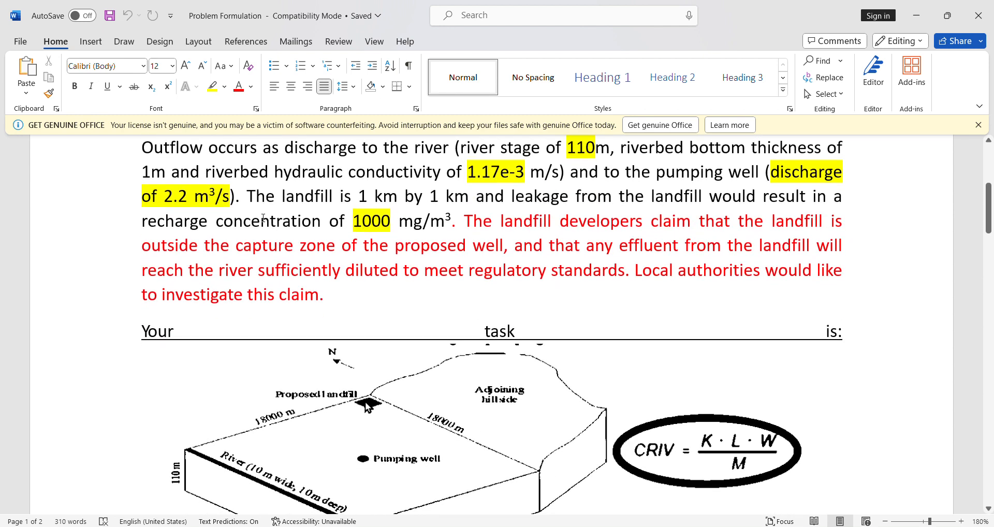
{"action": "scroll", "coordinate": [263, 218], "scroll_direction": "up", "scroll_amount": 4}
{"action": "left_click_drag", "start_coordinate": [215, 293], "coordinate": [270, 293]}
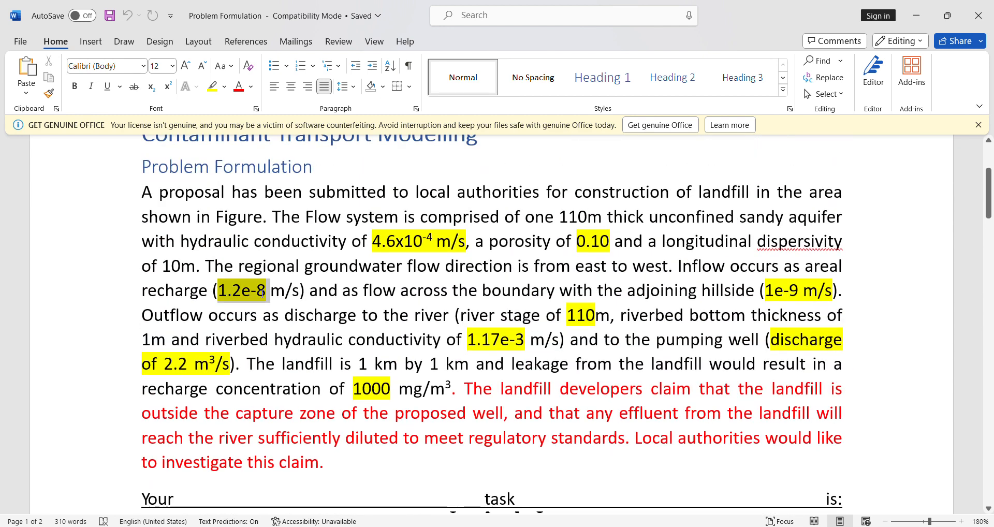
{"action": "left_click", "coordinate": [256, 291]}
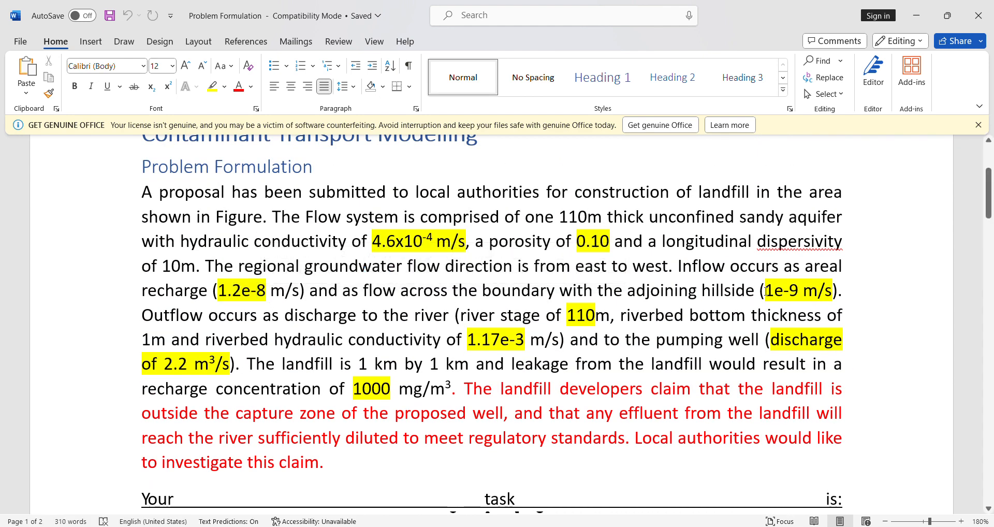
{"action": "left_click_drag", "start_coordinate": [767, 291], "coordinate": [801, 291]}
{"action": "left_click", "coordinate": [552, 340]}
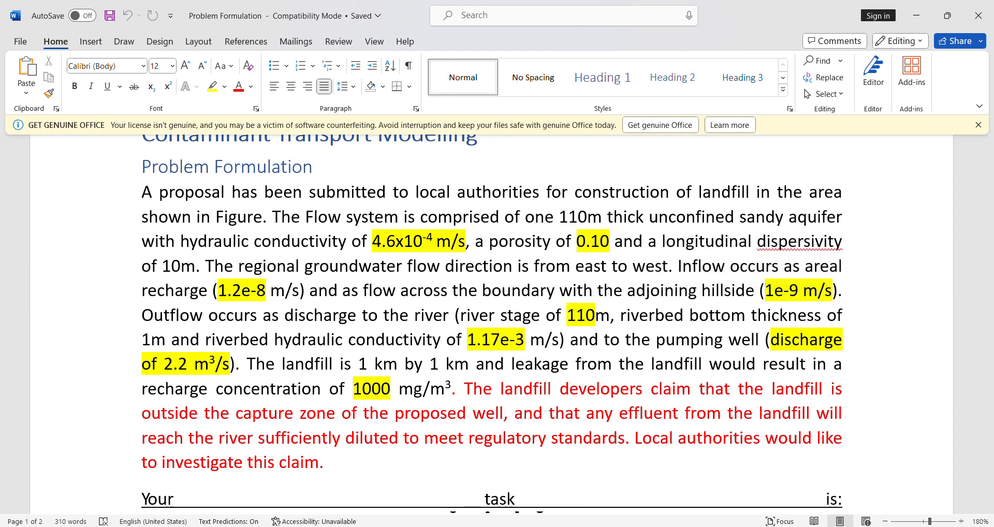
Step: Back in Processing Modflow, set the recharge flux of the cell at row 1, column 36 to 1.3E-08
{"action": "key", "text": "alt+Tab"}
{"action": "left_click", "coordinate": [332, 181]}
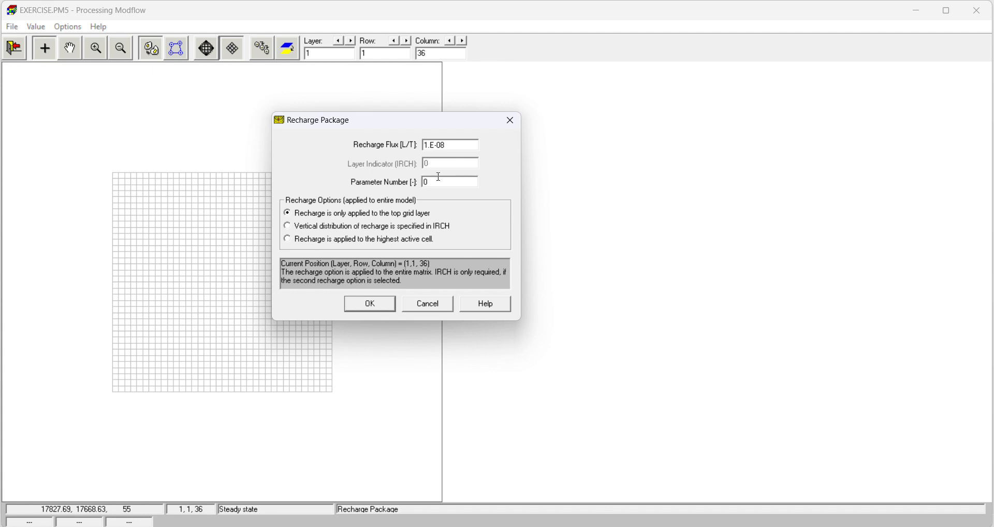
{"action": "type", "text": ".3"}
{"action": "left_click", "coordinate": [369, 304]}
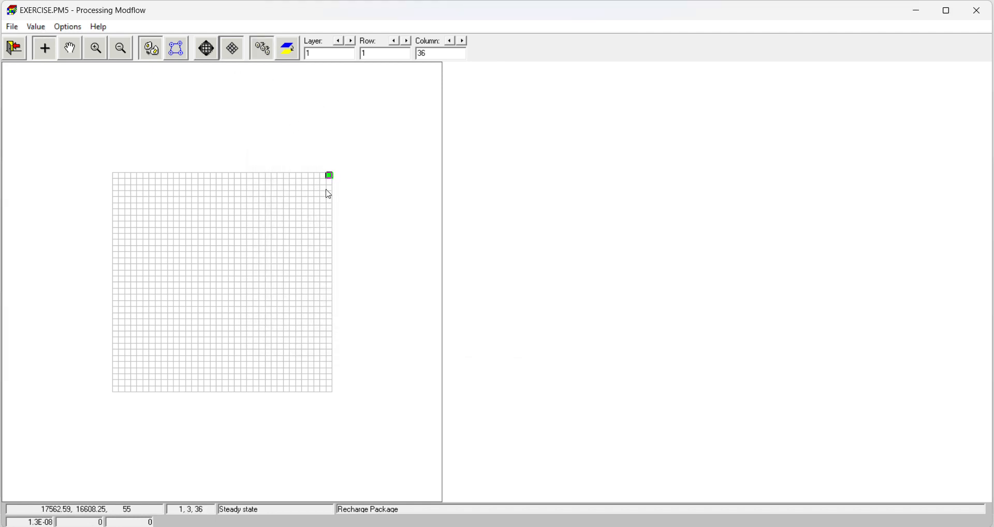
Step: Copy the corner cell's recharge down column 36 to row 36, and leave the Recharge package with the changes saved
{"action": "key", "text": "Down"}
{"action": "key", "text": "Down"}
{"action": "key", "text": "Down"}
{"action": "key", "text": "Down"}
{"action": "key", "text": "Down"}
{"action": "key", "text": "Down"}
{"action": "key", "text": "Down"}
{"action": "key", "text": "Down"}
{"action": "key", "text": "Down"}
{"action": "key", "text": "Down"}
{"action": "key", "text": "Down"}
{"action": "key", "text": "Down"}
{"action": "key", "text": "Down"}
{"action": "key", "text": "Down"}
{"action": "key", "text": "Down"}
{"action": "key", "text": "Down"}
{"action": "key", "text": "Down"}
{"action": "key", "text": "Down"}
{"action": "key", "text": "Down"}
{"action": "key", "text": "Down"}
{"action": "key", "text": "Down"}
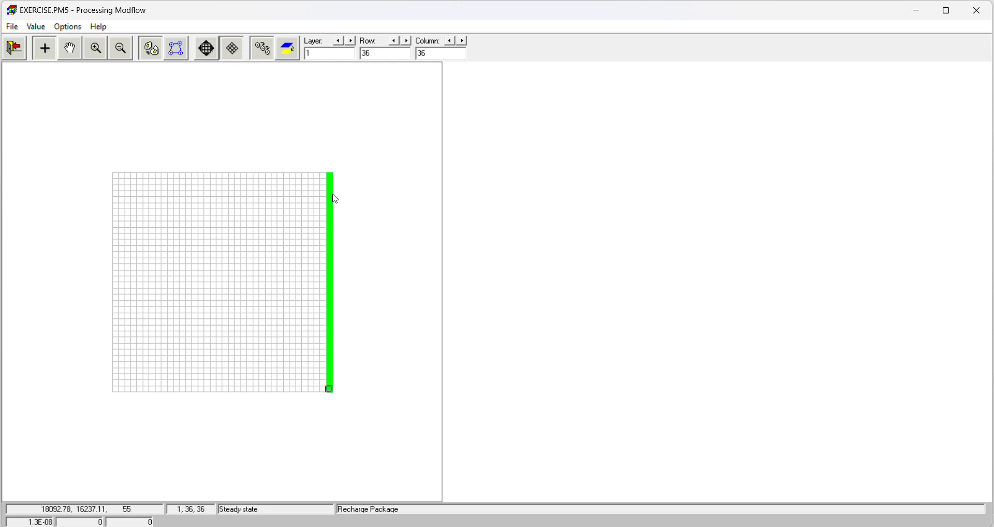
{"action": "left_click", "coordinate": [14, 49]}
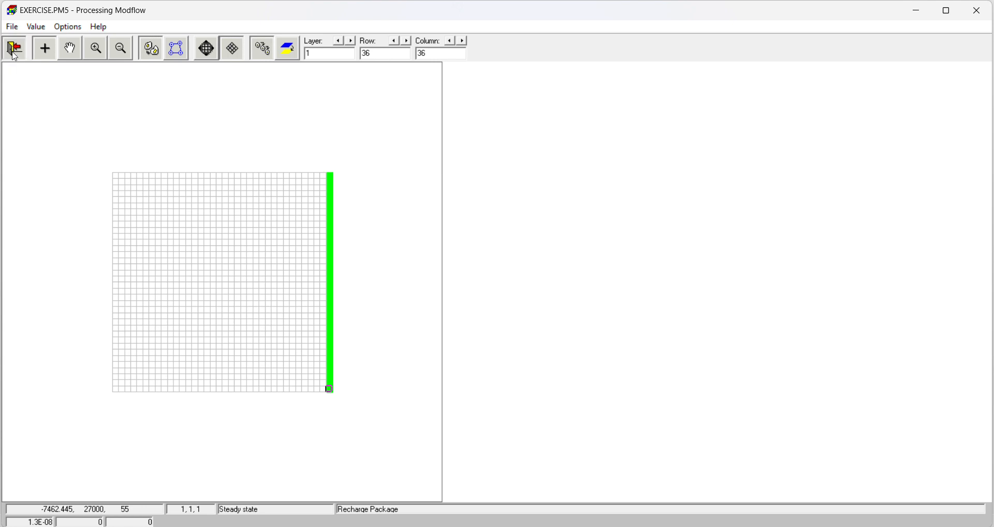
{"action": "left_click", "coordinate": [450, 310]}
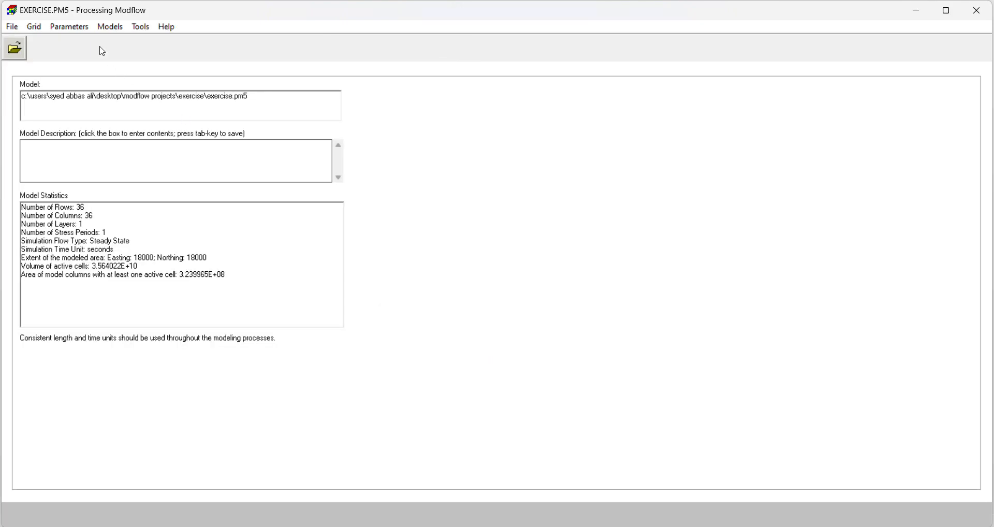
Step: Open the River flow package for the MODFLOW flow simulation
{"action": "left_click", "coordinate": [84, 31]}
{"action": "mouse_move", "coordinate": [110, 26]}
{"action": "mouse_move", "coordinate": [207, 42]}
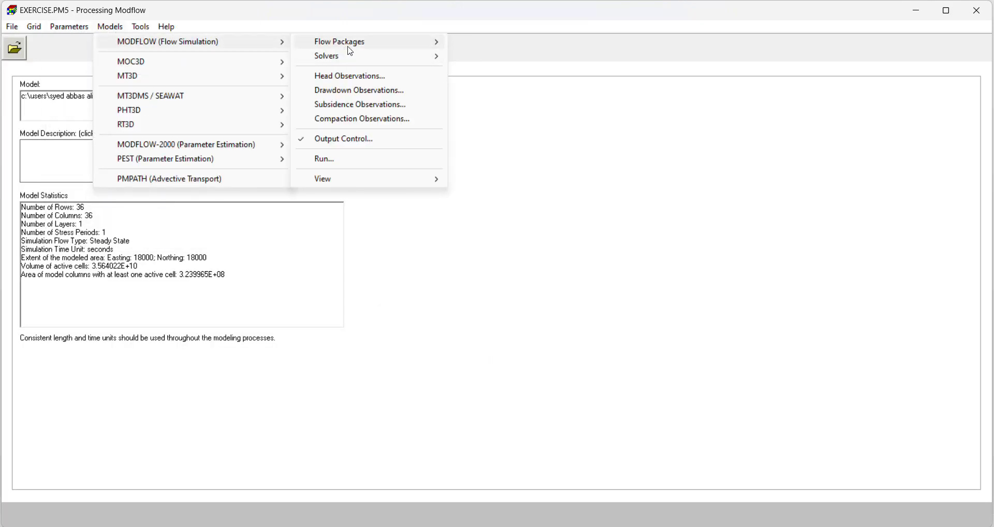
{"action": "mouse_move", "coordinate": [347, 43]}
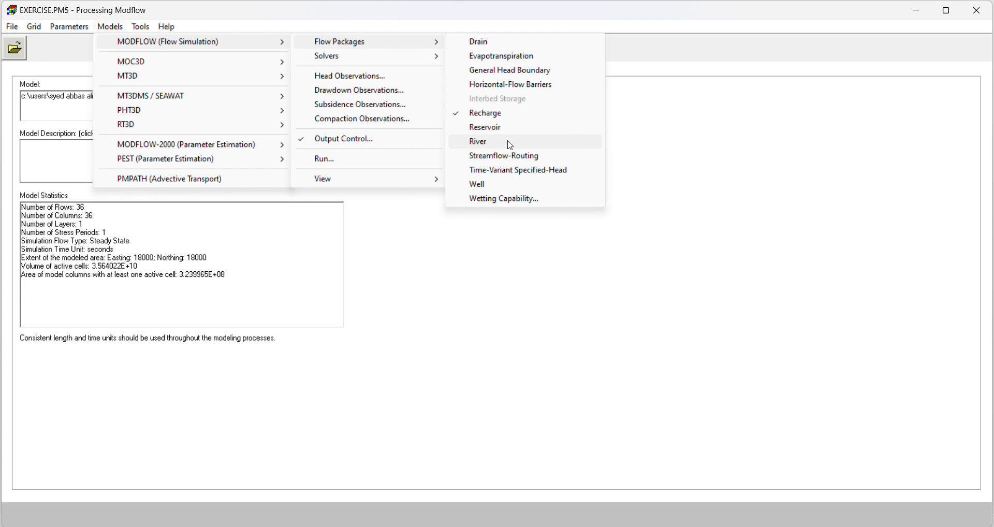
{"action": "left_click", "coordinate": [510, 145]}
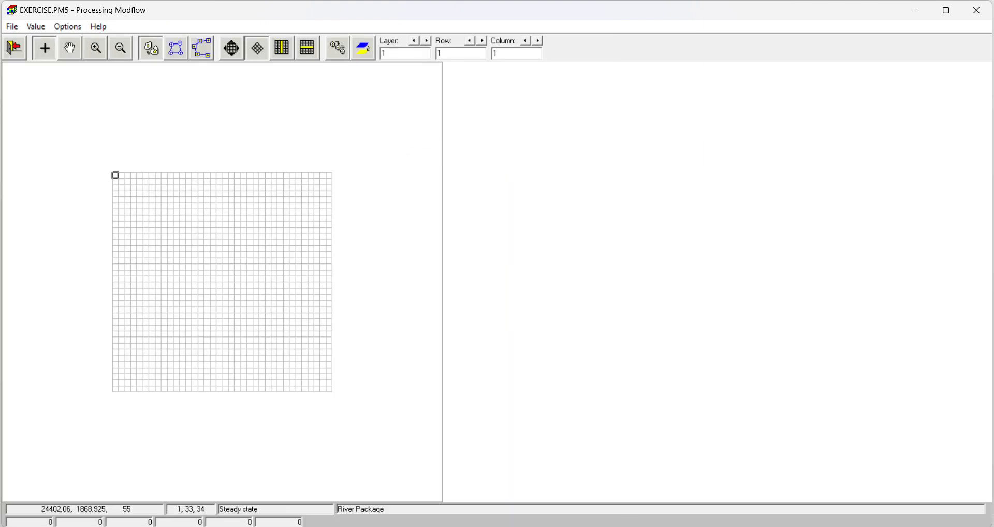
Step: Check the river's location in the Word document's figure, and open the River package settings for the cell at row 1, column 1
{"action": "key", "text": "alt+Tab"}
{"action": "scroll", "coordinate": [304, 361], "scroll_direction": "down", "scroll_amount": 8}
{"action": "scroll", "coordinate": [226, 309], "scroll_direction": "up", "scroll_amount": 1}
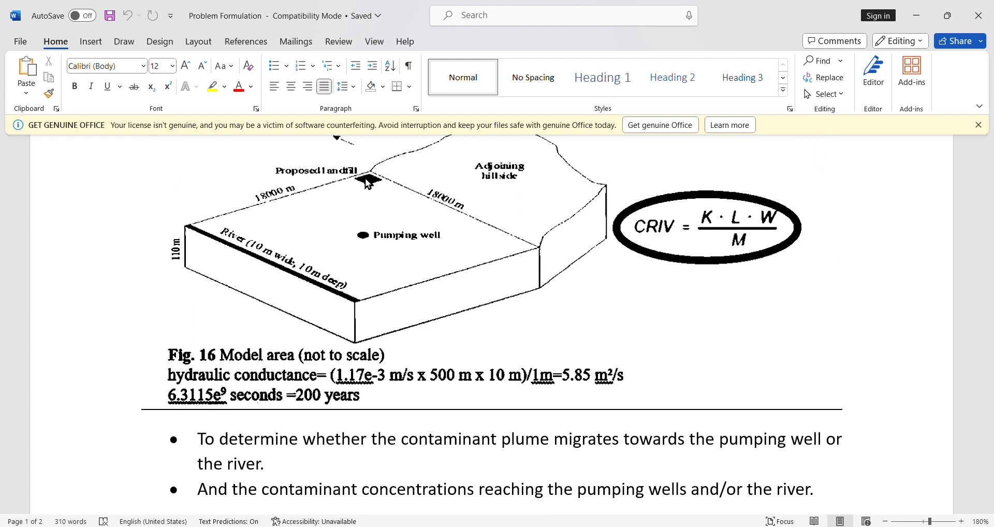
{"action": "key", "text": "alt+Tab"}
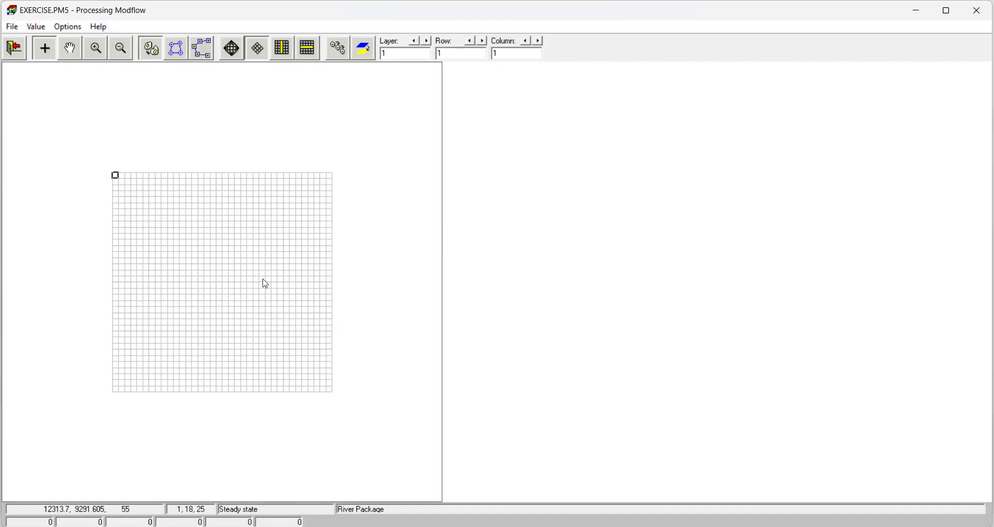
{"action": "right_click", "coordinate": [117, 179]}
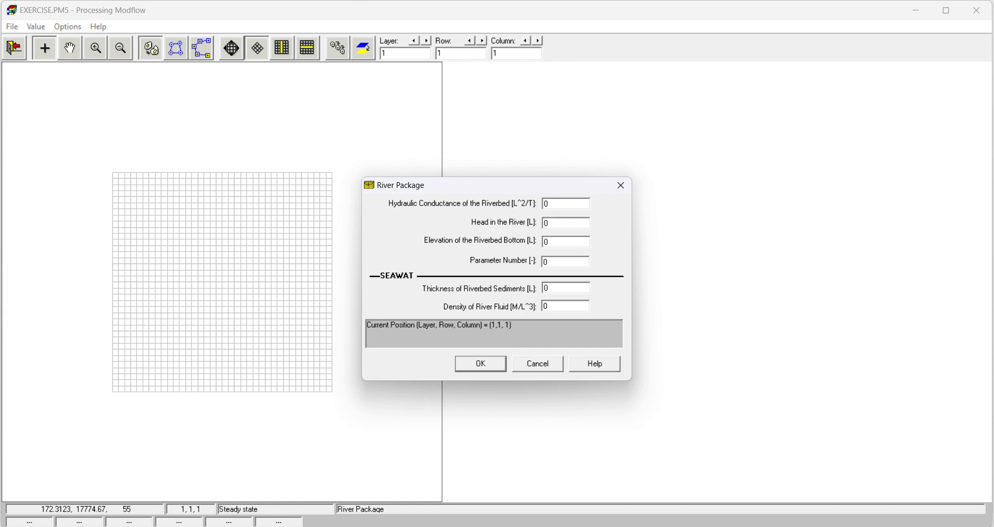
Step: Switch to the Word problem document and examine the riverbed hydraulic conductance calculation and the CRIV formula beside the model area figure
{"action": "key", "text": "alt+Tab"}
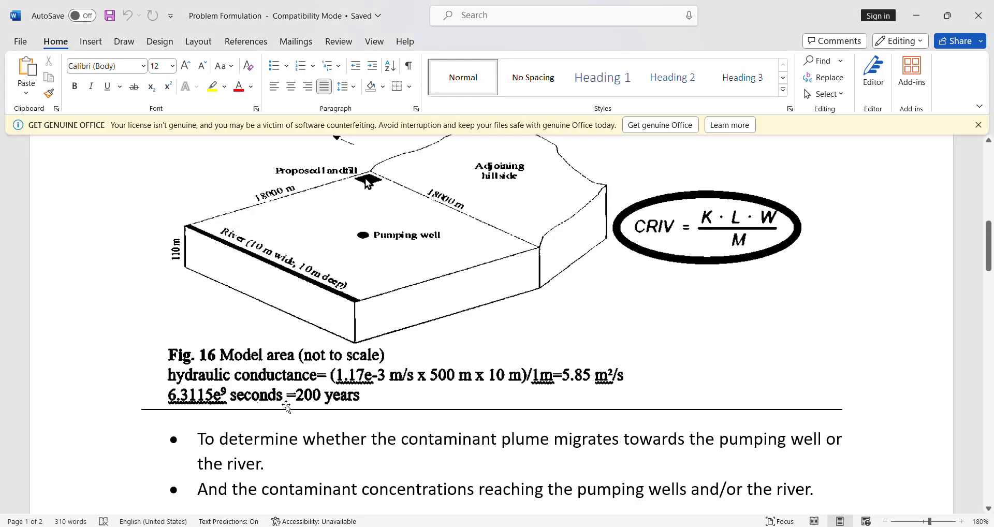
{"action": "scroll", "coordinate": [285, 407], "scroll_direction": "down", "scroll_amount": 1}
{"action": "scroll", "coordinate": [217, 382], "scroll_direction": "up", "scroll_amount": 1}
{"action": "left_click", "coordinate": [600, 381]}
{"action": "left_click", "coordinate": [584, 451]}
{"action": "scroll", "coordinate": [584, 466], "scroll_direction": "down", "scroll_amount": 4}
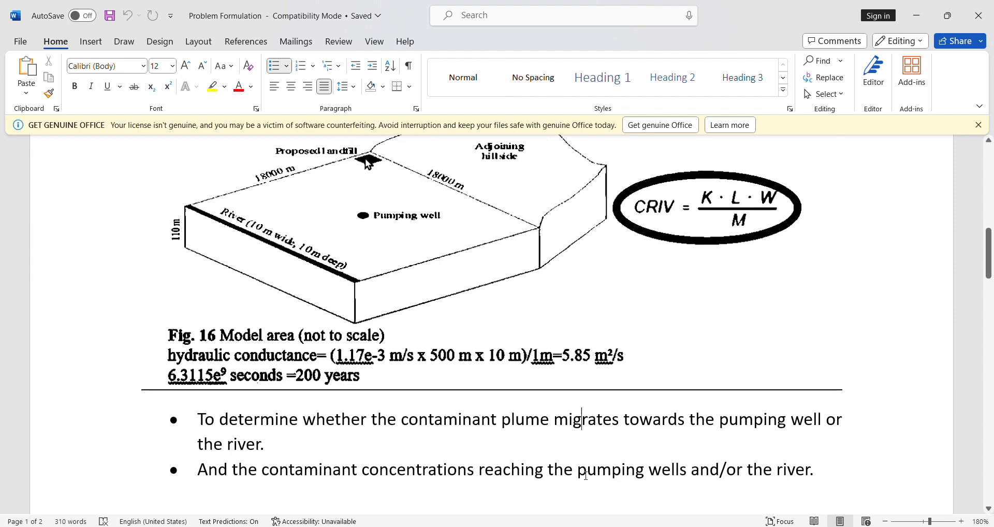
{"action": "scroll", "coordinate": [583, 473], "scroll_direction": "up", "scroll_amount": 3}
{"action": "scroll", "coordinate": [572, 470], "scroll_direction": "down", "scroll_amount": 1}
{"action": "scroll", "coordinate": [571, 470], "scroll_direction": "down", "scroll_amount": 1}
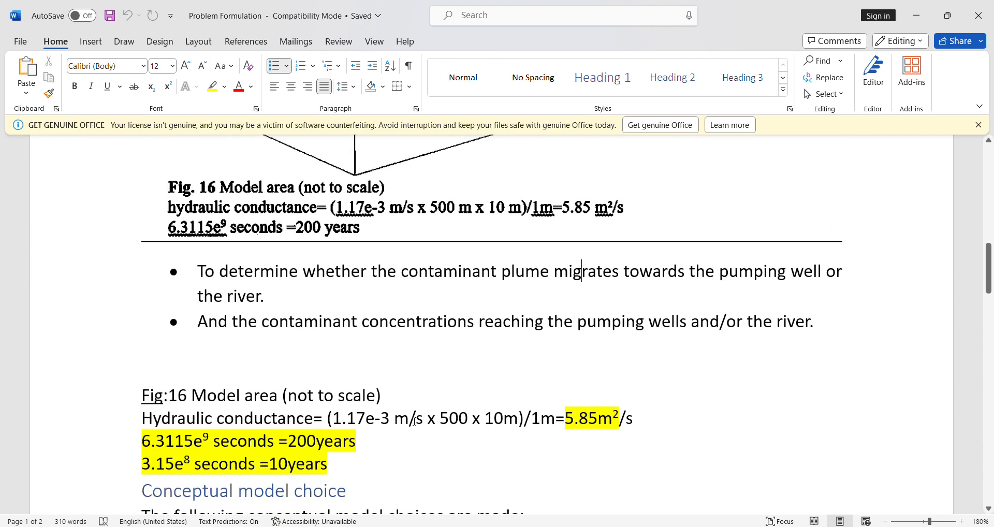
{"action": "scroll", "coordinate": [349, 431], "scroll_direction": "up", "scroll_amount": 10}
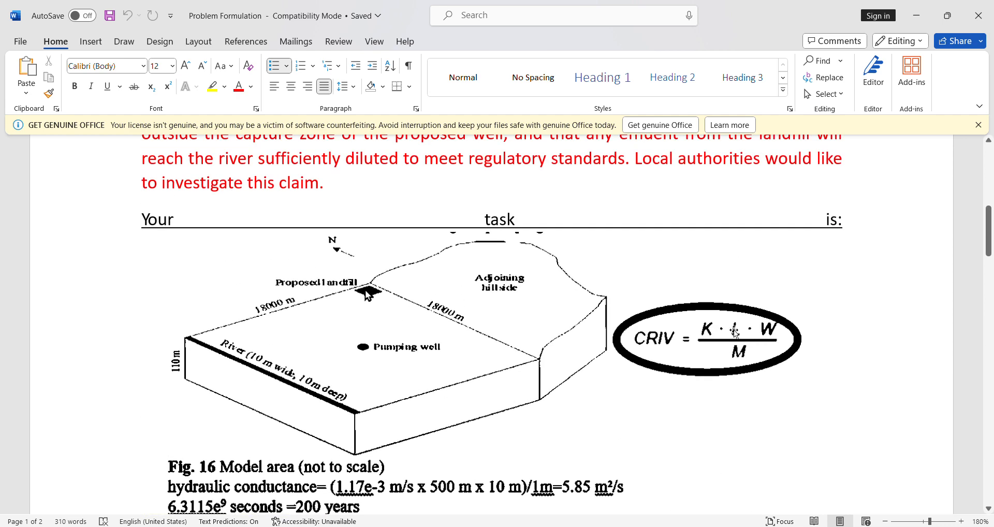
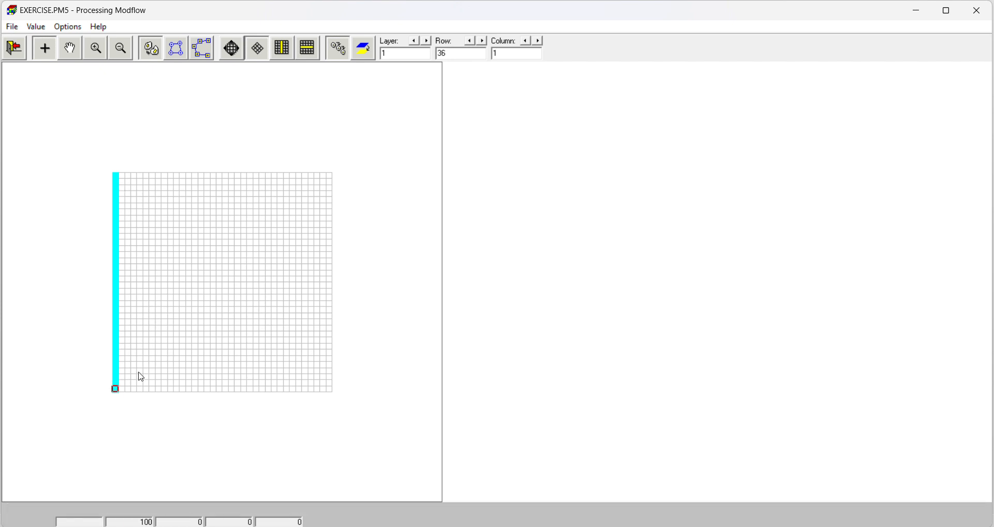
Step: Leave the River package with the changes saved, and open the Well package for the MODFLOW flow simulation
{"action": "left_click", "coordinate": [14, 48]}
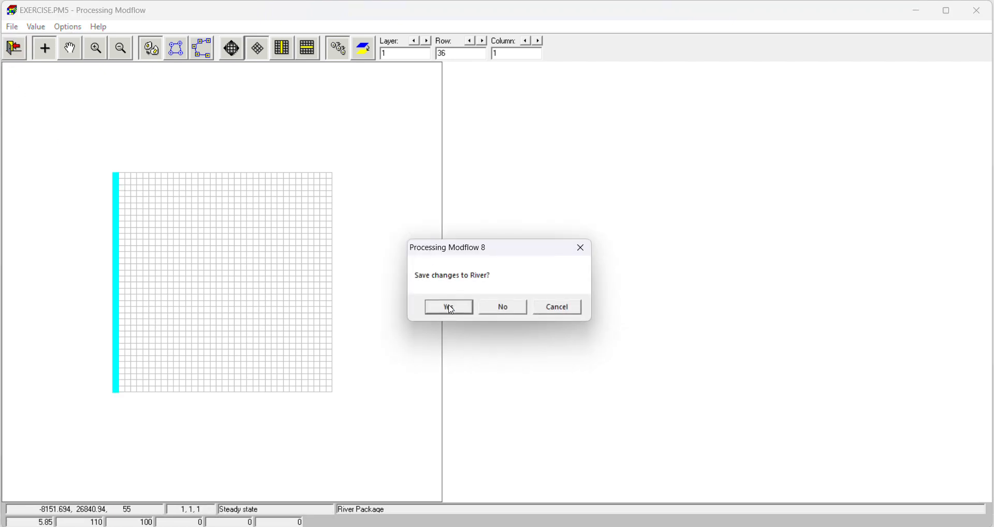
{"action": "left_click", "coordinate": [447, 306]}
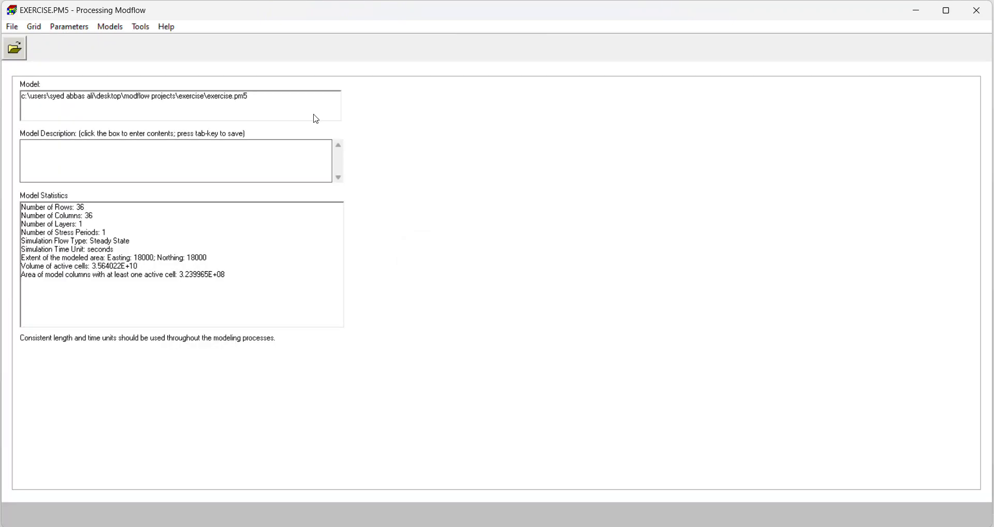
{"action": "left_click", "coordinate": [110, 27]}
{"action": "mouse_move", "coordinate": [166, 42]}
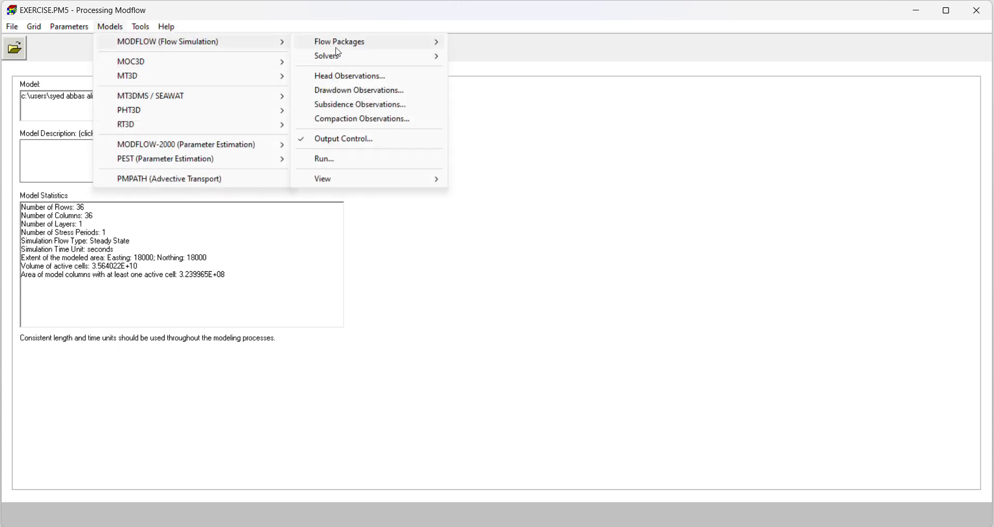
{"action": "mouse_move", "coordinate": [340, 45]}
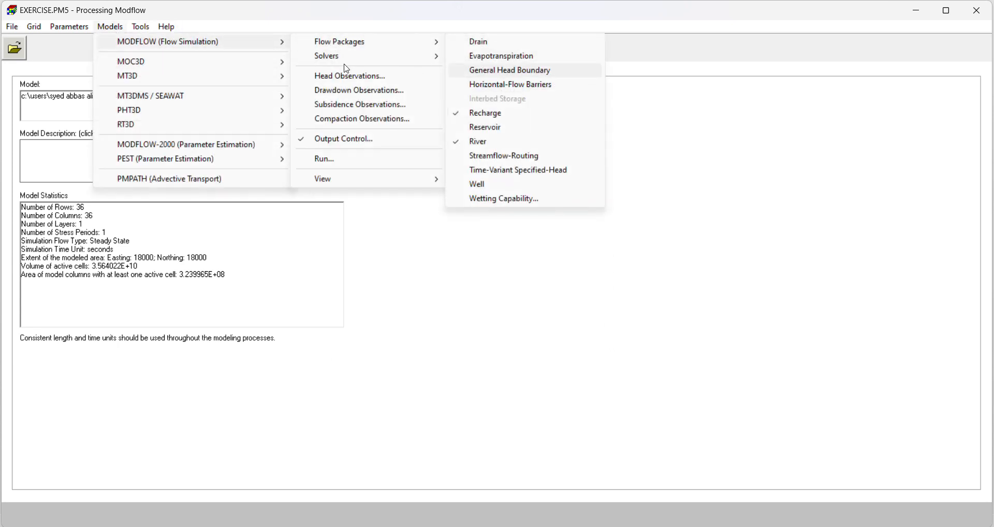
{"action": "left_click", "coordinate": [495, 190]}
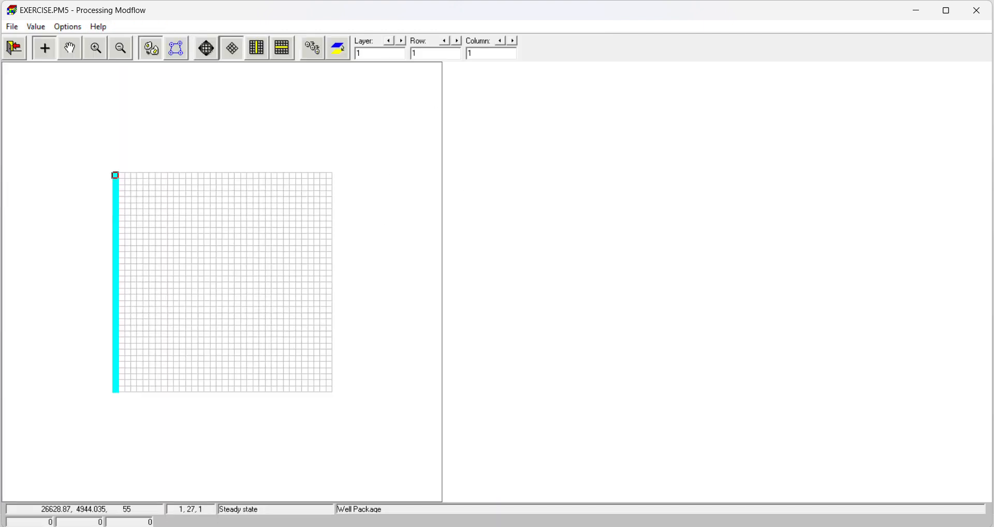
Step: Check the pumping well's location in the Word document's figure, and open the Well Package settings for the cell at row 18, column 18
{"action": "left_click", "coordinate": [570, 526]}
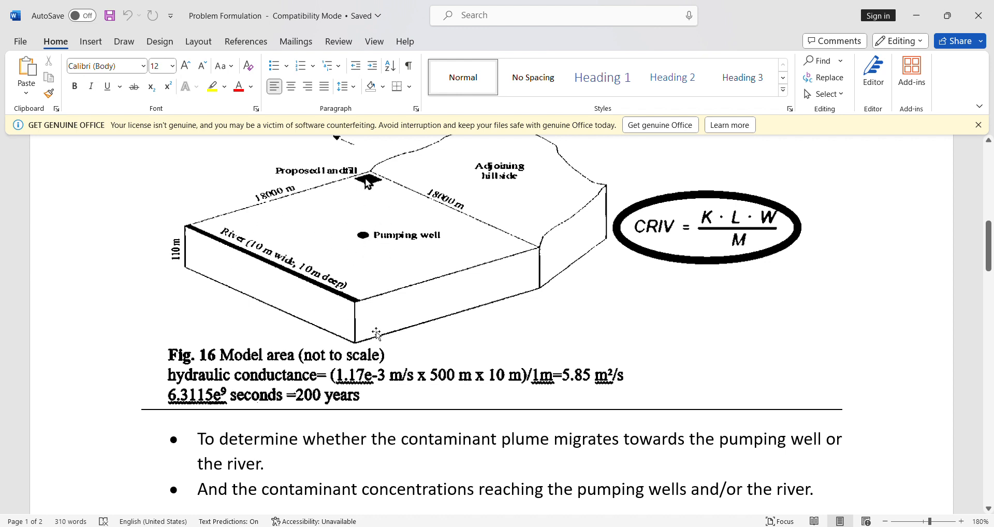
{"action": "key", "text": "alt+Tab"}
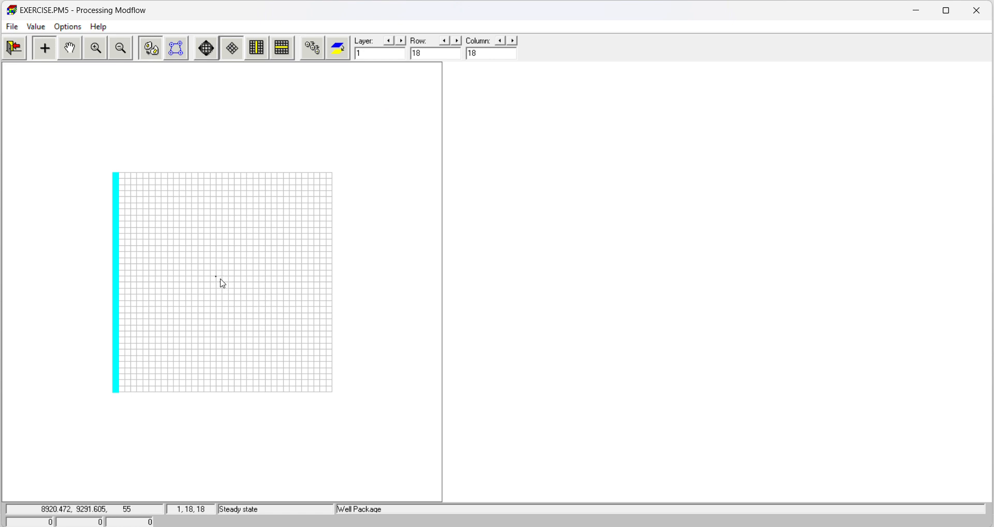
{"action": "left_click", "coordinate": [220, 281]}
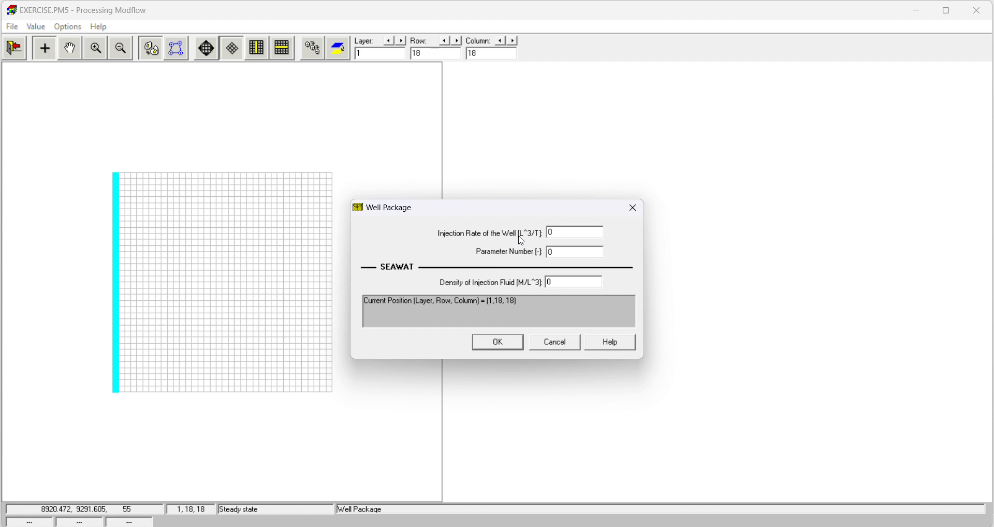
Step: Look up the pumping well discharge in the Word document, set the cell's injection rate to -2.2, and leave the Well package with changes saved
{"action": "key", "text": "alt+Tab"}
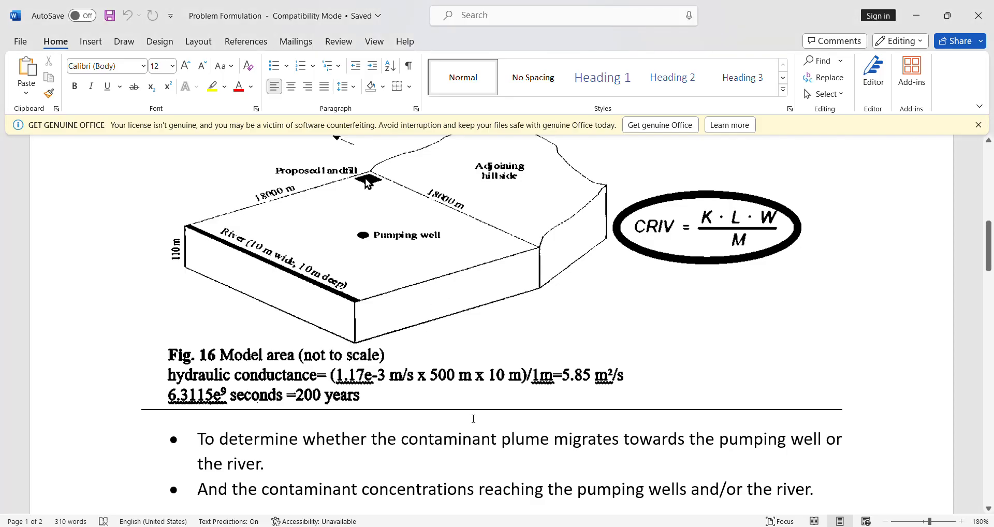
{"action": "scroll", "coordinate": [368, 182], "scroll_direction": "up", "scroll_amount": 10}
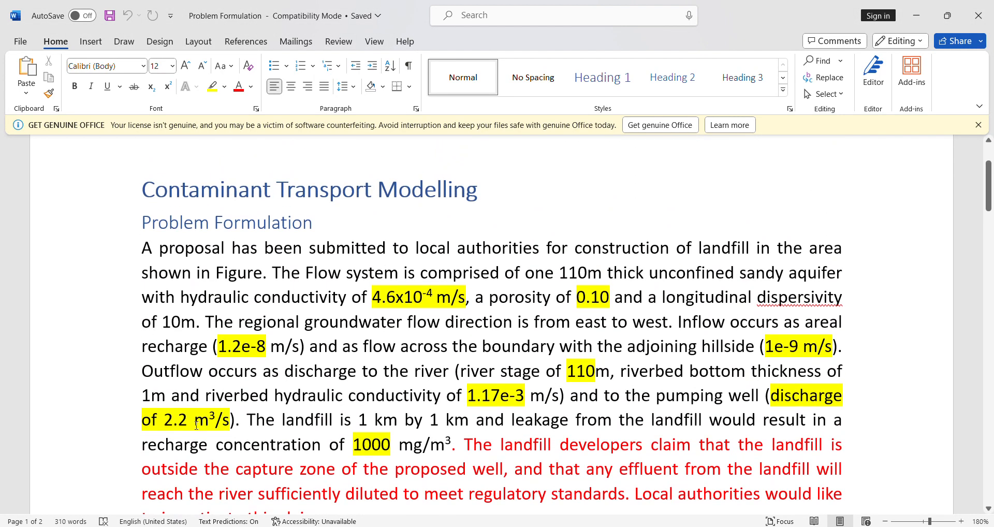
{"action": "left_click_drag", "start_coordinate": [163, 419], "coordinate": [216, 420]}
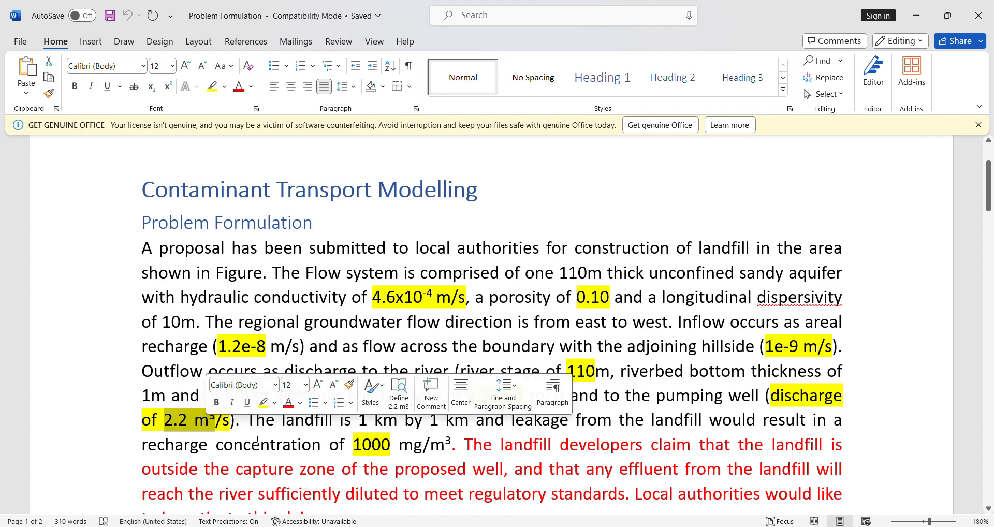
{"action": "key", "text": "alt+Tab"}
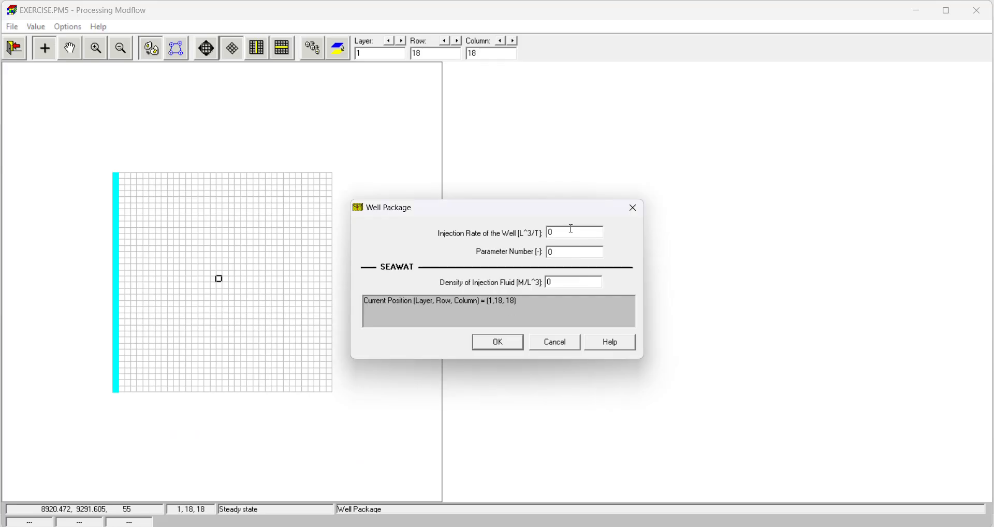
{"action": "type", "text": "2.2"}
{"action": "left_click", "coordinate": [510, 343]}
{"action": "left_click", "coordinate": [17, 49]}
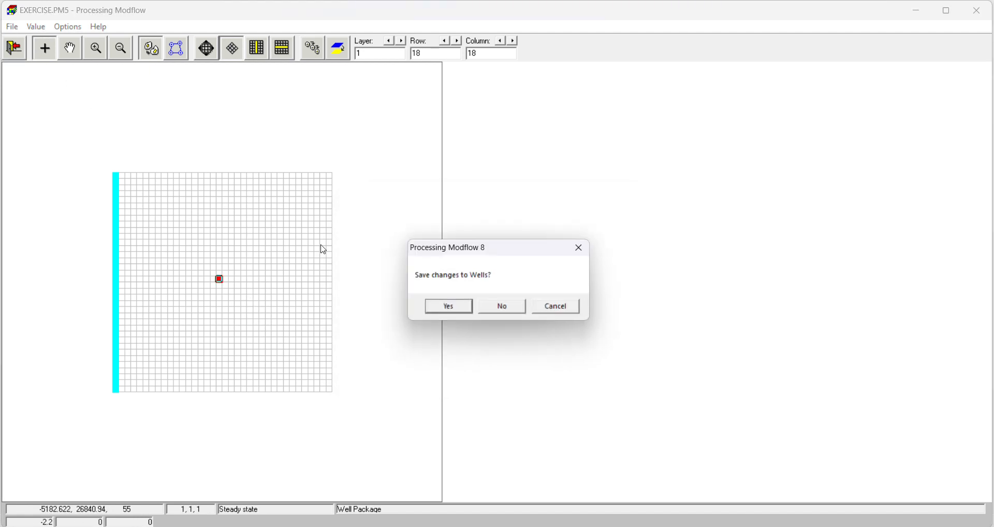
{"action": "left_click", "coordinate": [452, 308]}
Step: Run the MODFLOW flow simulation, review the solver output, and close the run console
{"action": "left_click", "coordinate": [110, 27]}
{"action": "mouse_move", "coordinate": [119, 42]}
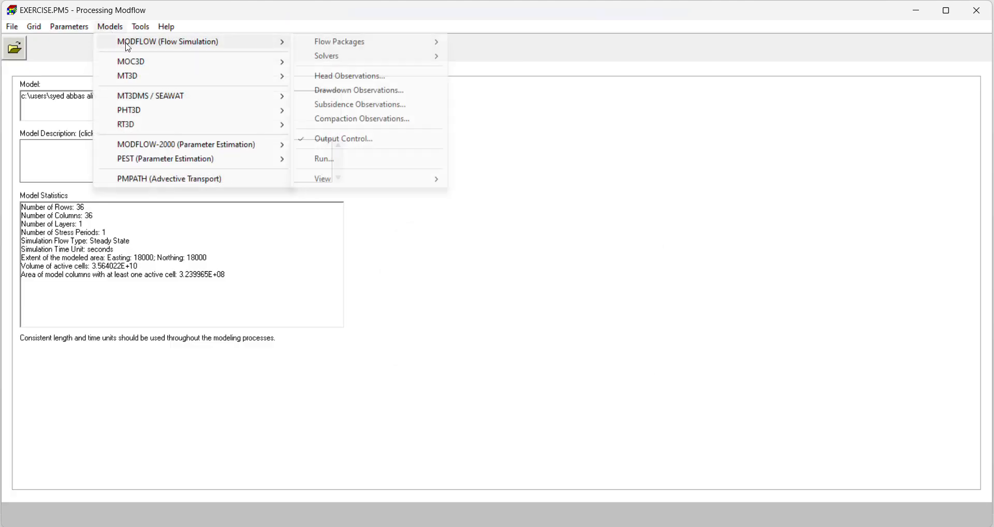
{"action": "left_click", "coordinate": [345, 160]}
{"action": "left_click", "coordinate": [516, 411]}
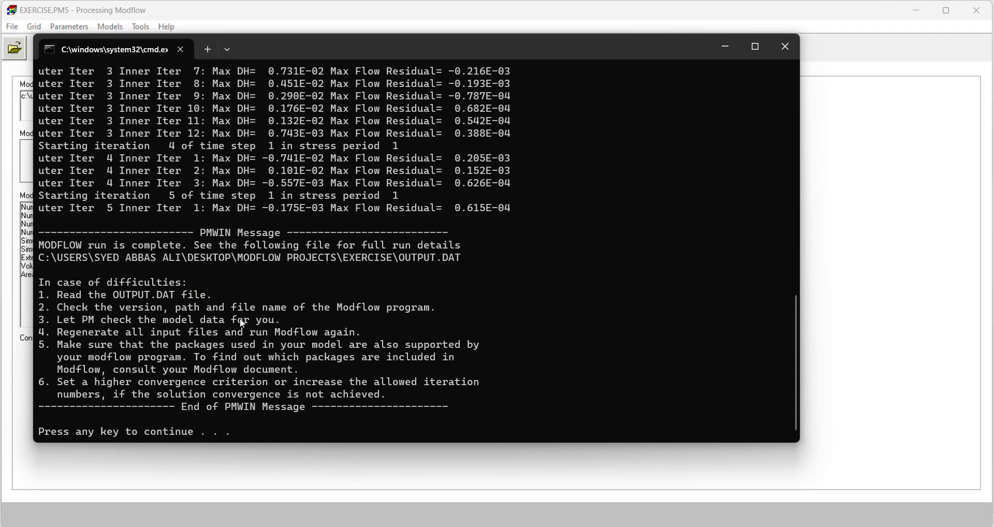
{"action": "scroll", "coordinate": [242, 322], "scroll_direction": "up", "scroll_amount": 3}
{"action": "scroll", "coordinate": [300, 362], "scroll_direction": "down", "scroll_amount": 3}
{"action": "key", "text": "Return"}
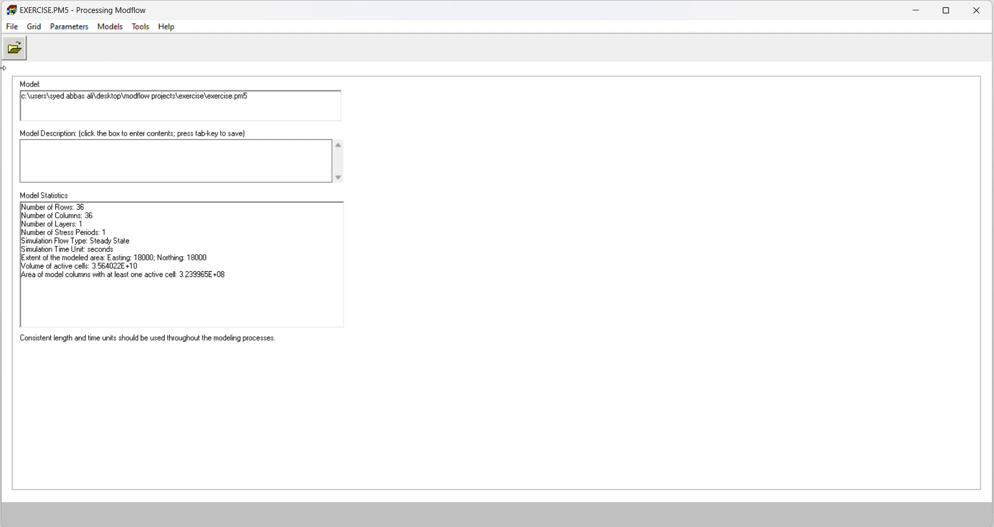
Step: Activate species 1 in the MT3DMS/SEAWAT simulation settings, using constant density transport with no kinetic reaction
{"action": "left_click", "coordinate": [99, 30]}
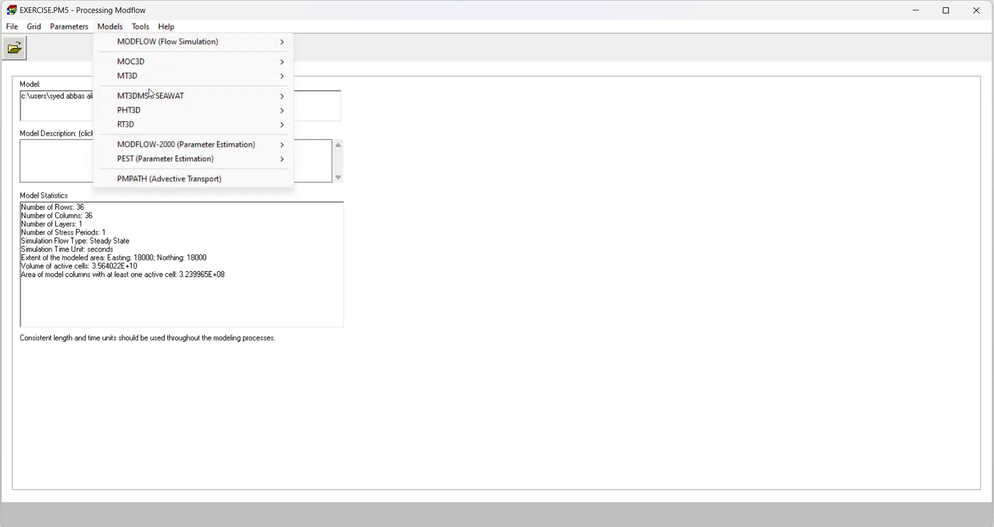
{"action": "mouse_move", "coordinate": [149, 94]}
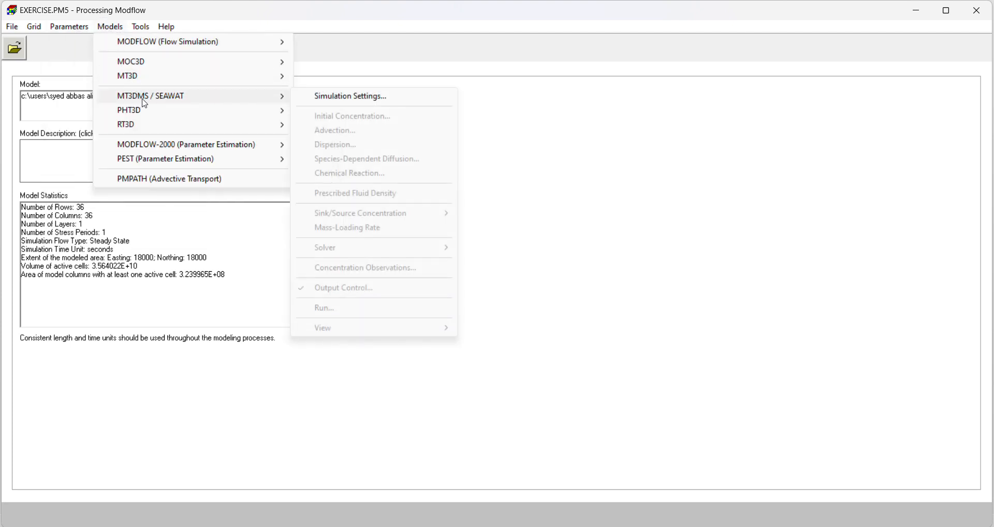
{"action": "left_click", "coordinate": [343, 98]}
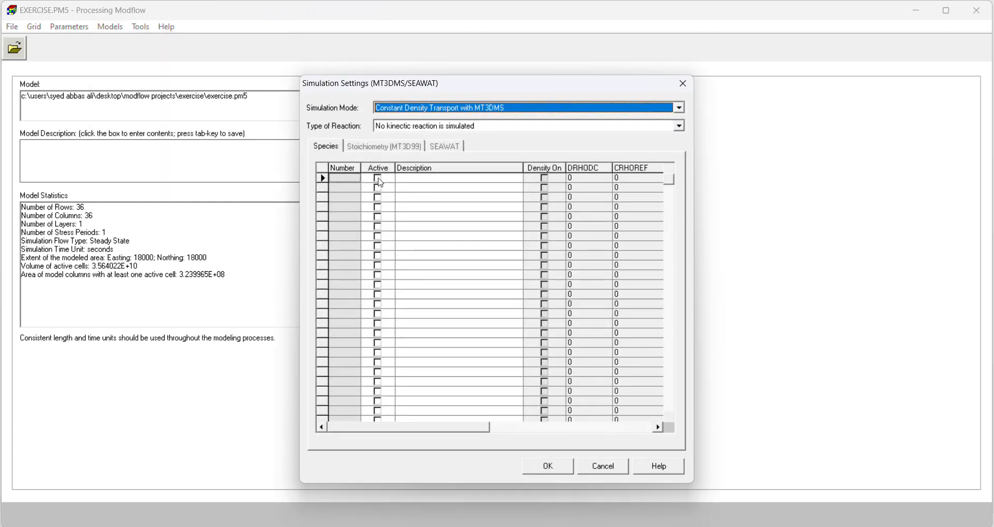
{"action": "left_click", "coordinate": [378, 178]}
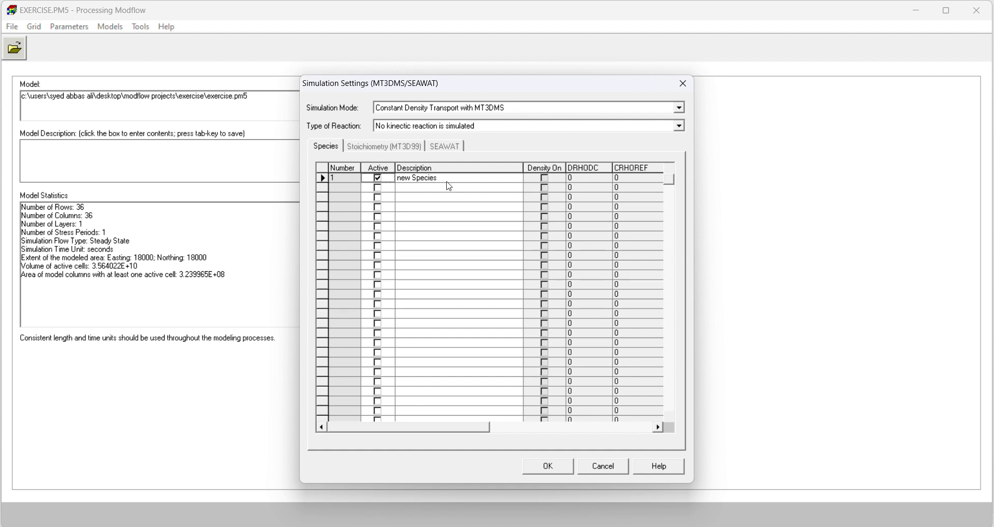
{"action": "left_click", "coordinate": [526, 464]}
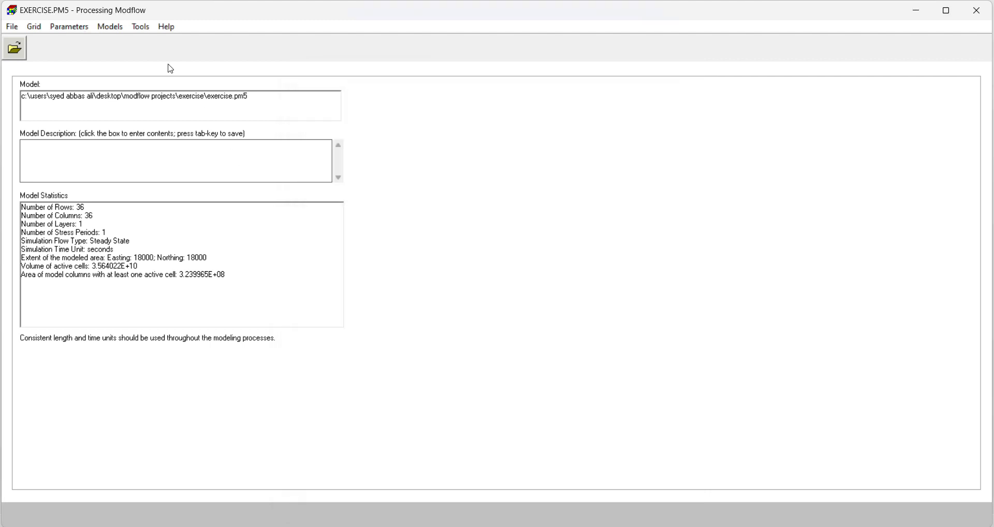
Step: Open the initial concentration grid for the new species, keep the concentration at 0, and save it
{"action": "left_click", "coordinate": [110, 26]}
{"action": "mouse_move", "coordinate": [181, 98]}
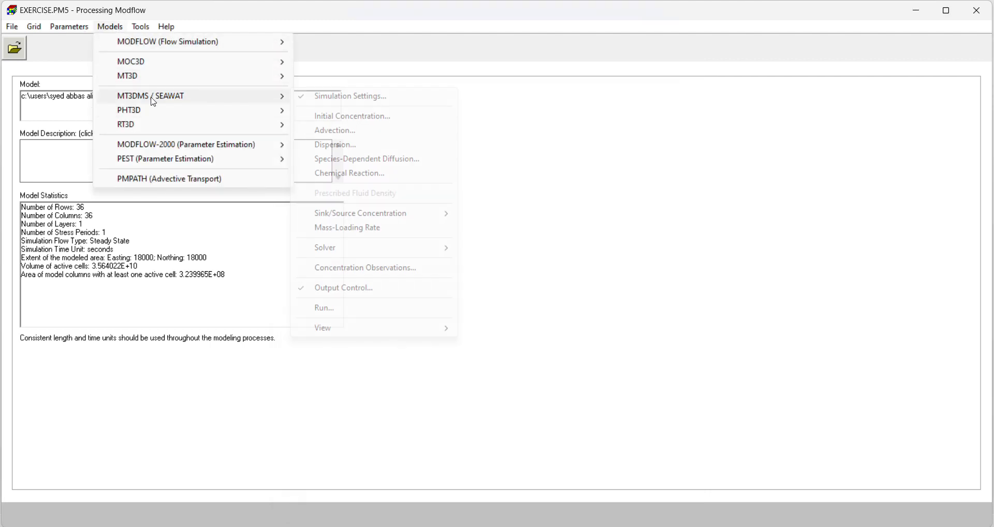
{"action": "left_click", "coordinate": [362, 114]}
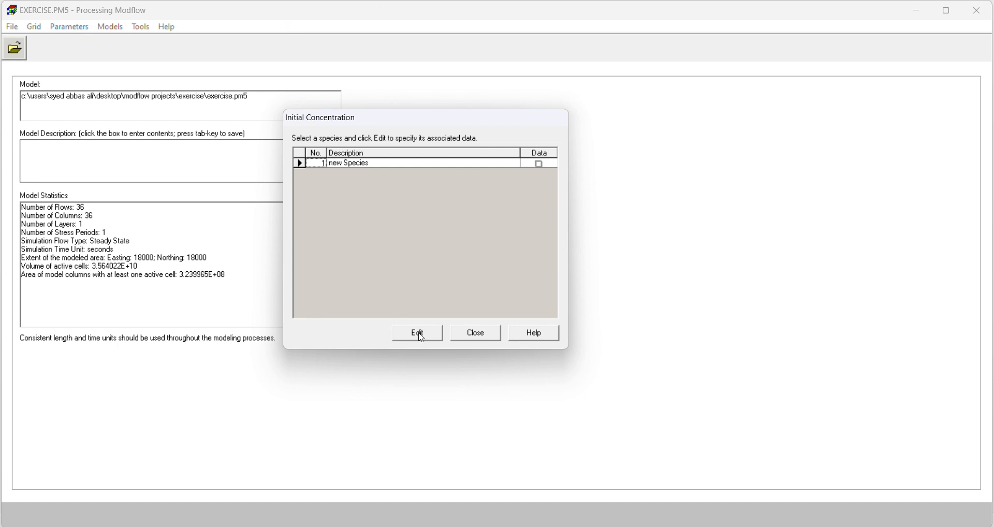
{"action": "left_click", "coordinate": [417, 333]}
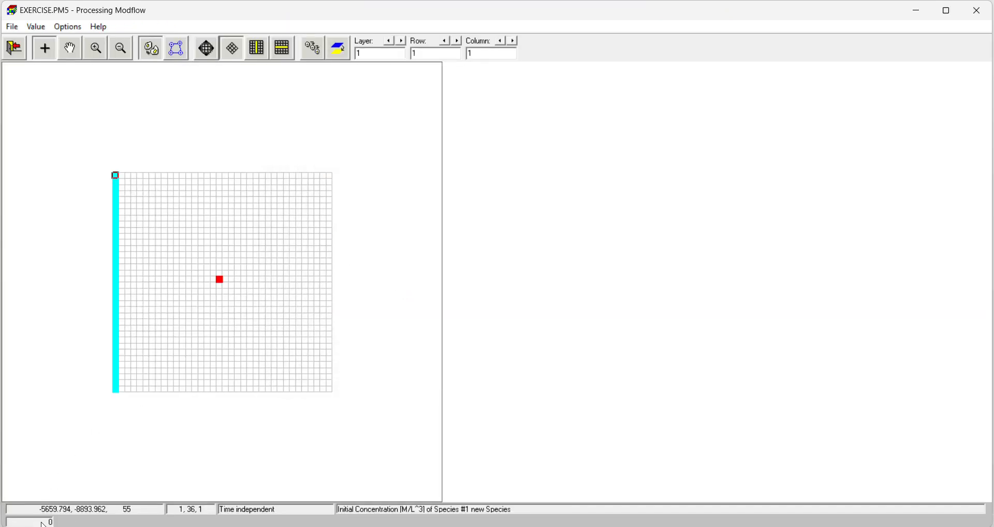
{"action": "left_click", "coordinate": [175, 340]}
{"action": "left_click", "coordinate": [256, 352]}
{"action": "left_click", "coordinate": [151, 248]}
{"action": "left_click", "coordinate": [176, 334]}
{"action": "left_click", "coordinate": [14, 48]}
{"action": "left_click", "coordinate": [473, 311]}
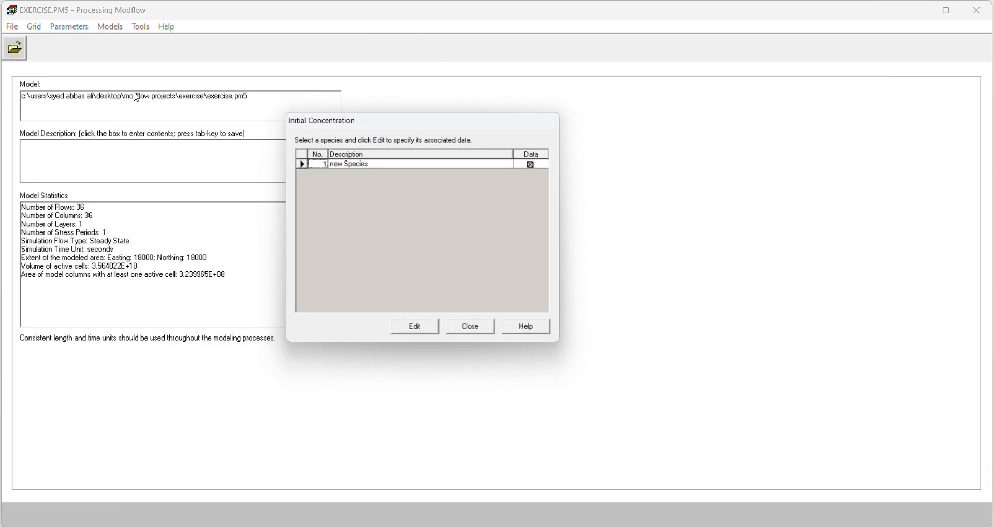
{"action": "left_click", "coordinate": [453, 329]}
Step: Open the MT3DMS Advection package and accept its existing settings
{"action": "left_click", "coordinate": [109, 27]}
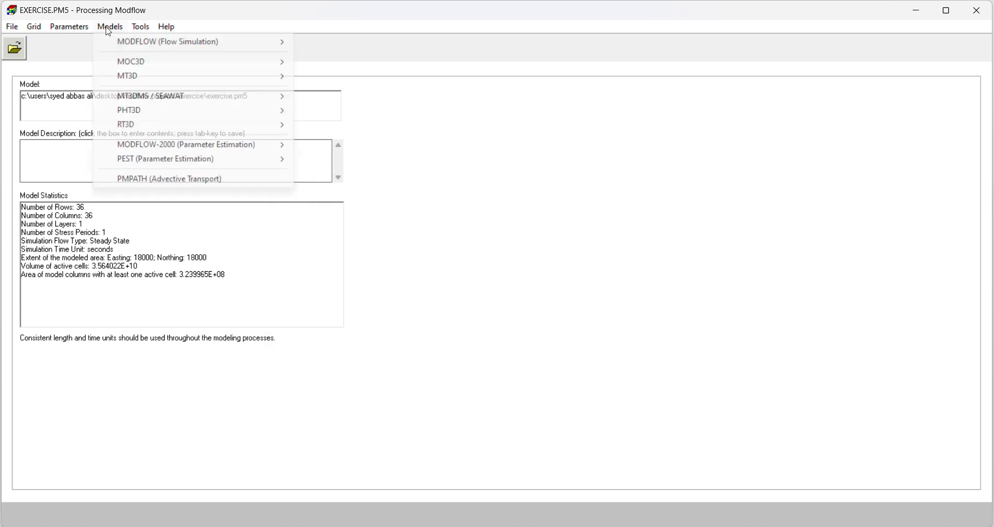
{"action": "mouse_move", "coordinate": [153, 96]}
{"action": "left_click", "coordinate": [342, 131]}
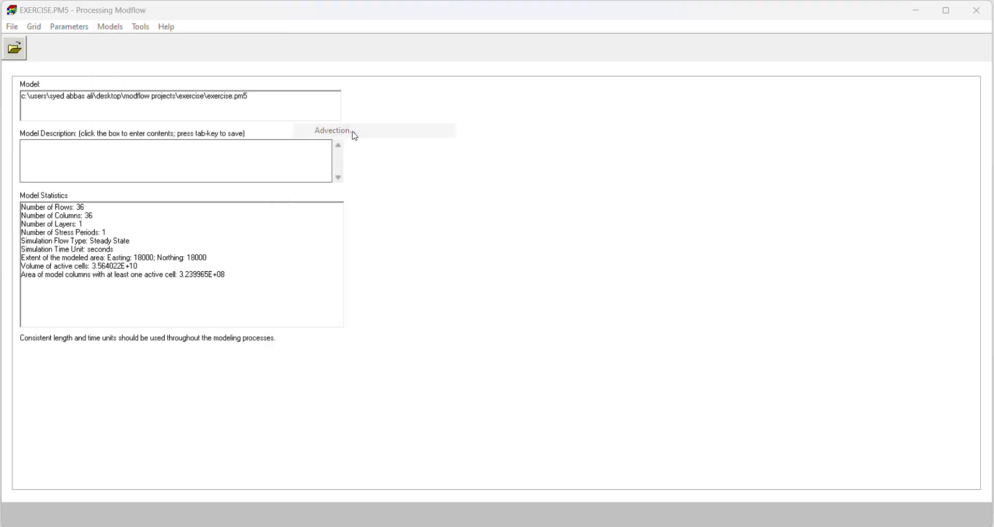
{"action": "left_click", "coordinate": [425, 342]}
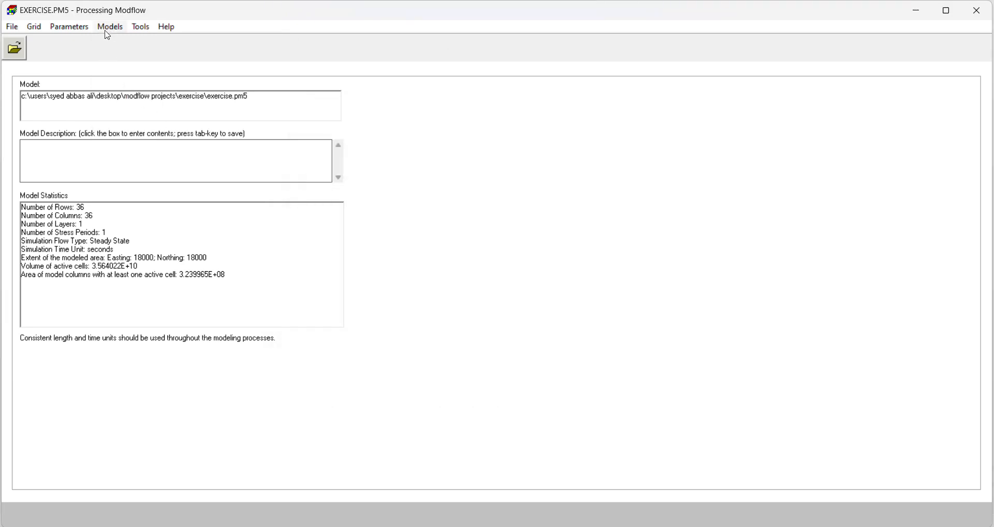
Step: Accept the MT3DMS Dispersion package settings to open the dispersivity grid, and check the longitudinal dispersivity in the Word problem document
{"action": "left_click", "coordinate": [110, 26]}
{"action": "mouse_move", "coordinate": [172, 101]}
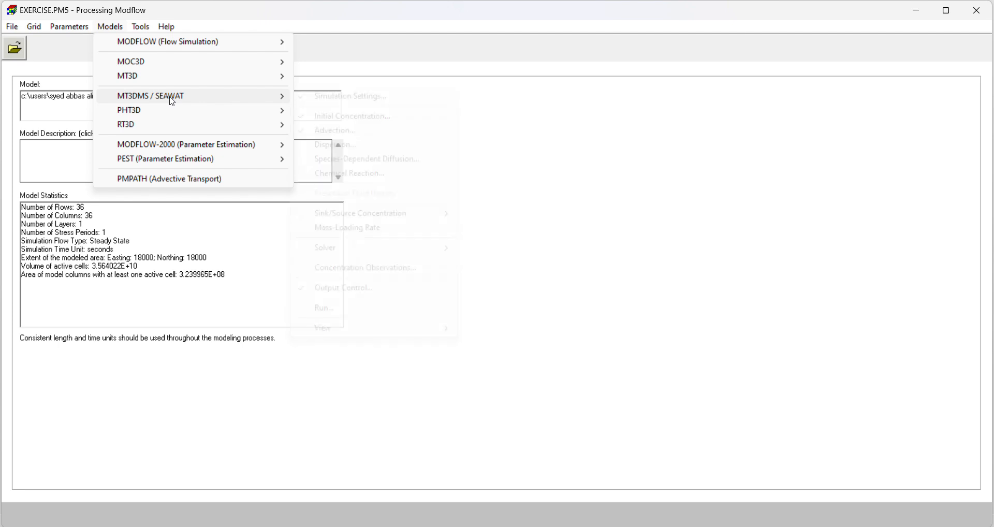
{"action": "left_click", "coordinate": [345, 146]}
{"action": "left_click", "coordinate": [417, 366]}
{"action": "left_click", "coordinate": [561, 526]}
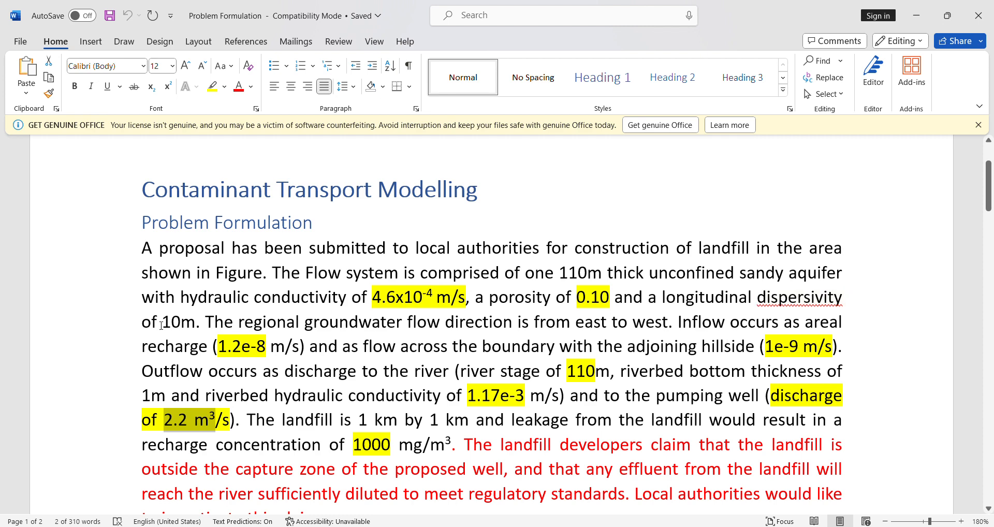
{"action": "left_click_drag", "start_coordinate": [161, 325], "coordinate": [191, 325]}
{"action": "key", "text": "alt+Tab"}
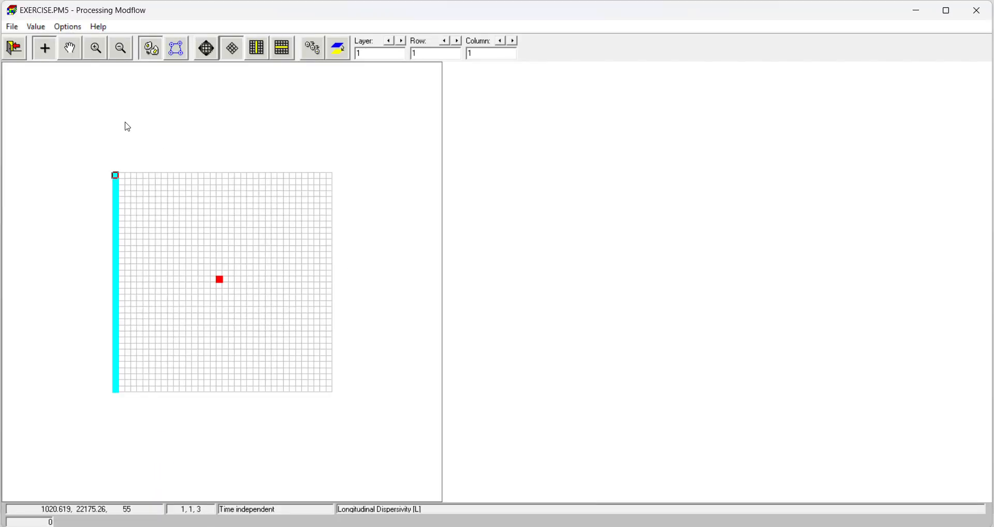
Step: Reset the longitudinal dispersivity to 10 for all cells of the current layer, and leave the grid with the changes saved
{"action": "left_click", "coordinate": [33, 28]}
{"action": "left_click", "coordinate": [67, 55]}
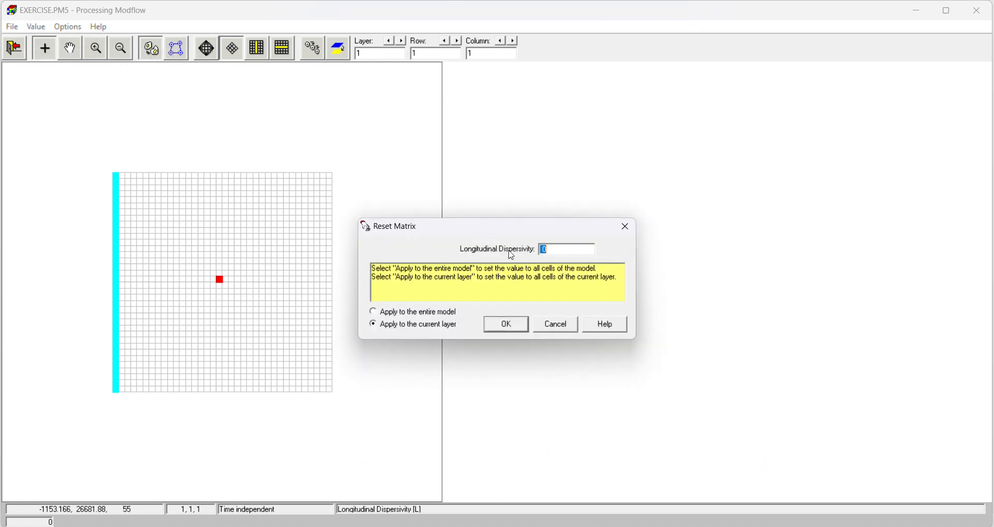
{"action": "type", "text": "10"}
{"action": "left_click", "coordinate": [518, 326]}
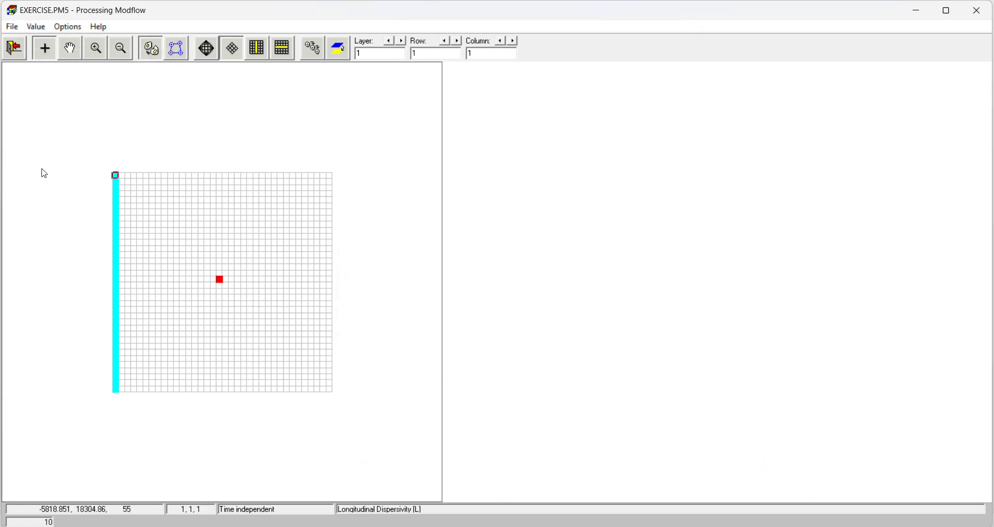
{"action": "left_click", "coordinate": [15, 48]}
{"action": "left_click", "coordinate": [449, 304]}
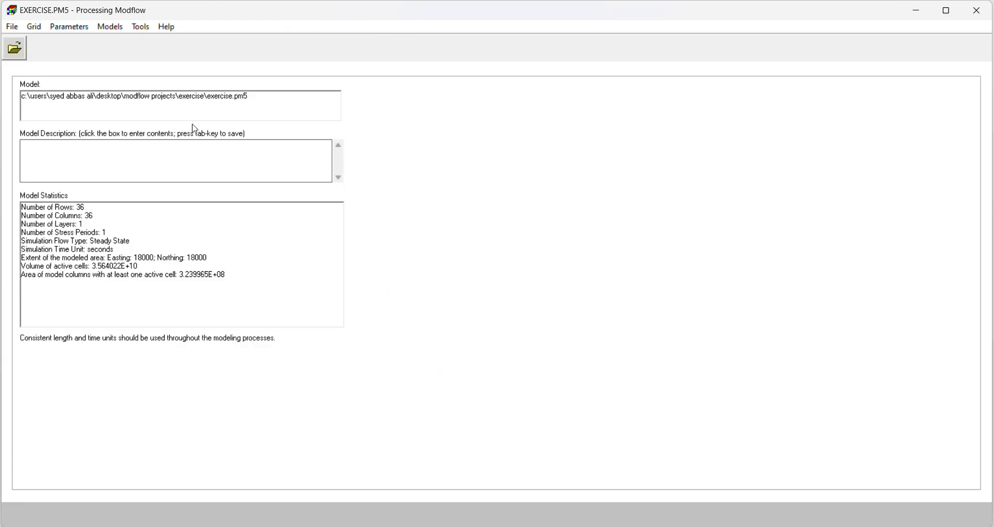
Step: Open the MT3DMS recharge source concentration grid for the new species
{"action": "left_click", "coordinate": [110, 26]}
{"action": "mouse_move", "coordinate": [182, 98]}
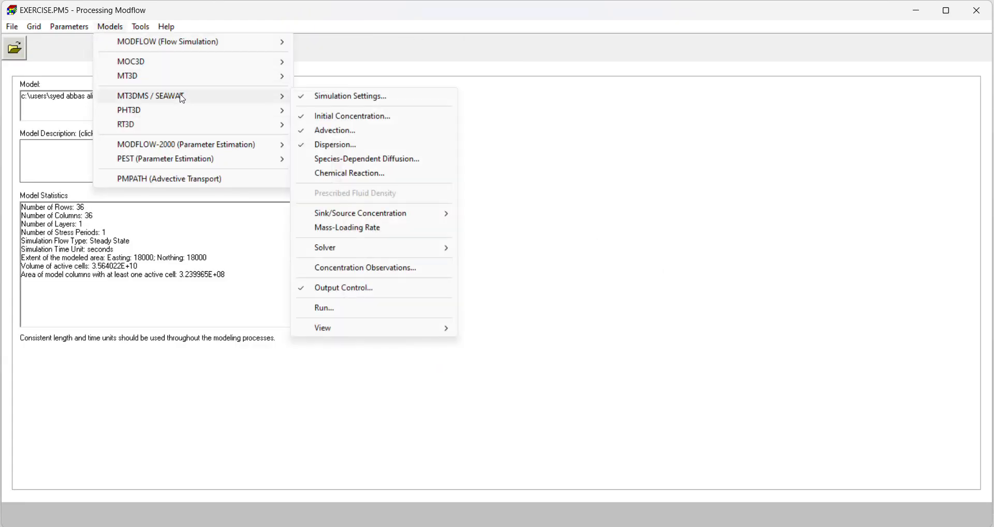
{"action": "mouse_move", "coordinate": [375, 214]}
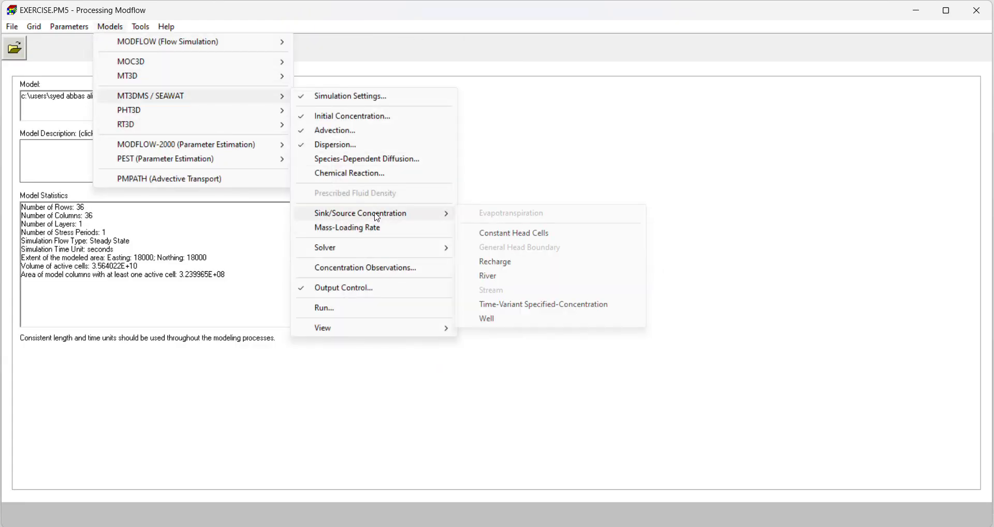
{"action": "left_click", "coordinate": [502, 264]}
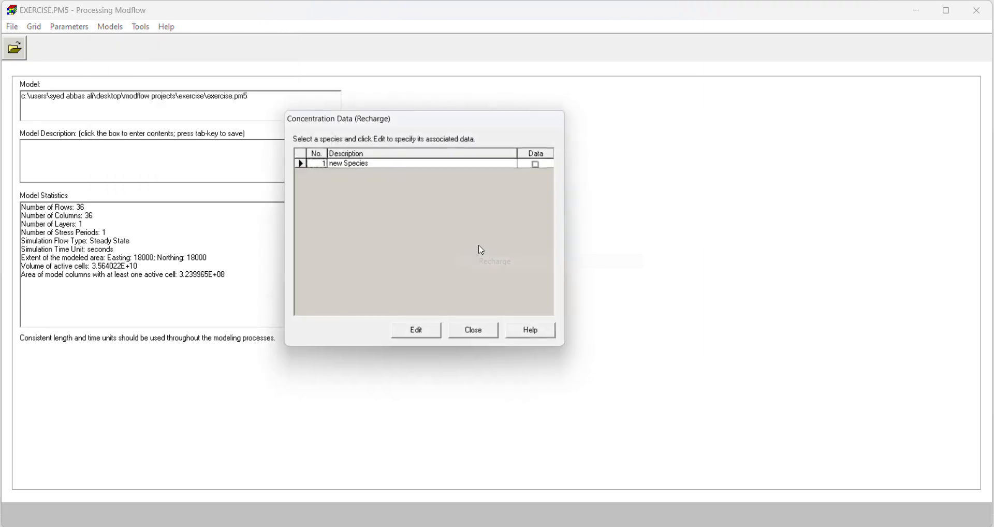
{"action": "left_click", "coordinate": [438, 338]}
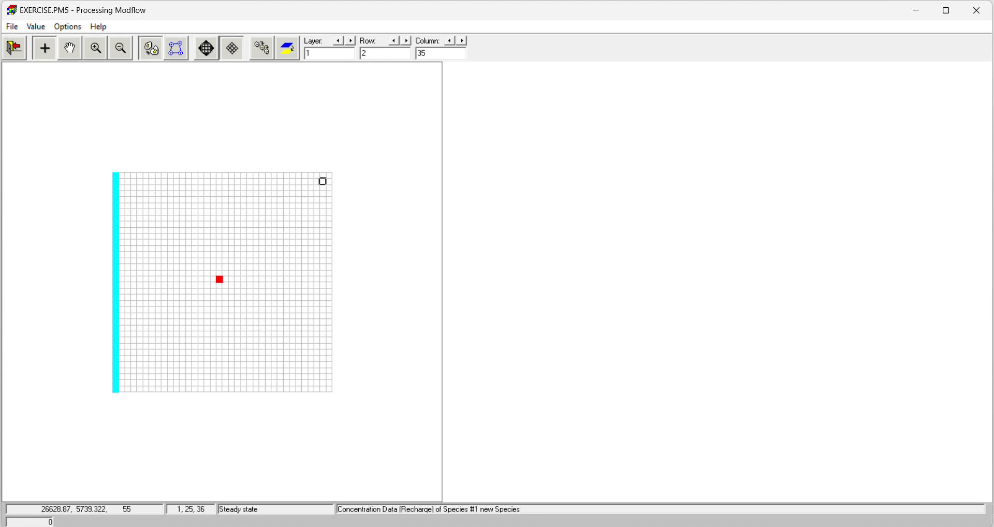
Step: Look up the landfill's recharge concentration in the Word problem document and set 1000 for the cell at row 2, column 35
{"action": "left_click", "coordinate": [582, 471]}
{"action": "scroll", "coordinate": [486, 394], "scroll_direction": "down", "scroll_amount": 4}
{"action": "scroll", "coordinate": [487, 394], "scroll_direction": "up", "scroll_amount": 5}
{"action": "left_click_drag", "start_coordinate": [142, 277], "coordinate": [396, 278]}
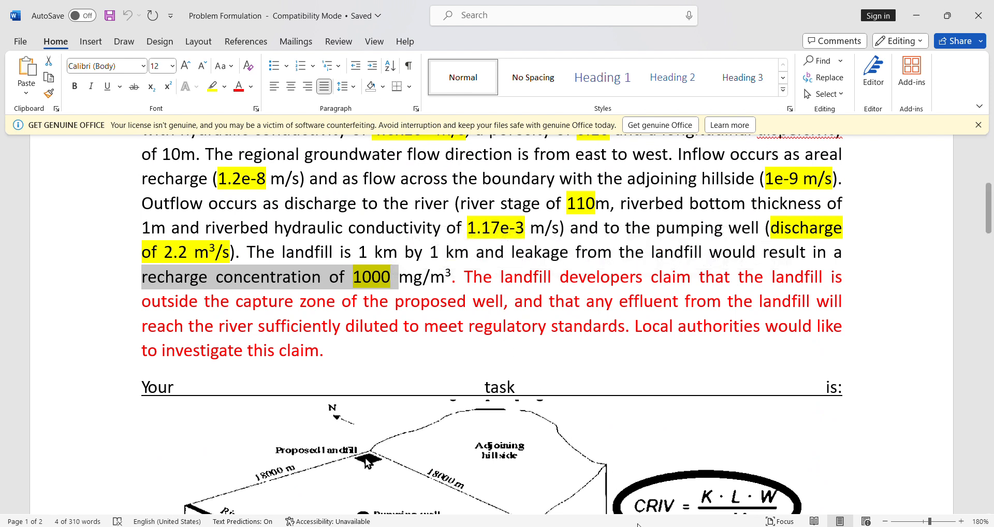
{"action": "mouse_move", "coordinate": [612, 525]}
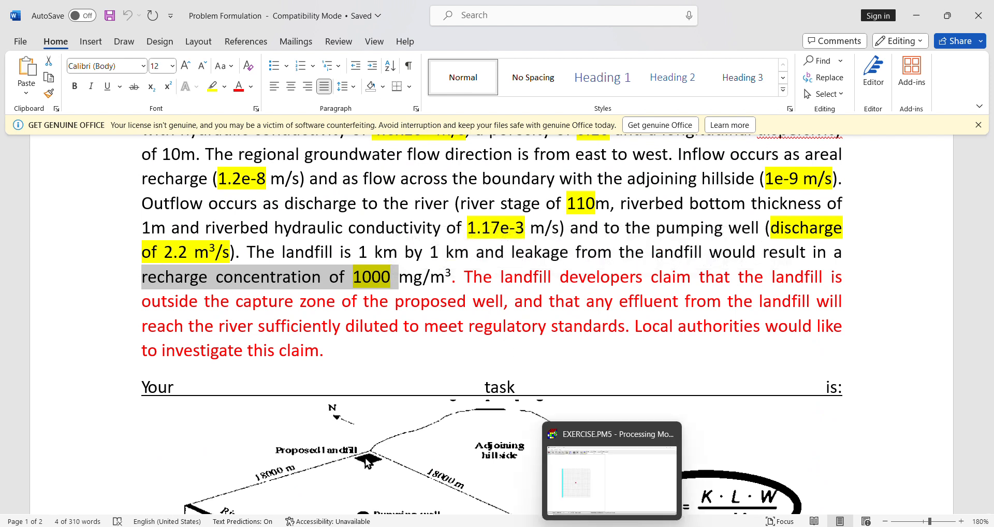
{"action": "left_click", "coordinate": [612, 476]}
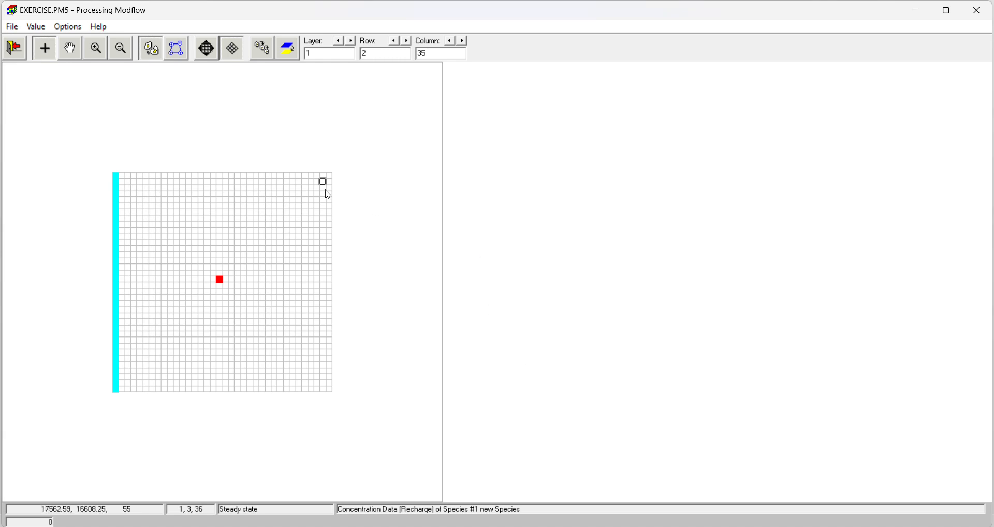
{"action": "right_click", "coordinate": [325, 187]}
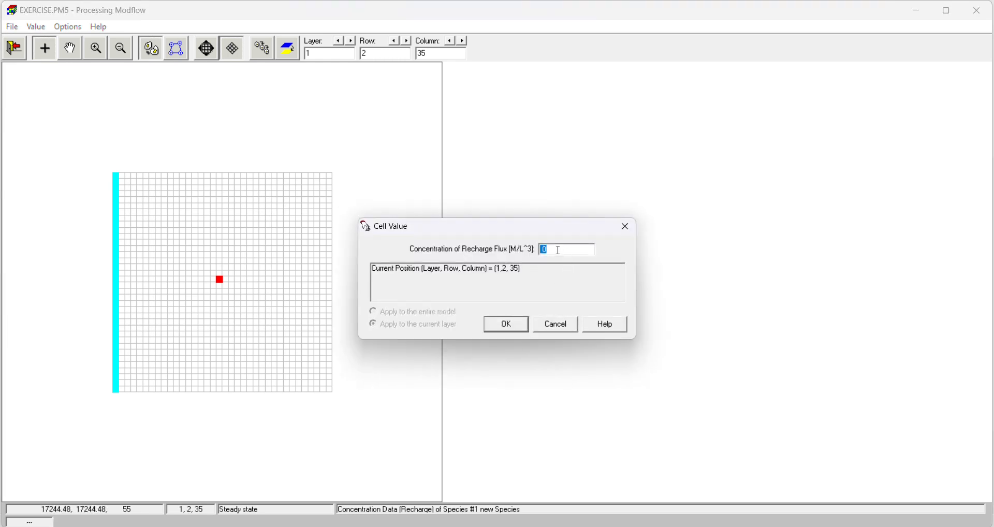
{"action": "type", "text": "1000"}
{"action": "left_click", "coordinate": [506, 324]}
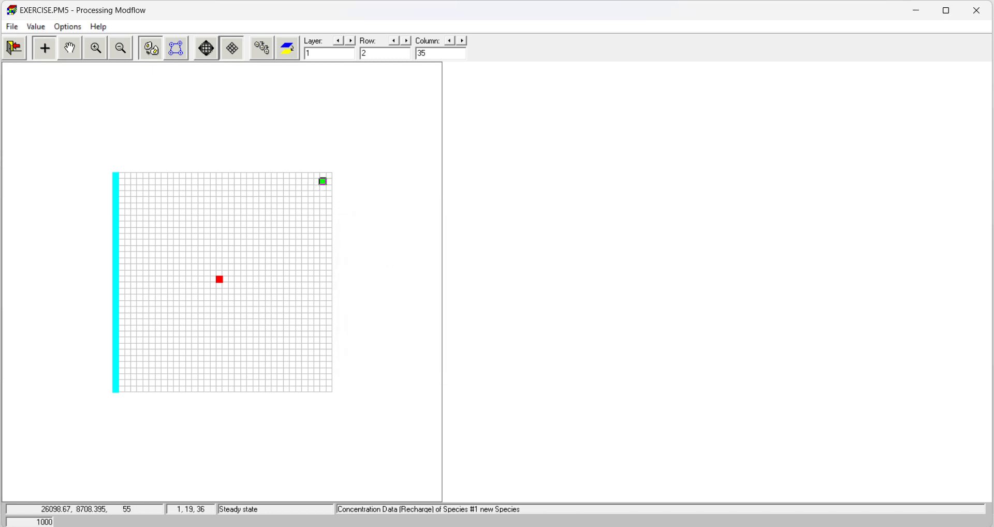
Step: Check the landfill size in Word, copy the 1000 concentration across rows 2–3 and columns 34–35, then save and close the recharge concentration data
{"action": "left_click", "coordinate": [583, 526]}
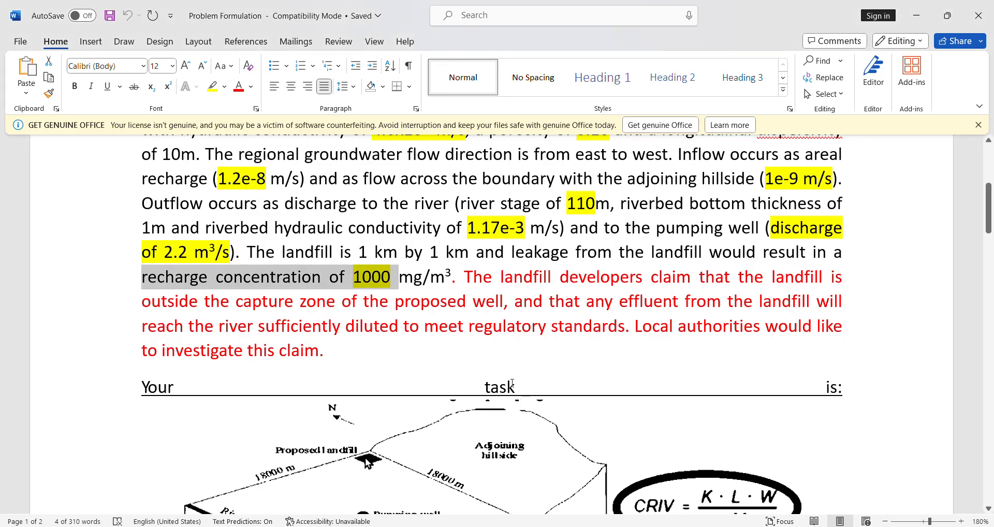
{"action": "scroll", "coordinate": [366, 392], "scroll_direction": "up", "scroll_amount": 5}
{"action": "left_click_drag", "start_coordinate": [356, 364], "coordinate": [446, 366]}
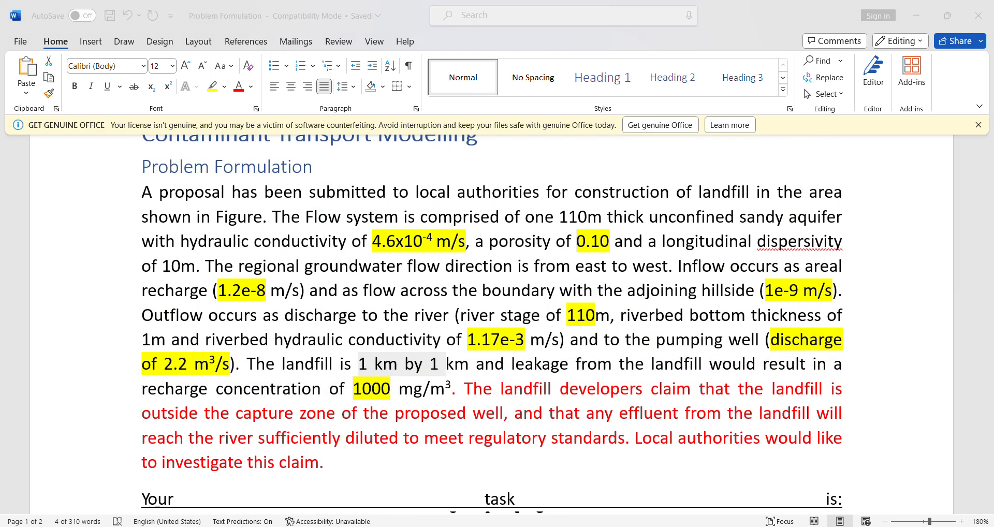
{"action": "left_click", "coordinate": [583, 526]}
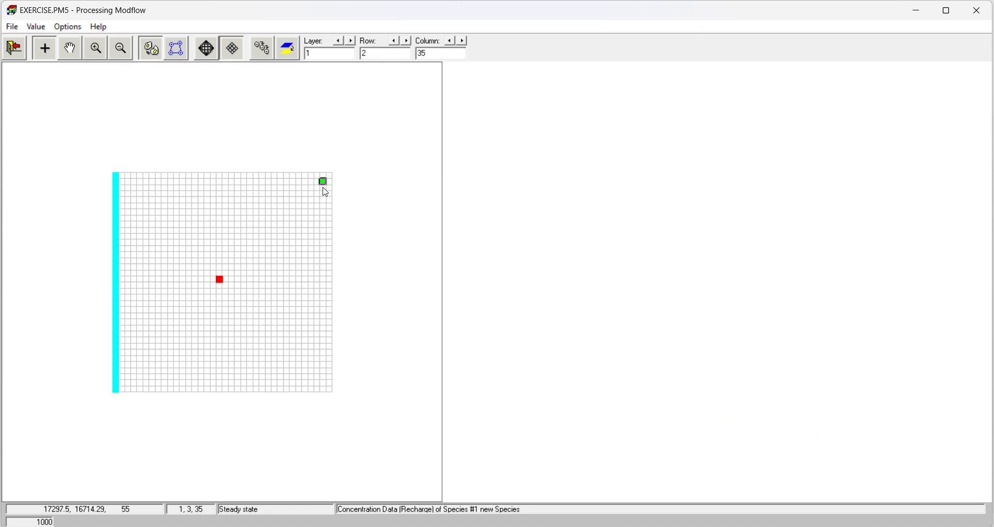
{"action": "key", "text": "Down"}
{"action": "key", "text": "Right"}
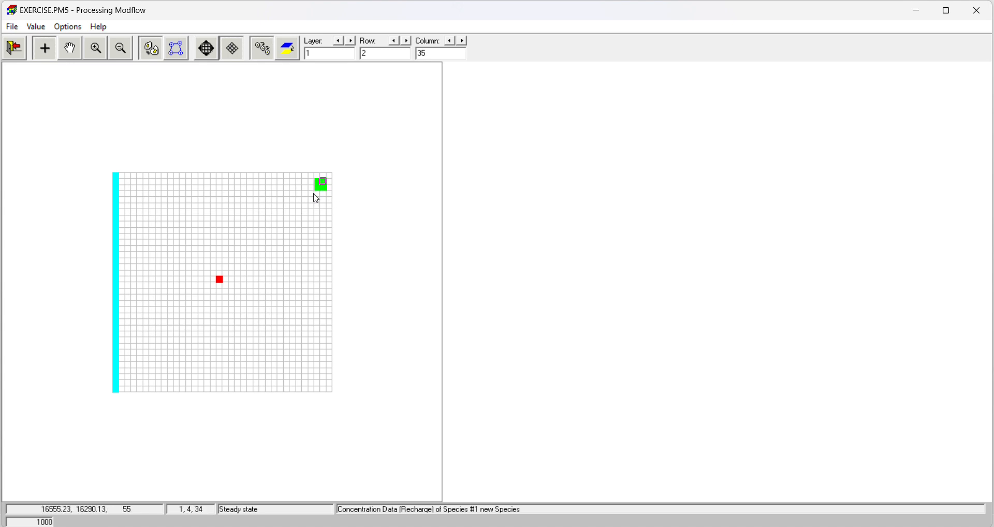
{"action": "left_click", "coordinate": [14, 50]}
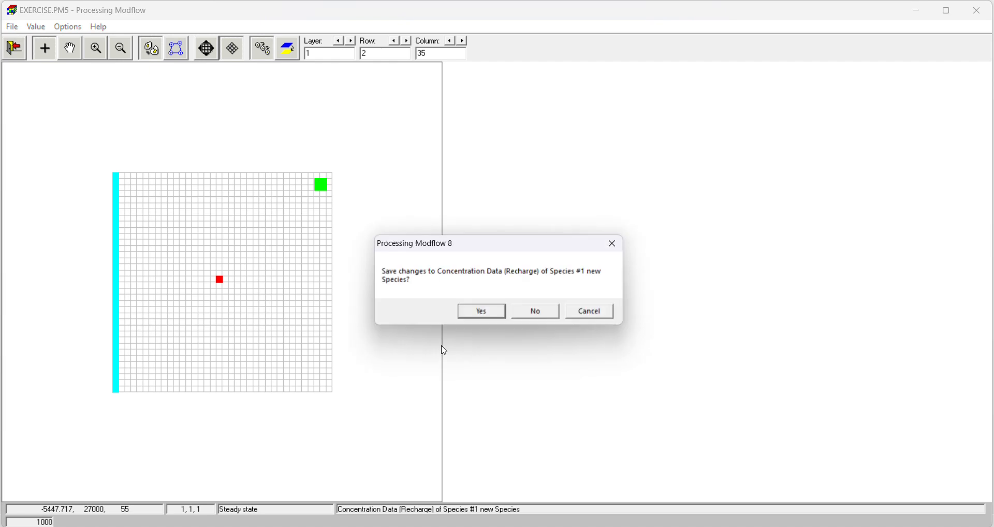
{"action": "left_click", "coordinate": [483, 313]}
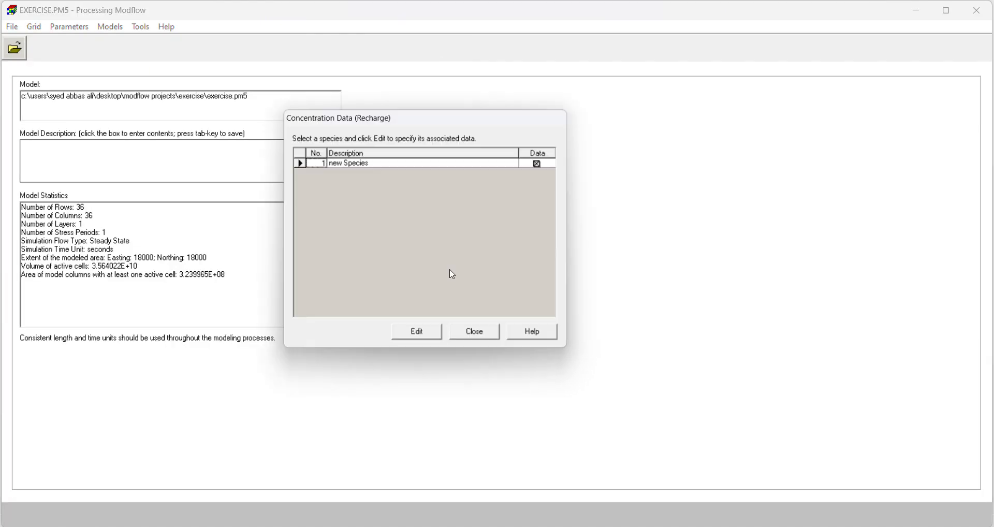
{"action": "left_click", "coordinate": [486, 334]}
Step: Open the transport cell status (ICBUND) grid and leave it with its existing values
{"action": "left_click", "coordinate": [34, 26]}
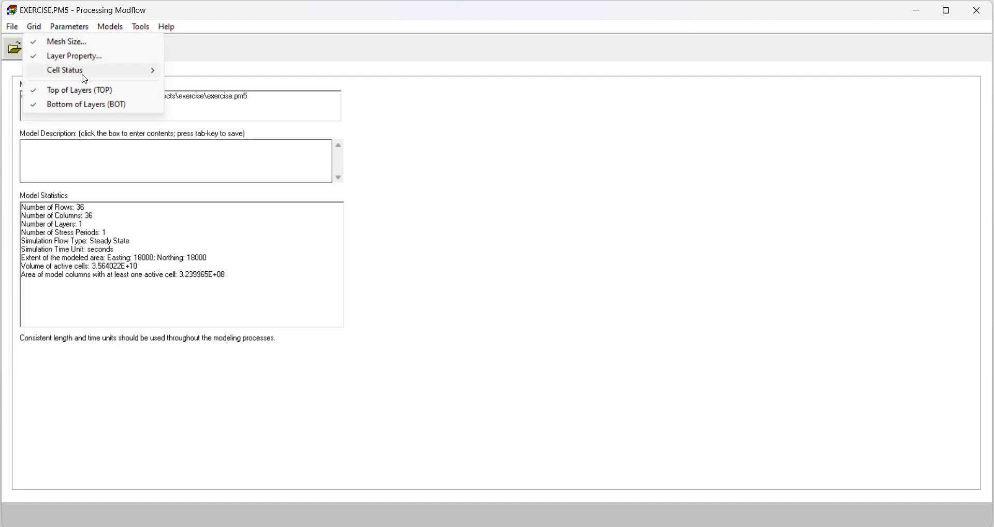
{"action": "mouse_move", "coordinate": [84, 75]}
{"action": "left_click", "coordinate": [218, 92]}
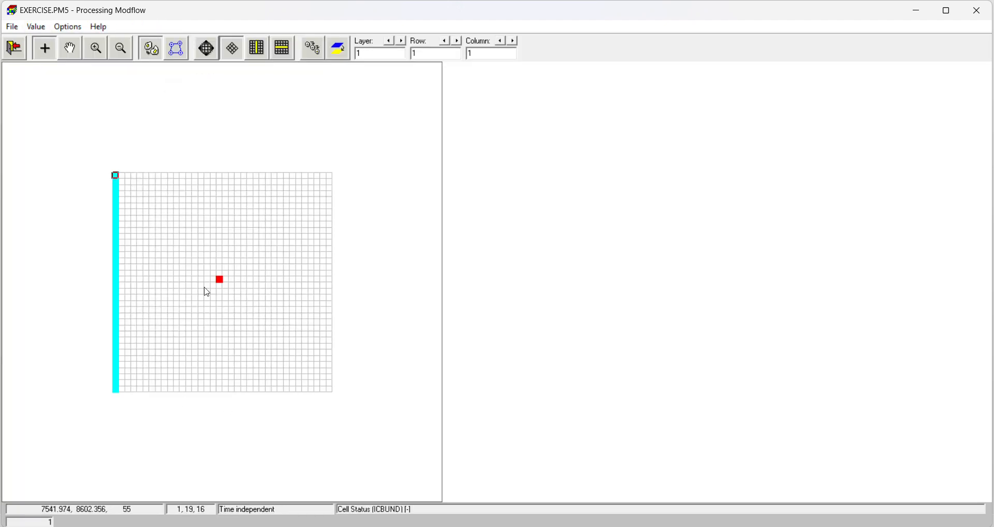
{"action": "left_click", "coordinate": [14, 48]}
{"action": "left_click", "coordinate": [456, 304]}
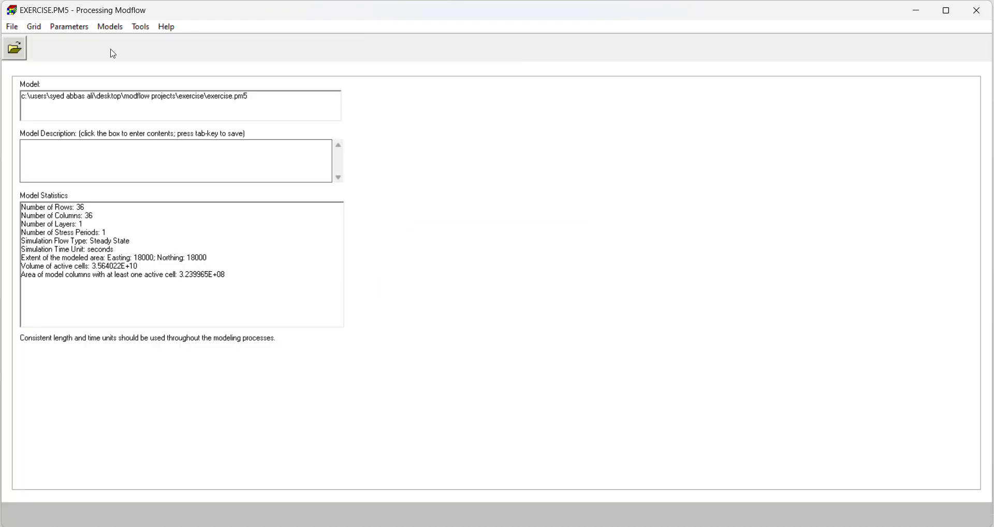
Step: Open the time parameters at the length of period 1, and copy the 200-year duration, 6.3115e9 seconds, from the Word problem document
{"action": "left_click", "coordinate": [111, 27]}
{"action": "mouse_move", "coordinate": [166, 100]}
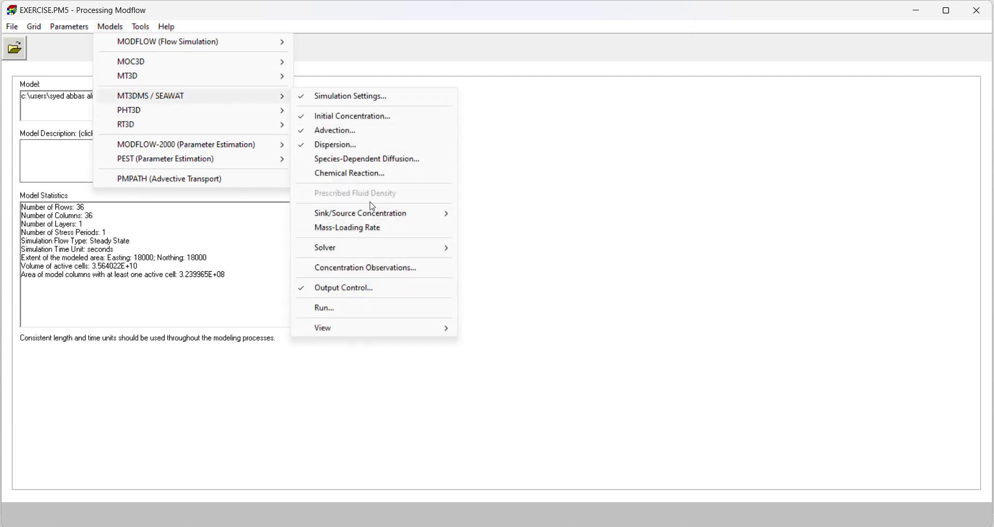
{"action": "mouse_move", "coordinate": [51, 31]}
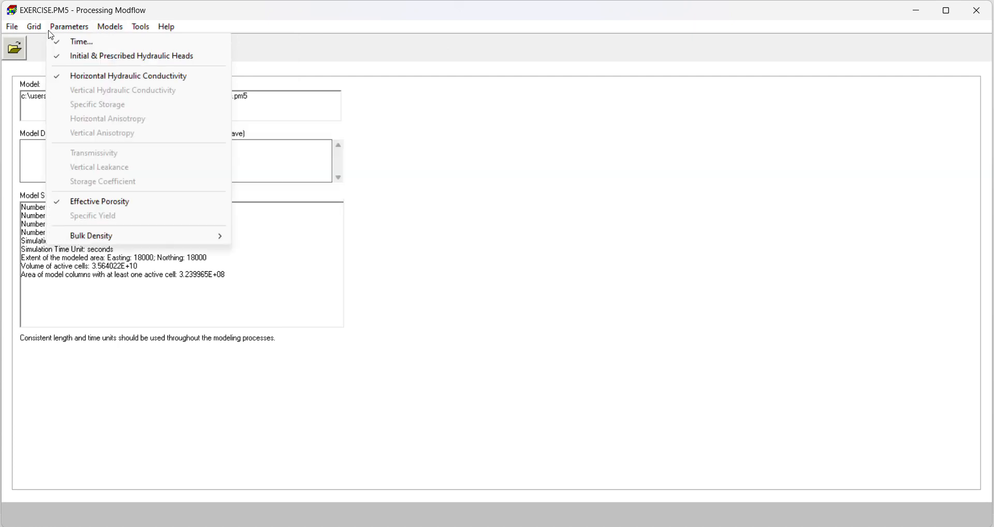
{"action": "left_click", "coordinate": [78, 42]}
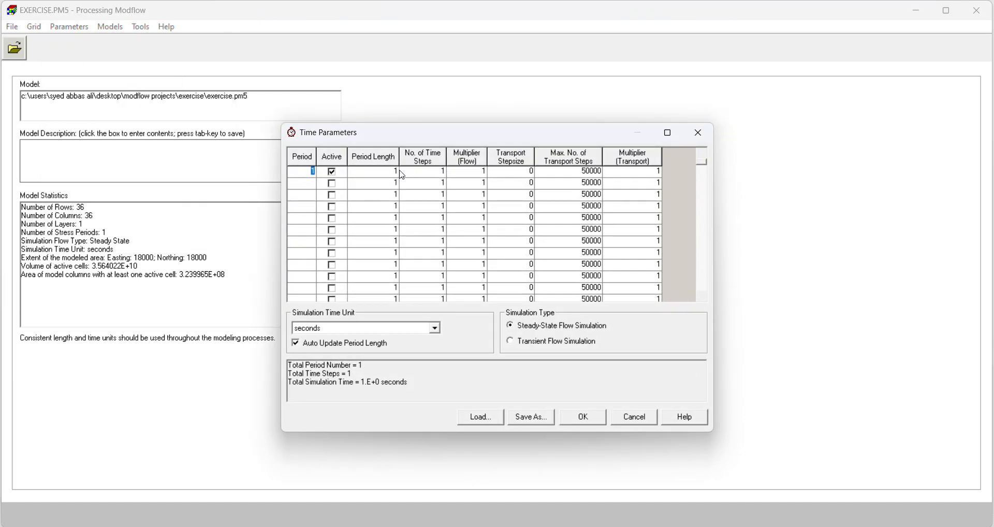
{"action": "left_click", "coordinate": [395, 171]}
{"action": "left_click", "coordinate": [583, 526]}
{"action": "scroll", "coordinate": [154, 397], "scroll_direction": "down", "scroll_amount": 7}
{"action": "scroll", "coordinate": [203, 401], "scroll_direction": "down", "scroll_amount": 3}
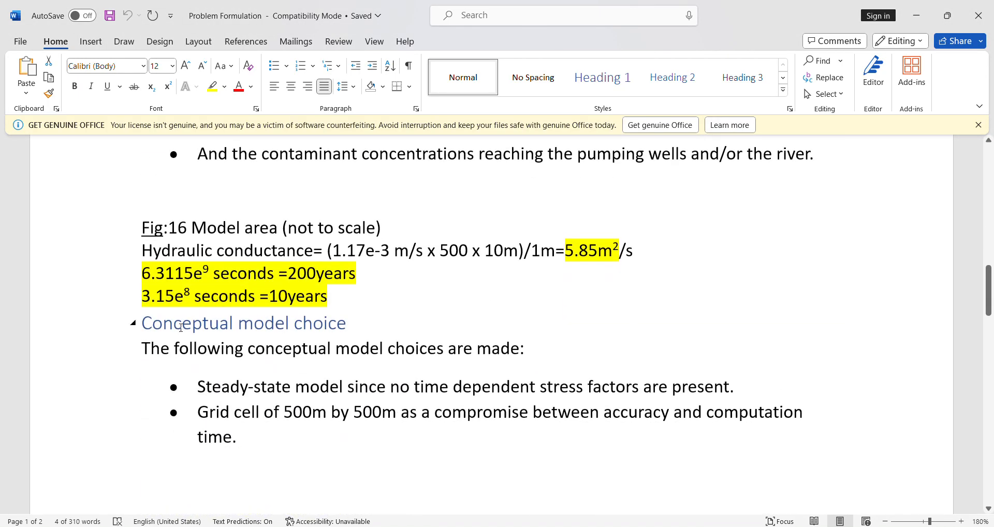
{"action": "double_click", "coordinate": [146, 273]}
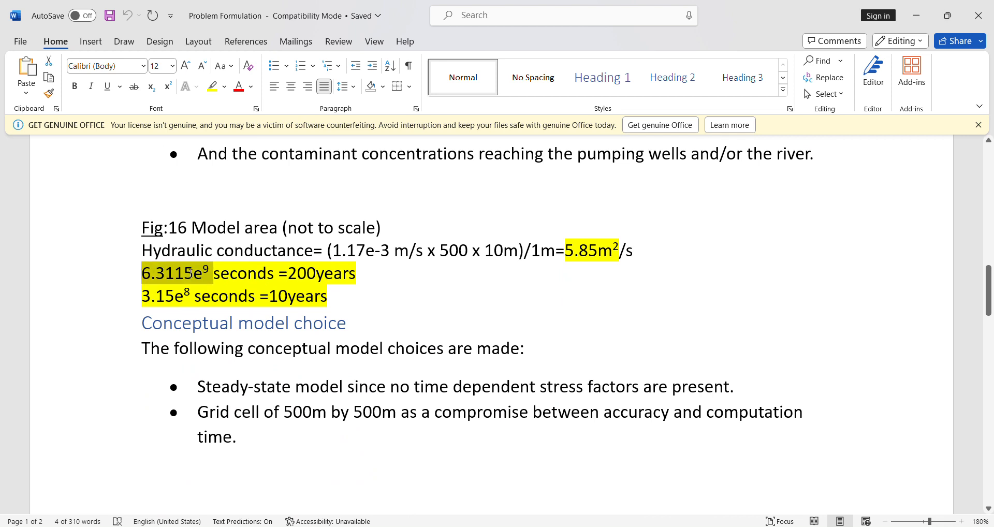
{"action": "right_click", "coordinate": [163, 276]}
{"action": "left_click", "coordinate": [212, 297]}
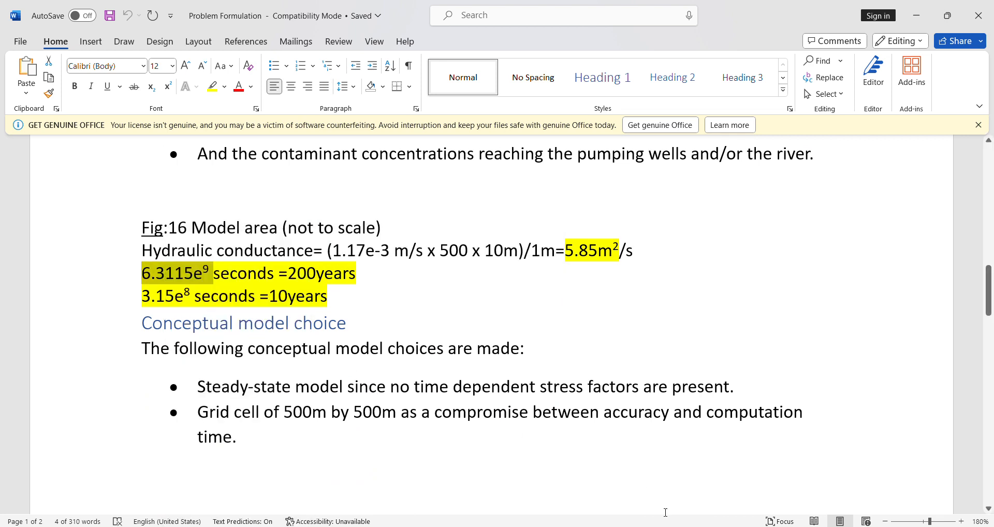
Step: Set the length of stress period 1 to the copied 6.3115e9 seconds and accept the time parameters
{"action": "left_click", "coordinate": [362, 526]}
{"action": "key", "text": "ctrl+v"}
{"action": "left_click", "coordinate": [579, 419]}
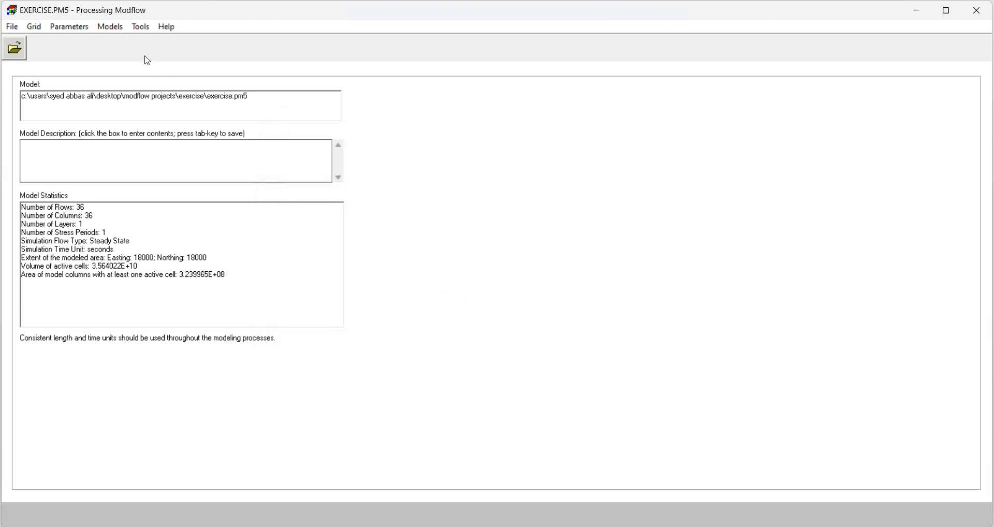
Step: Open the output time range in the MT3DMS output control and clear its interval value
{"action": "left_click", "coordinate": [117, 32]}
{"action": "mouse_move", "coordinate": [178, 96]}
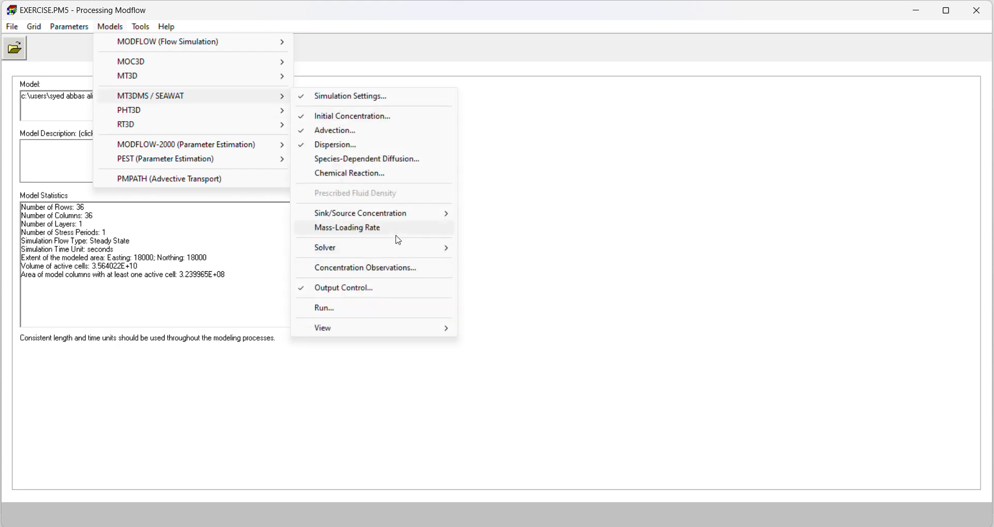
{"action": "left_click", "coordinate": [387, 294]}
{"action": "left_click", "coordinate": [381, 164]}
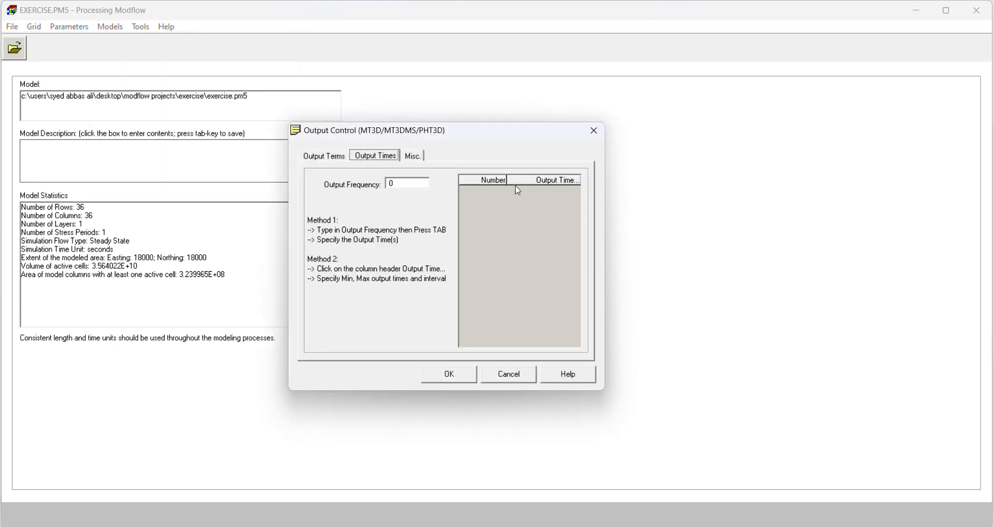
{"action": "left_click", "coordinate": [546, 181]}
{"action": "left_click_drag", "start_coordinate": [470, 242], "coordinate": [404, 240]}
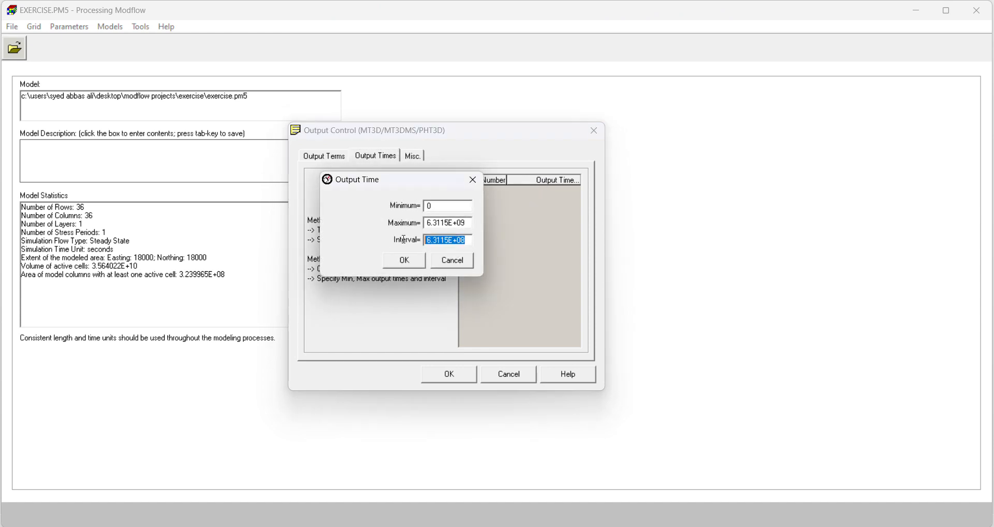
{"action": "key", "text": "BackSpace"}
Step: Copy the 10-year duration from the Word document and generate the output times with an interval of 3.15e8 seconds
{"action": "key", "text": "alt+Tab"}
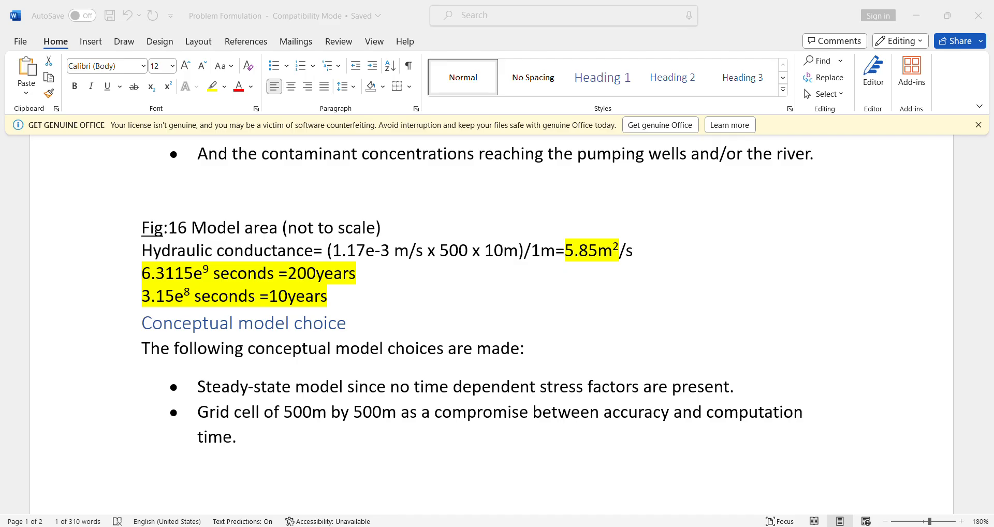
{"action": "left_click_drag", "start_coordinate": [189, 291], "coordinate": [142, 295]}
{"action": "key", "text": "ctrl+c"}
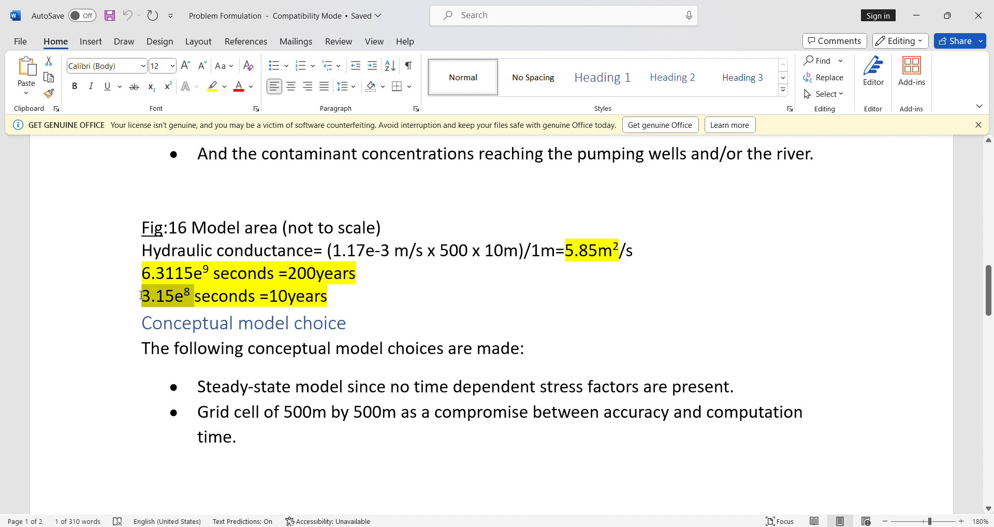
{"action": "right_click", "coordinate": [158, 296]}
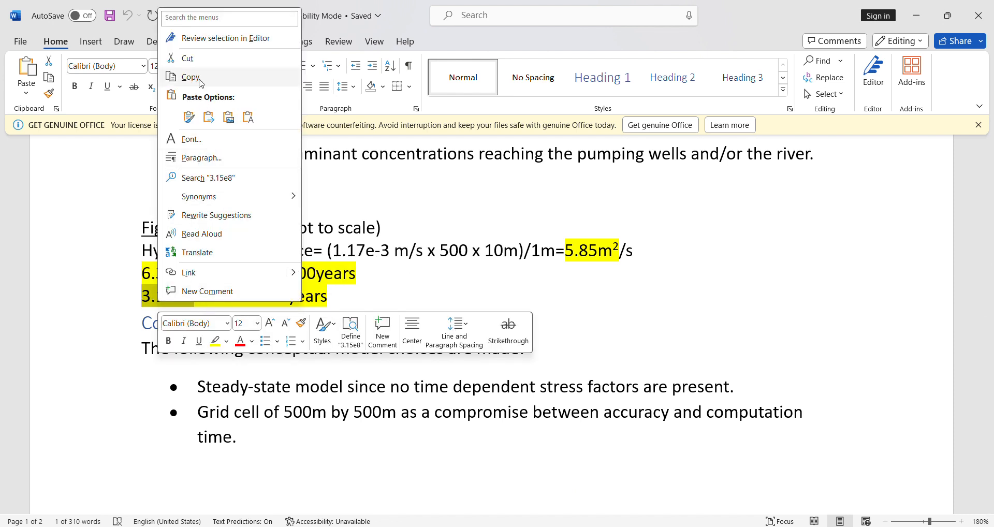
{"action": "left_click", "coordinate": [174, 77]}
{"action": "left_click", "coordinate": [583, 525]}
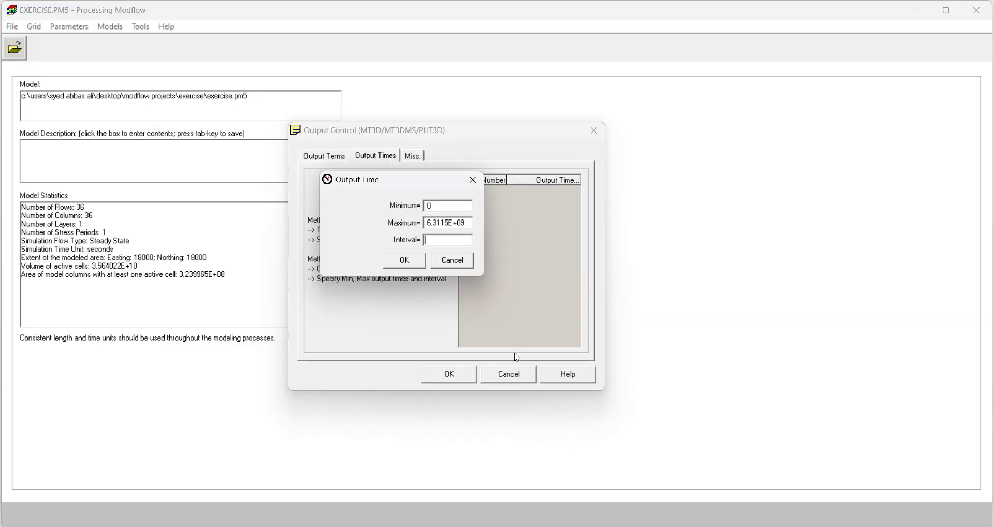
{"action": "key", "text": "ctrl+v"}
{"action": "left_click", "coordinate": [413, 260]}
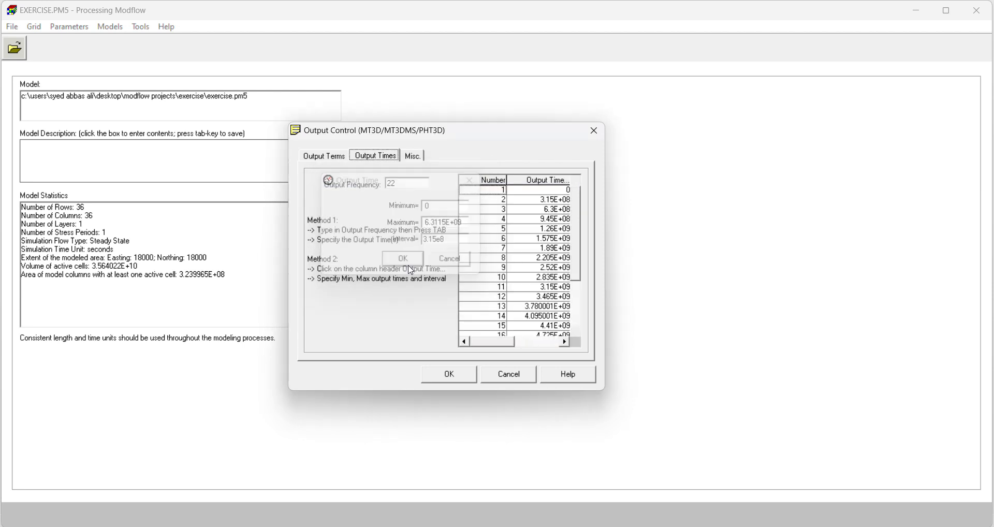
Step: Review the generated output times and the output terms, and accept the MT3DMS output control settings
{"action": "scroll", "coordinate": [510, 290], "scroll_direction": "down", "scroll_amount": 3}
{"action": "scroll", "coordinate": [513, 282], "scroll_direction": "up", "scroll_amount": 3}
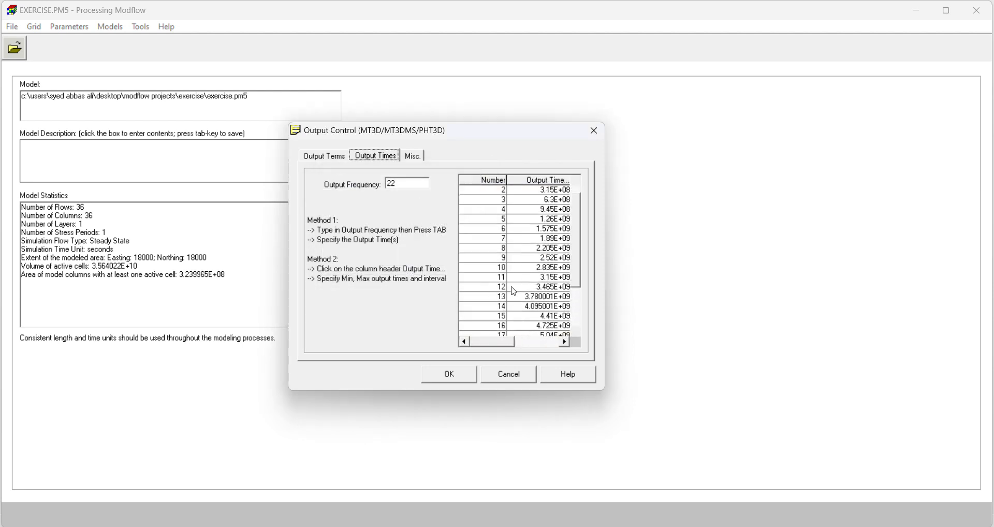
{"action": "double_click", "coordinate": [389, 185]}
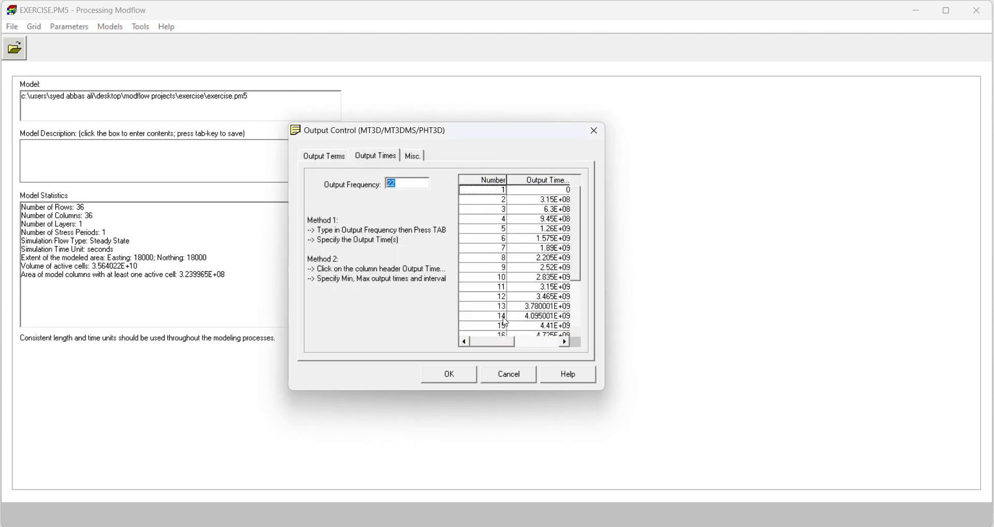
{"action": "left_click", "coordinate": [406, 156]}
{"action": "left_click", "coordinate": [375, 155]}
{"action": "left_click", "coordinate": [323, 155]}
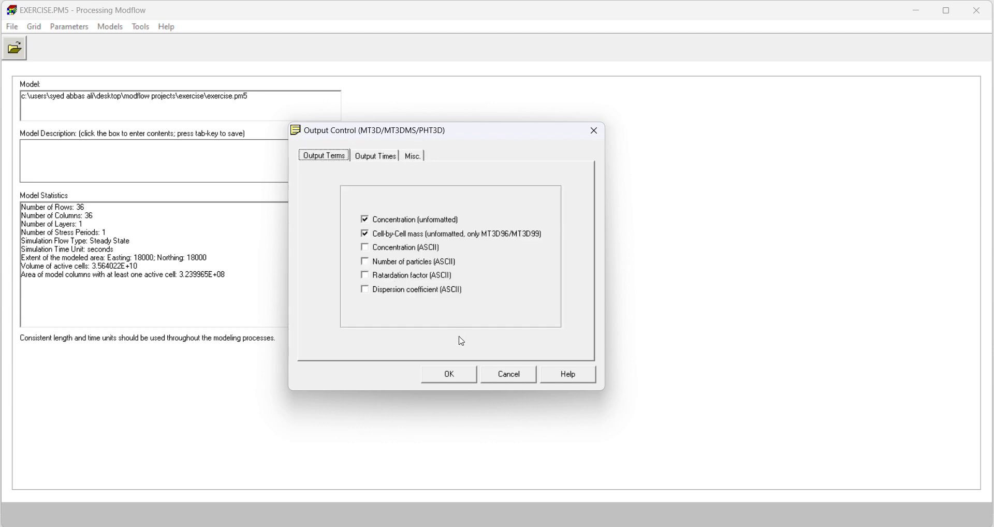
{"action": "left_click", "coordinate": [449, 374]}
Step: Run the MT3DMS simulation with all listed packages generated, and close the console window once the run is complete
{"action": "left_click", "coordinate": [110, 27]}
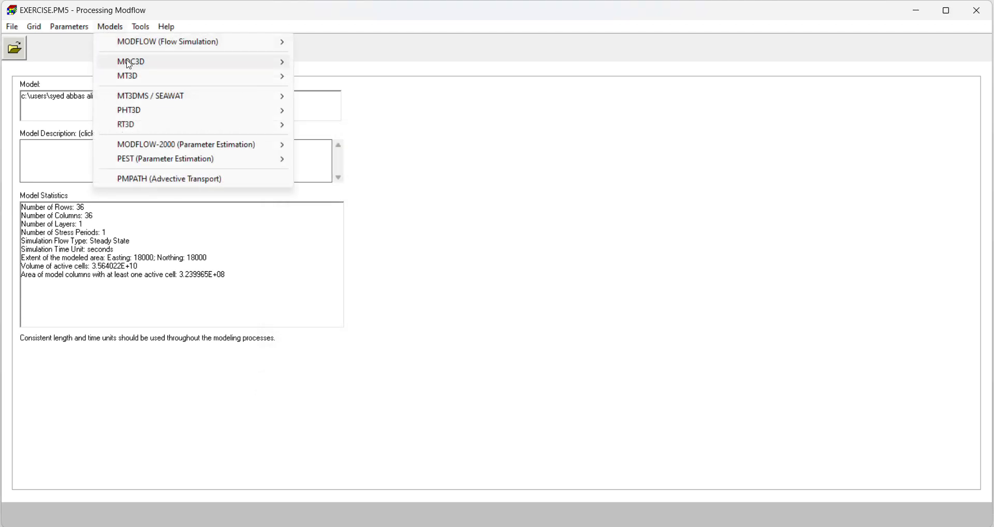
{"action": "mouse_move", "coordinate": [186, 100]}
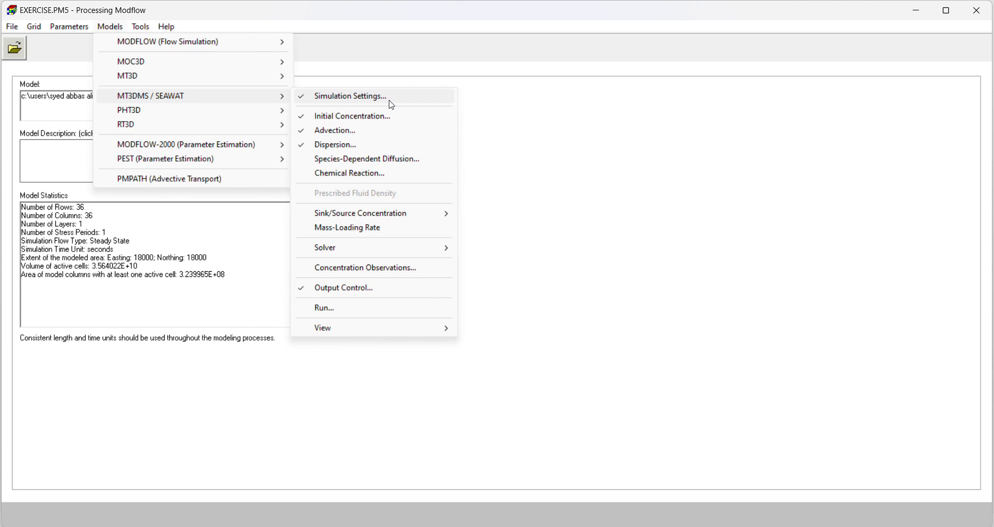
{"action": "left_click", "coordinate": [378, 311]}
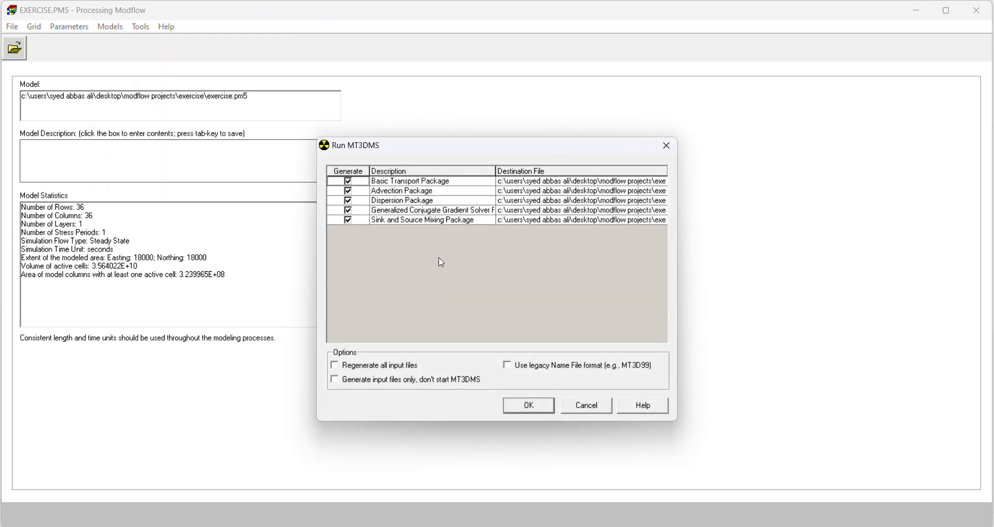
{"action": "left_click", "coordinate": [528, 406]}
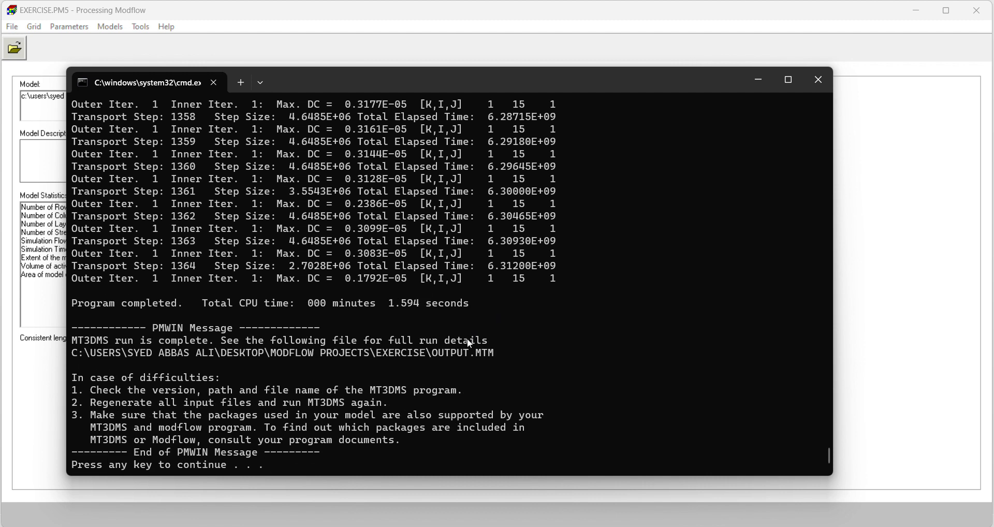
{"action": "left_click", "coordinate": [819, 82]}
Step: Display the MT3DMS solute concentration of species 1 in 2D visualization at simulation time 6.312E+09
{"action": "left_click", "coordinate": [139, 28]}
{"action": "left_click", "coordinate": [179, 90]}
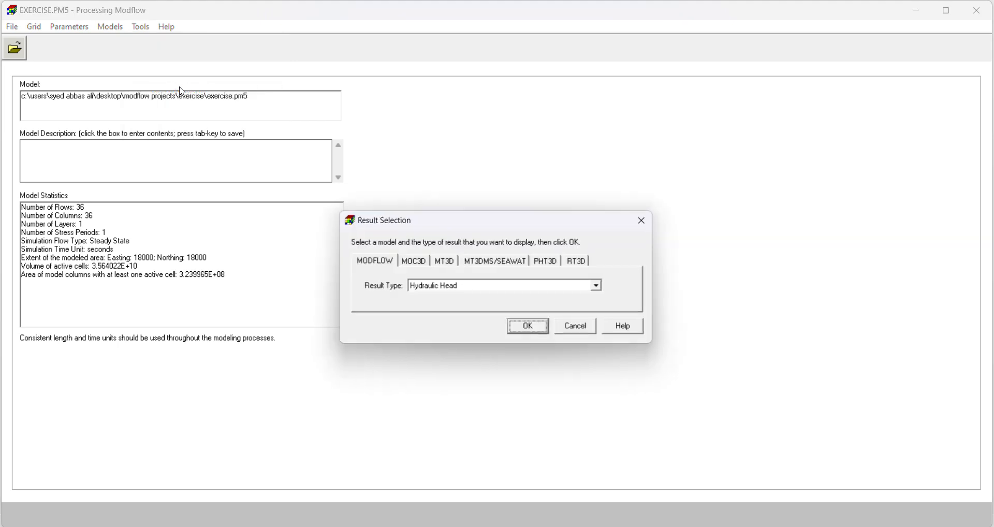
{"action": "left_click", "coordinate": [485, 263]}
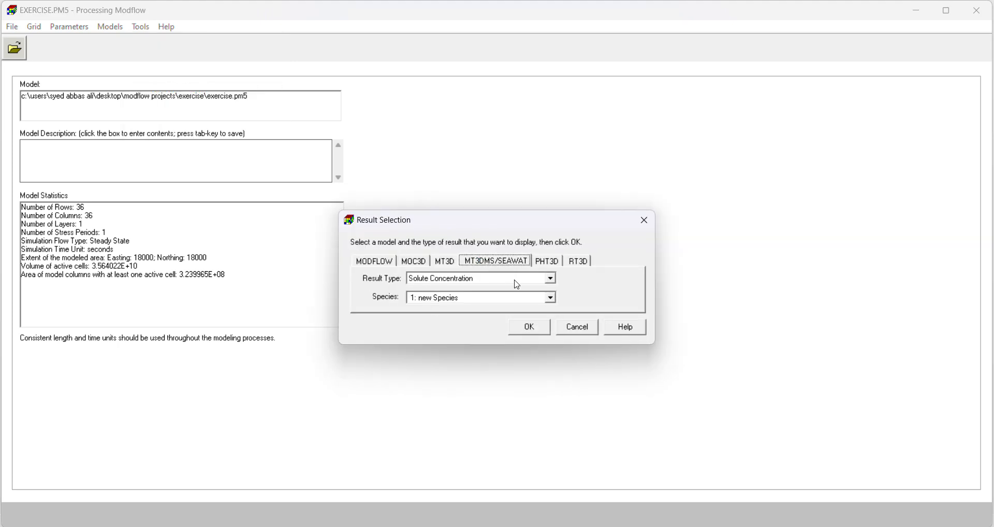
{"action": "left_click", "coordinate": [540, 332]}
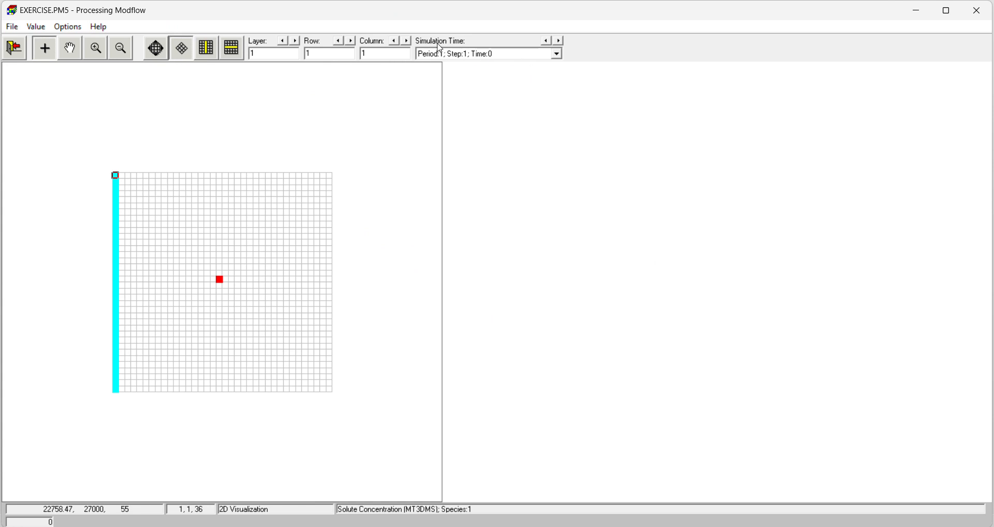
{"action": "left_click", "coordinate": [556, 54]}
{"action": "left_click_drag", "start_coordinate": [559, 86], "coordinate": [559, 110]}
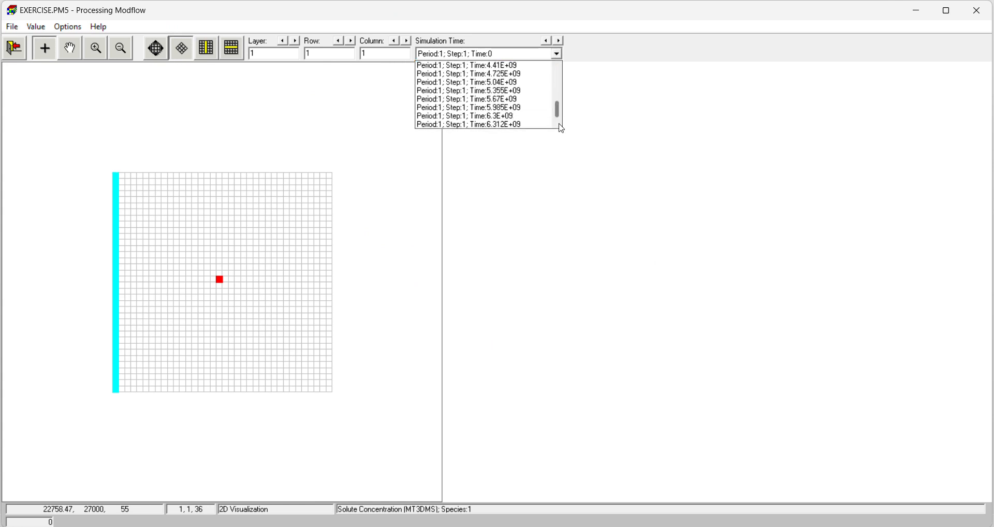
{"action": "left_click", "coordinate": [511, 126]}
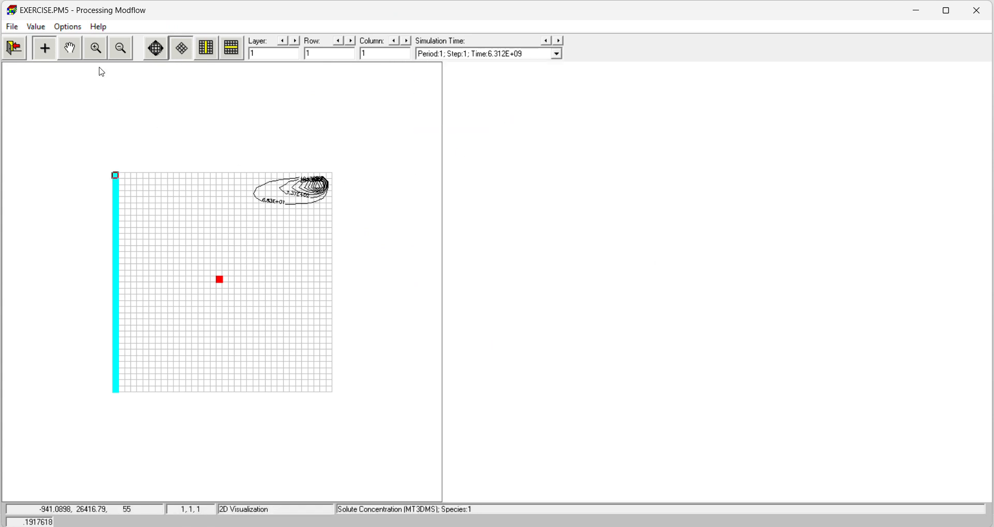
Step: Open the contour settings of the solute concentration and set the contour level interval to 5
{"action": "left_click", "coordinate": [67, 26]}
{"action": "left_click", "coordinate": [155, 56]}
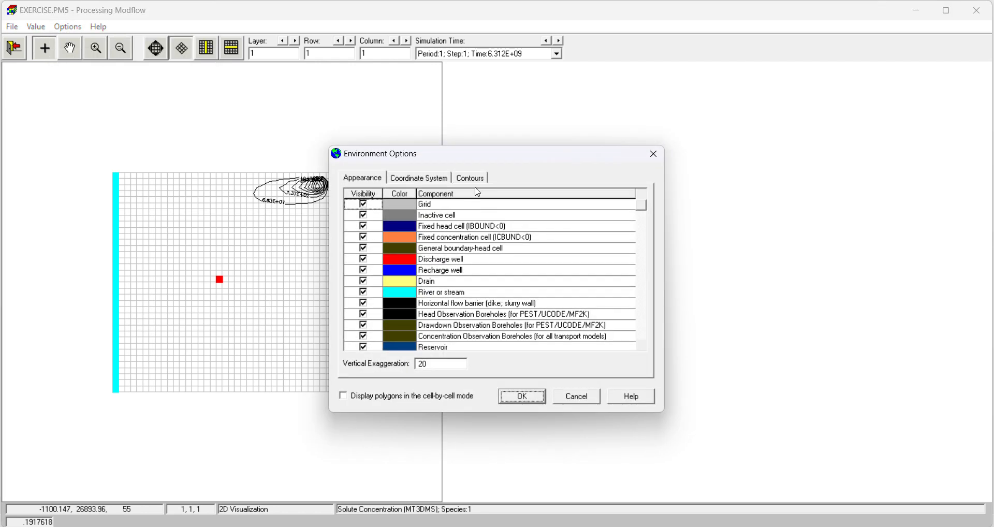
{"action": "left_click", "coordinate": [469, 177]}
{"action": "left_click", "coordinate": [386, 239]}
{"action": "double_click", "coordinate": [501, 252]}
{"action": "type", "text": "5"}
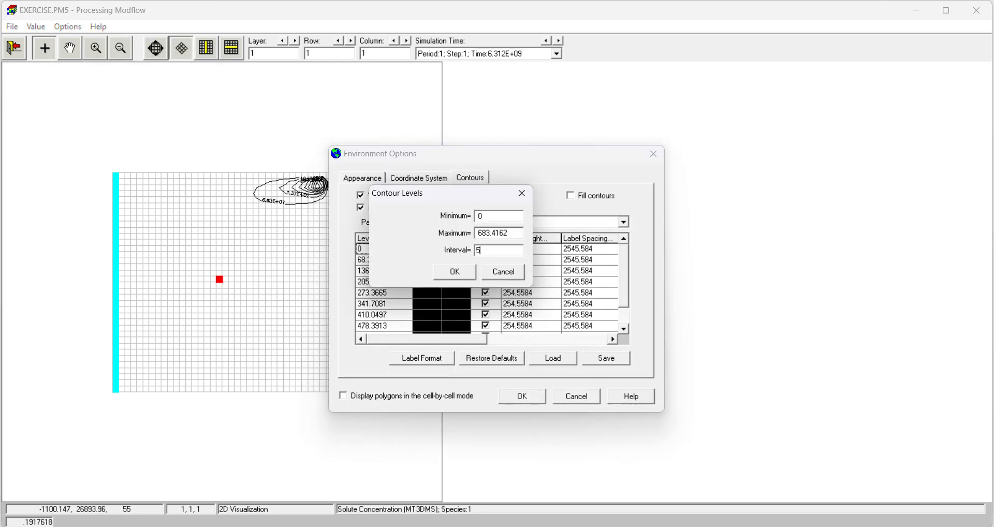
{"action": "left_click", "coordinate": [468, 275]}
Step: Set the minimum color of the contour line color spectrum to red
{"action": "left_click", "coordinate": [433, 243]}
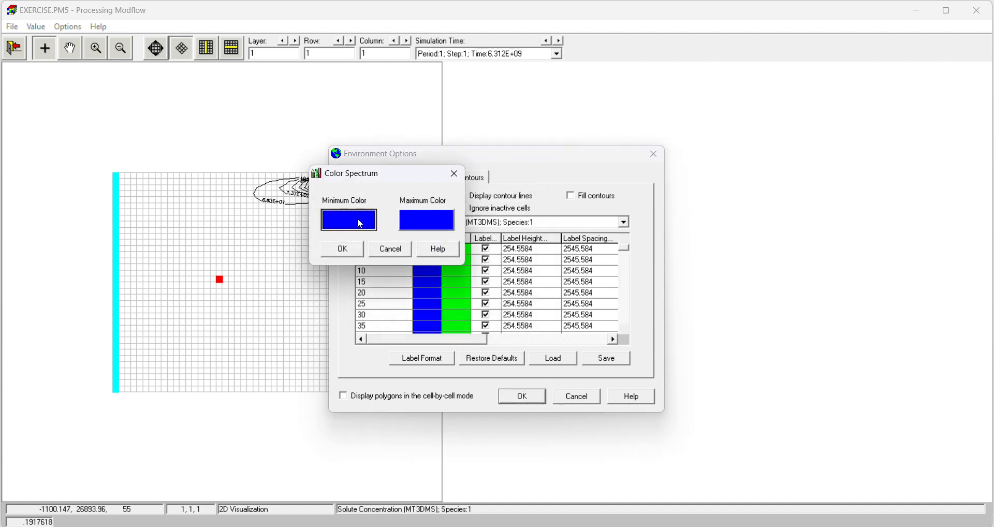
{"action": "left_click", "coordinate": [339, 220]}
{"action": "left_click", "coordinate": [15, 54]}
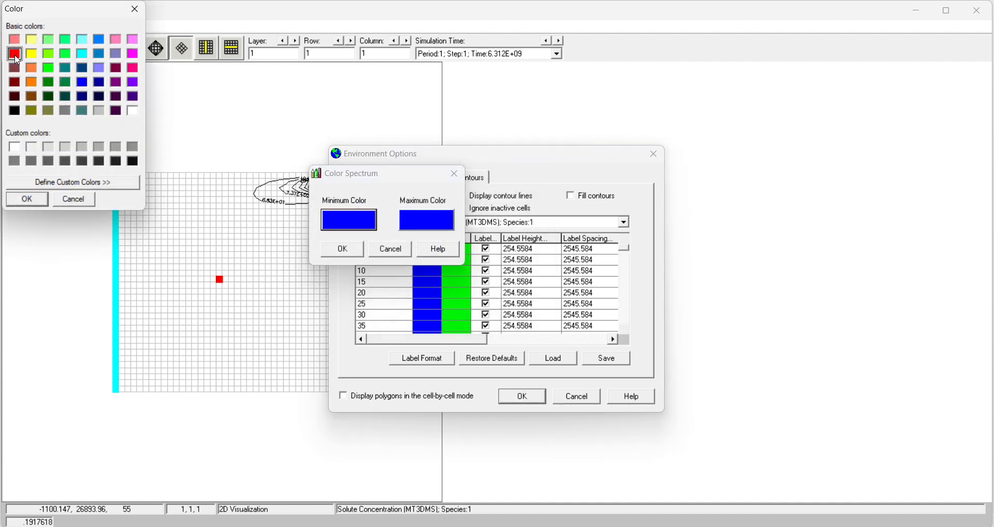
{"action": "left_click", "coordinate": [46, 200]}
{"action": "left_click", "coordinate": [342, 249]}
Step: Set the contour label format to fixed with 2 decimal digits and apply the environment options
{"action": "left_click", "coordinate": [434, 359]}
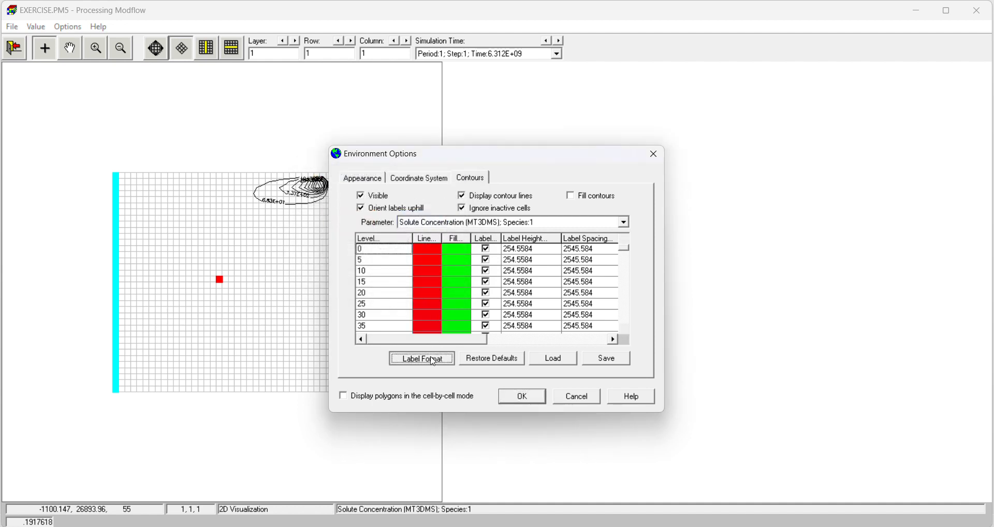
{"action": "left_click", "coordinate": [344, 197]}
{"action": "left_click", "coordinate": [393, 265]}
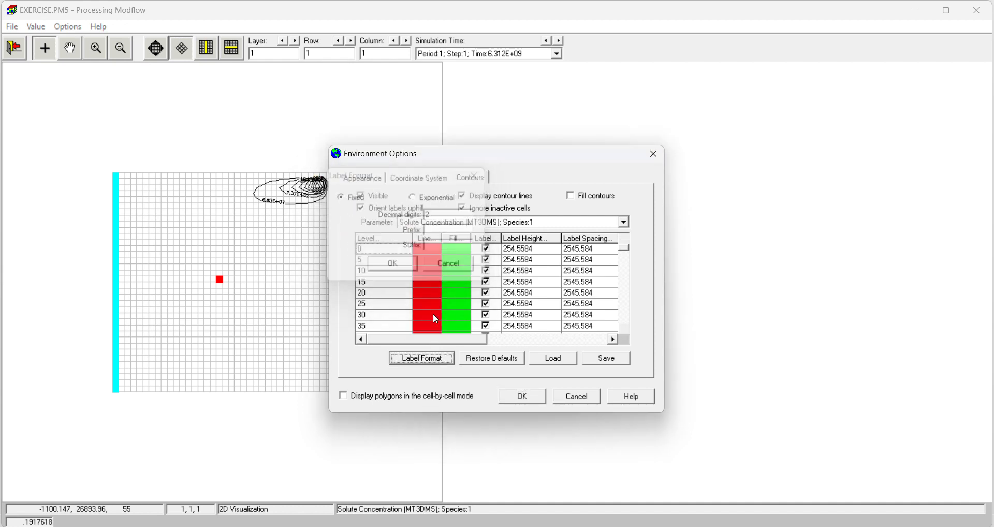
{"action": "left_click", "coordinate": [530, 399]}
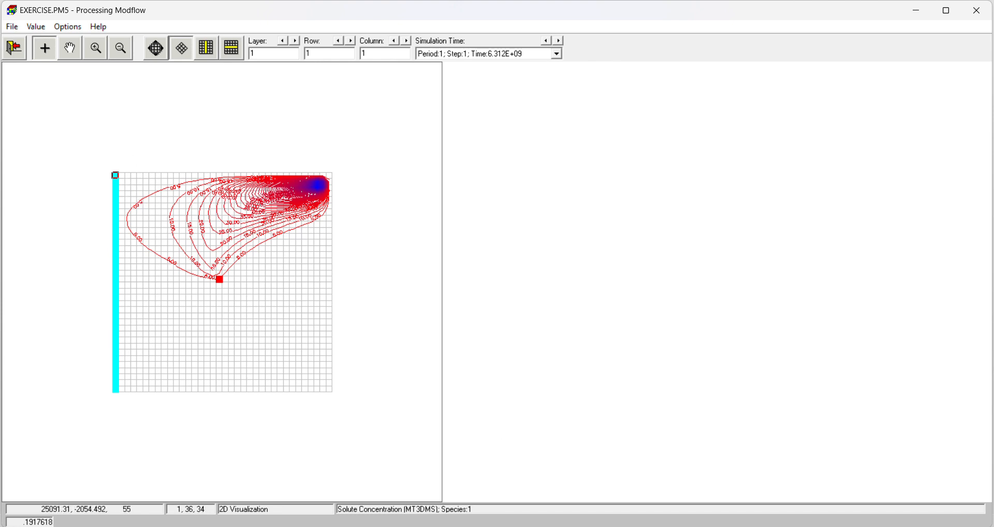
Step: Start an animation of the concentration results and create a folder named Animation inside the exercise project folder for its frame files
{"action": "mouse_move", "coordinate": [584, 526]}
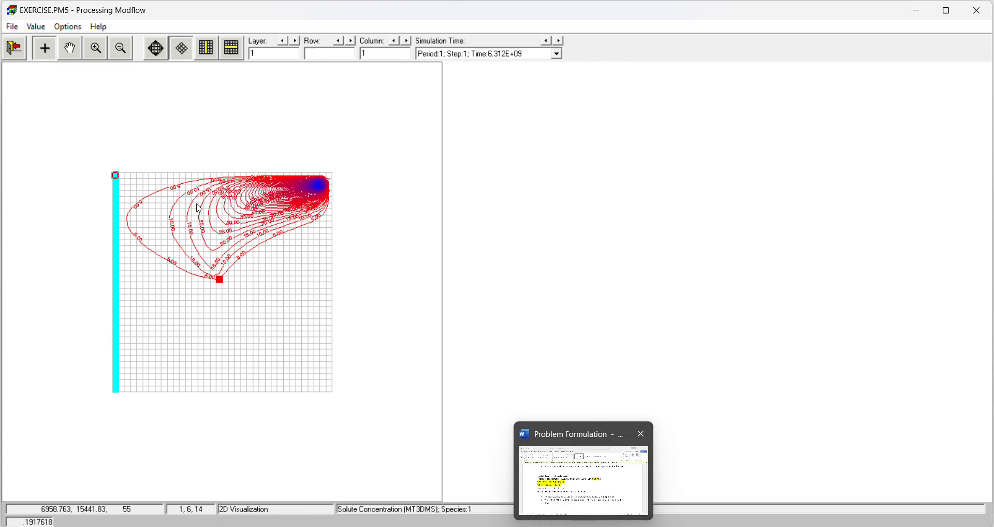
{"action": "left_click", "coordinate": [12, 27]}
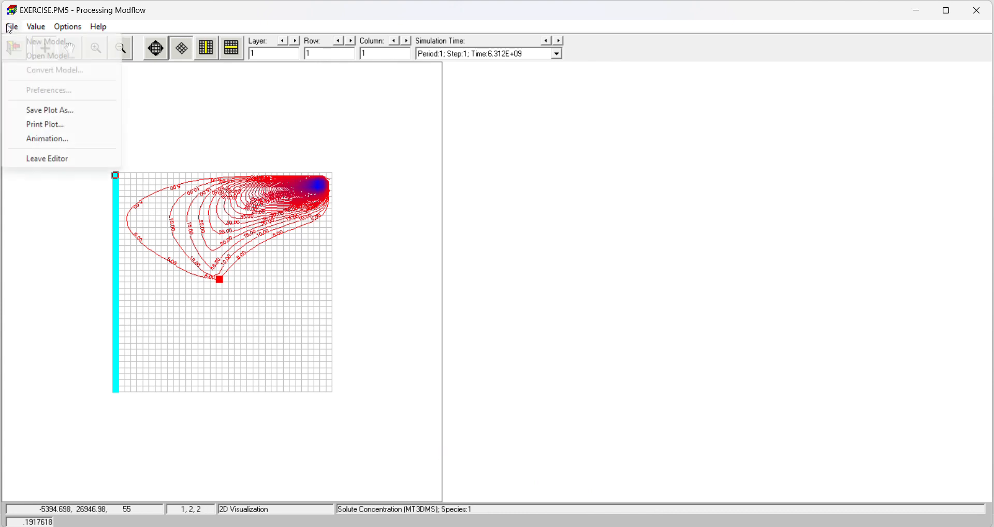
{"action": "left_click", "coordinate": [56, 139]}
{"action": "left_click", "coordinate": [372, 273]}
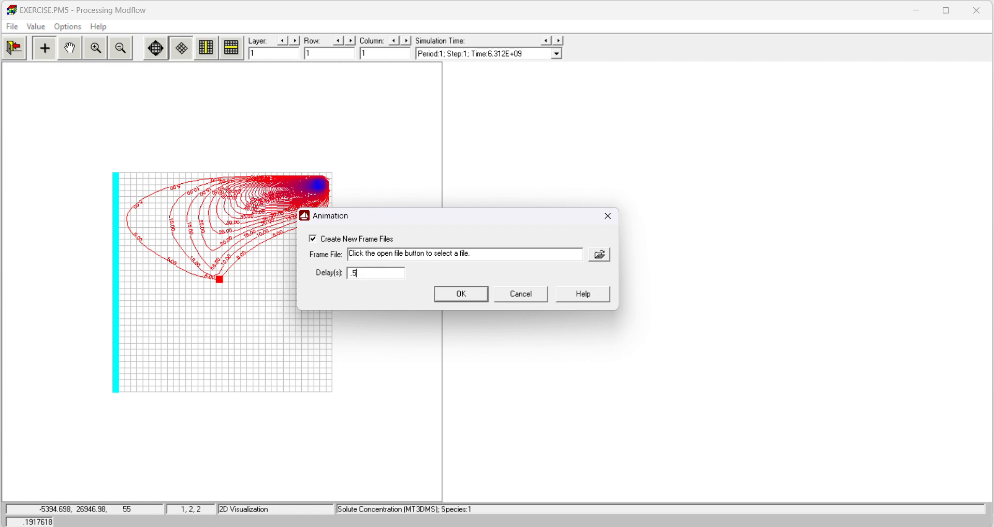
{"action": "left_click", "coordinate": [600, 254]}
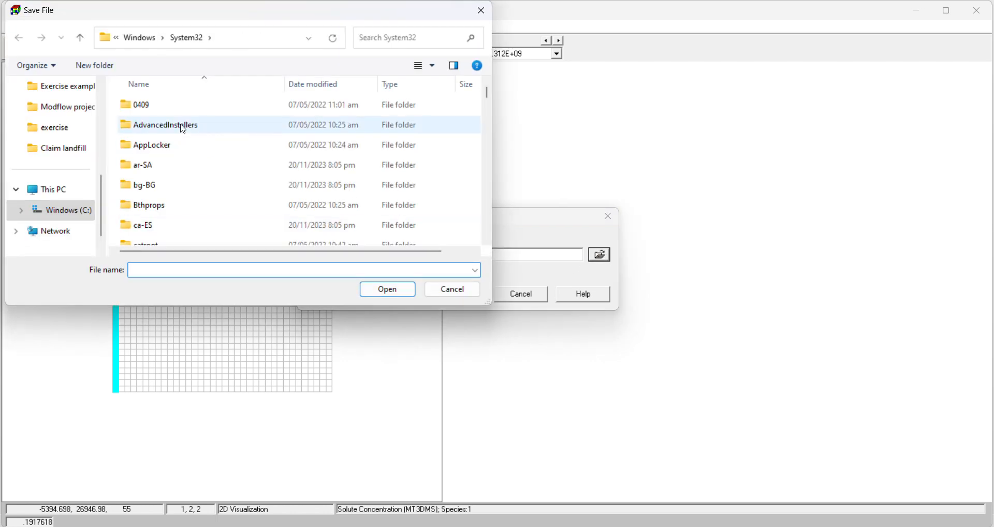
{"action": "left_click", "coordinate": [65, 106]}
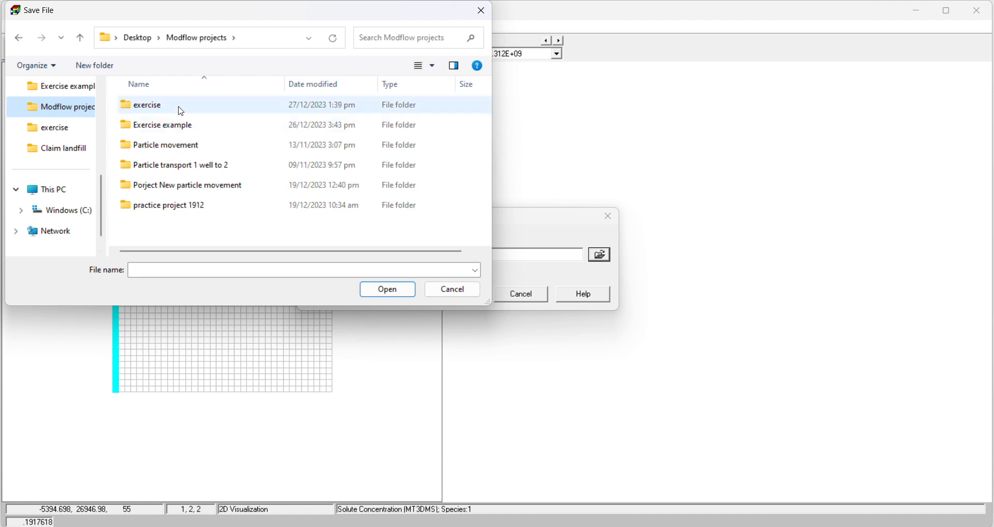
{"action": "double_click", "coordinate": [178, 106]}
{"action": "right_click", "coordinate": [463, 202]}
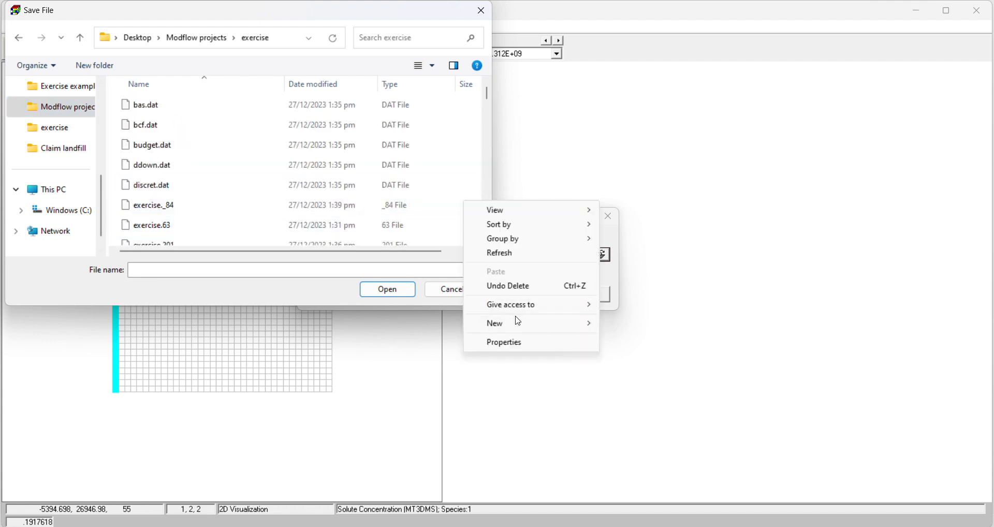
{"action": "left_click", "coordinate": [628, 324]}
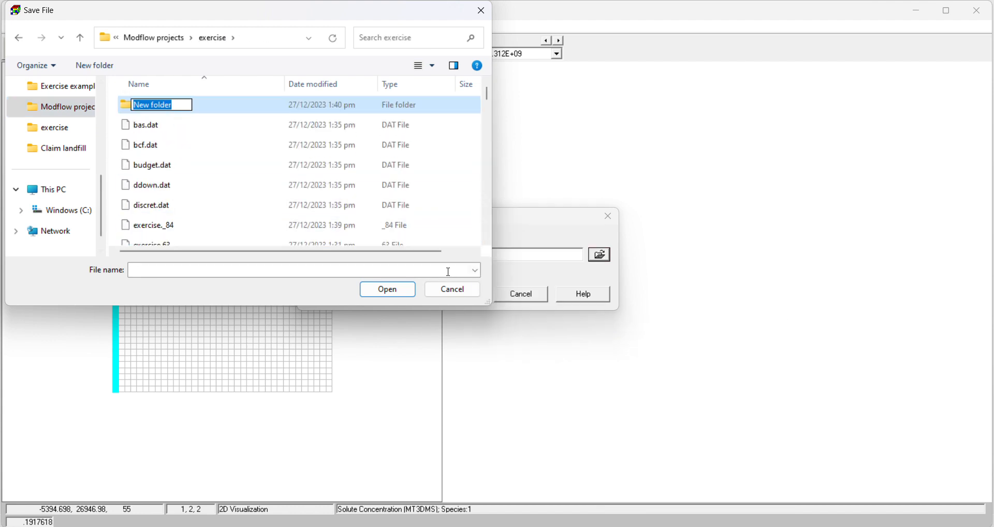
{"action": "type", "text": "Animation"}
{"action": "left_click", "coordinate": [233, 164]}
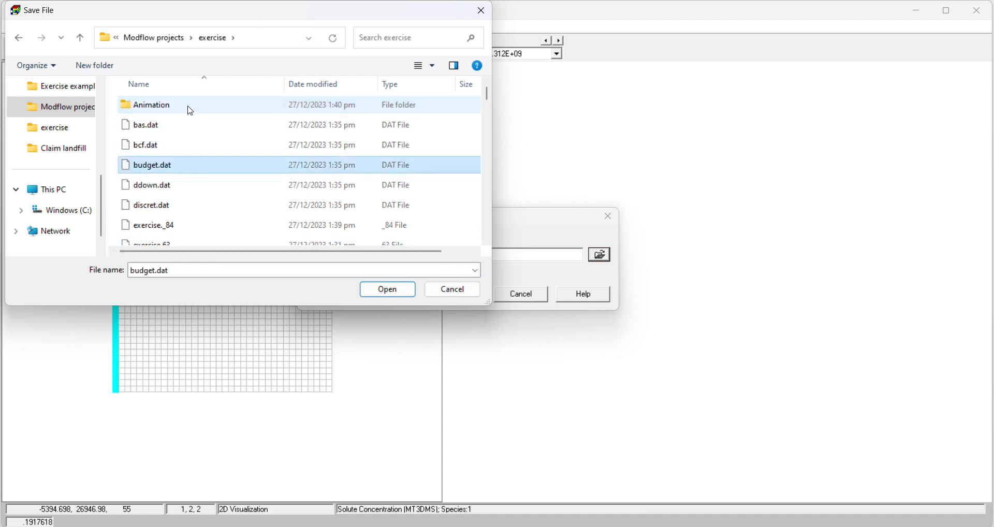
Step: Name the frame file animate in the Animation folder, and generate and play the animation
{"action": "double_click", "coordinate": [191, 110]}
{"action": "double_click", "coordinate": [323, 270]}
{"action": "type", "text": "animate"}
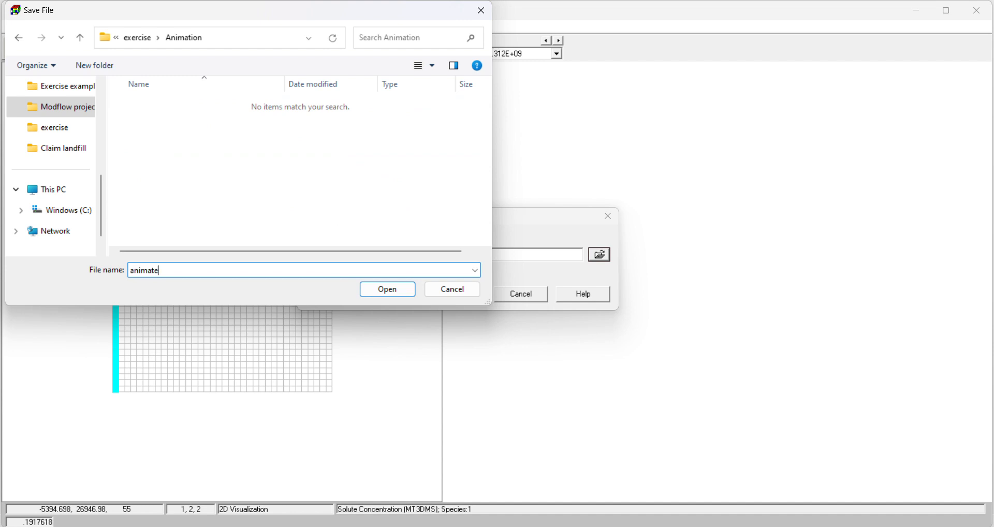
{"action": "left_click", "coordinate": [394, 288]}
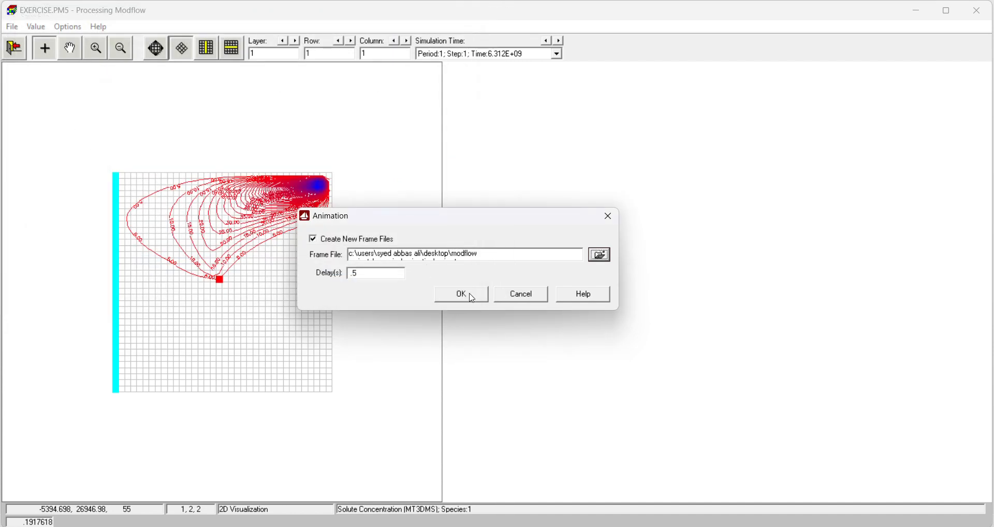
{"action": "left_click", "coordinate": [461, 295]}
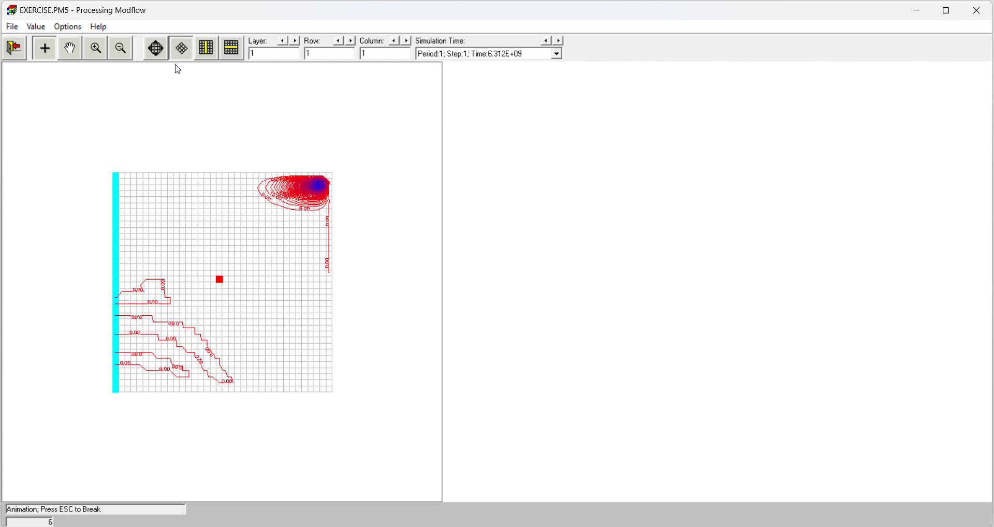
Step: Display the model grid enlarged to fill the view, and start another animation with its frame file location in the exercise project's Animation folder
{"action": "left_click", "coordinate": [155, 54]}
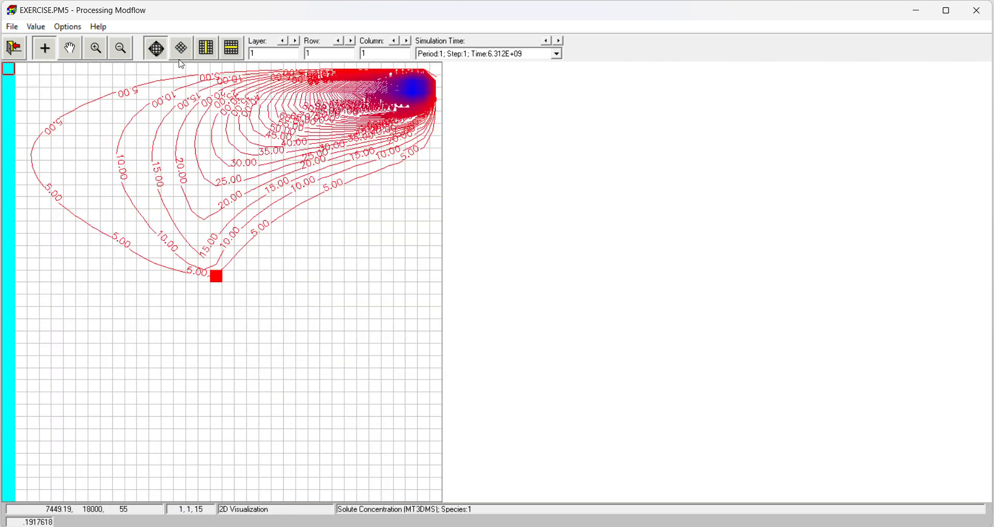
{"action": "left_click", "coordinate": [12, 27]}
{"action": "left_click", "coordinate": [65, 140]}
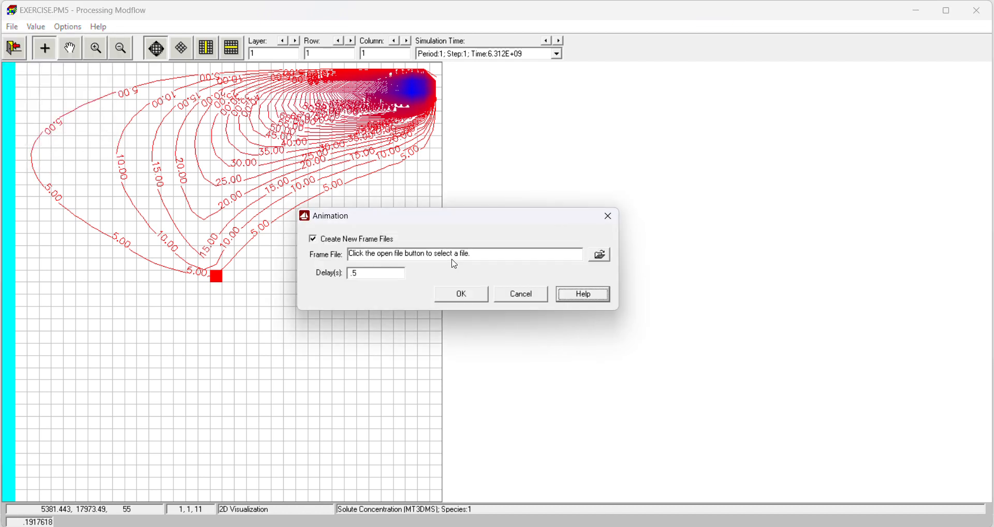
{"action": "left_click", "coordinate": [594, 258]}
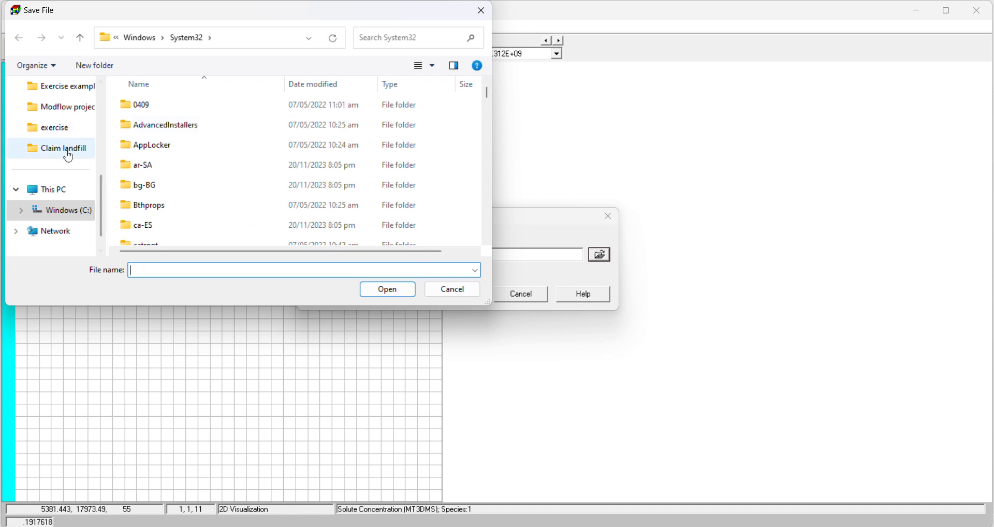
{"action": "left_click", "coordinate": [61, 106]}
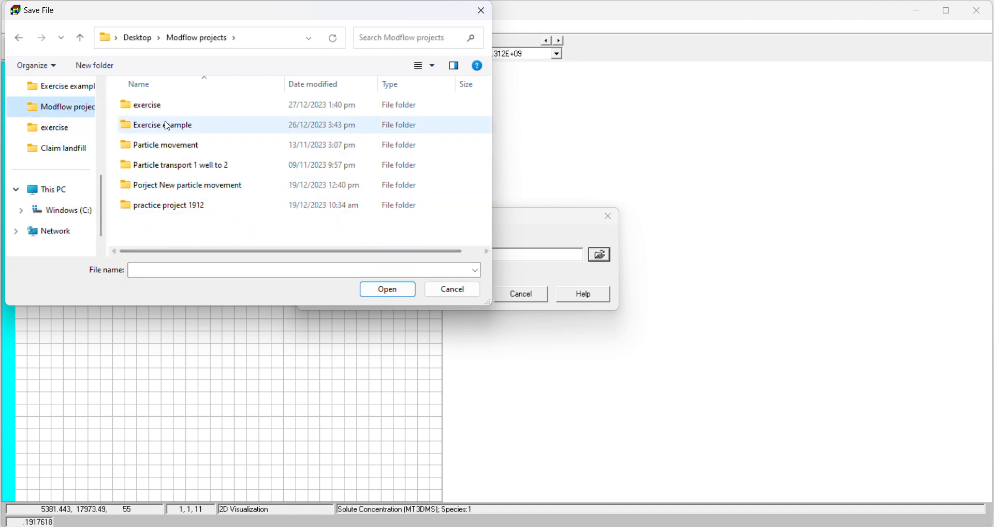
{"action": "double_click", "coordinate": [160, 105]}
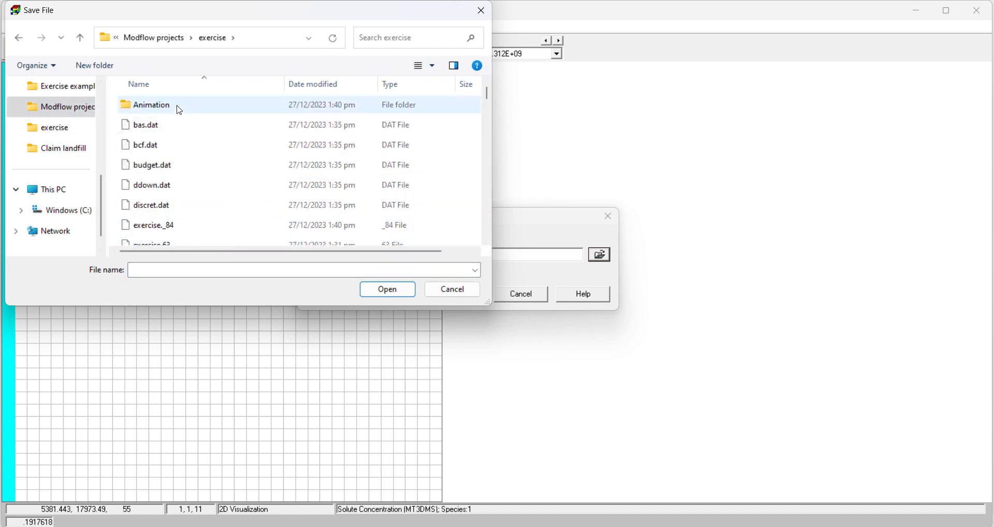
{"action": "double_click", "coordinate": [179, 107]}
Step: Name the new frame file animate2, and generate and play the animation with new frame files
{"action": "left_click", "coordinate": [200, 274]}
{"action": "type", "text": "animate"}
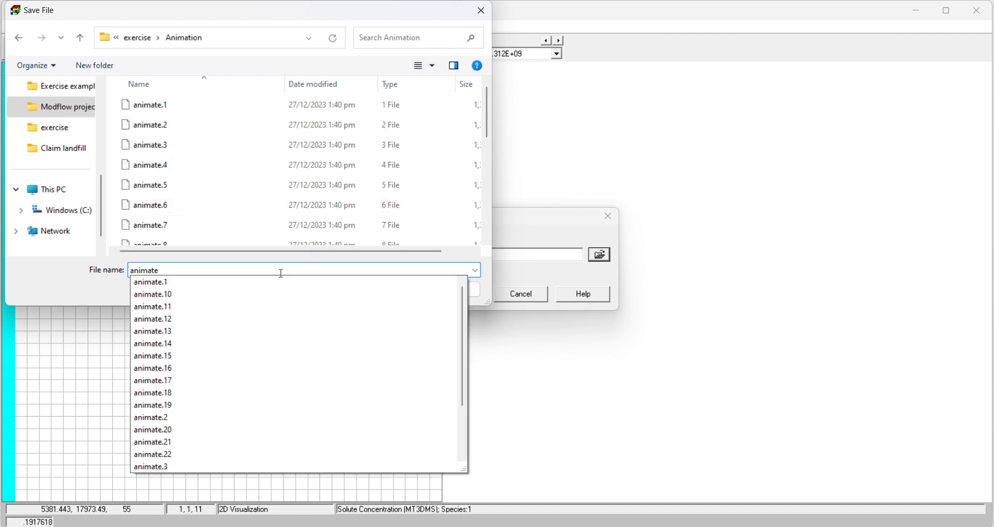
{"action": "type", "text": "2"}
{"action": "left_click", "coordinate": [395, 291]}
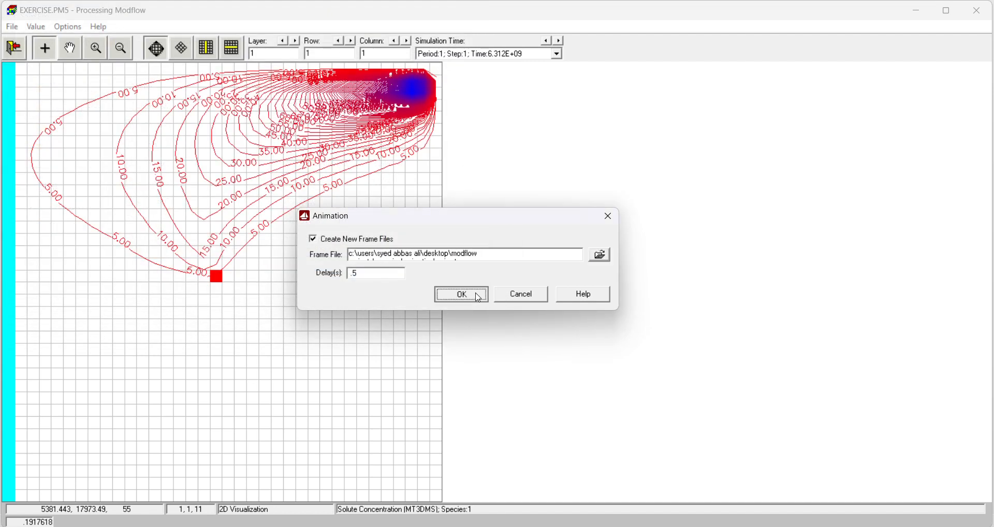
{"action": "left_click", "coordinate": [477, 294]}
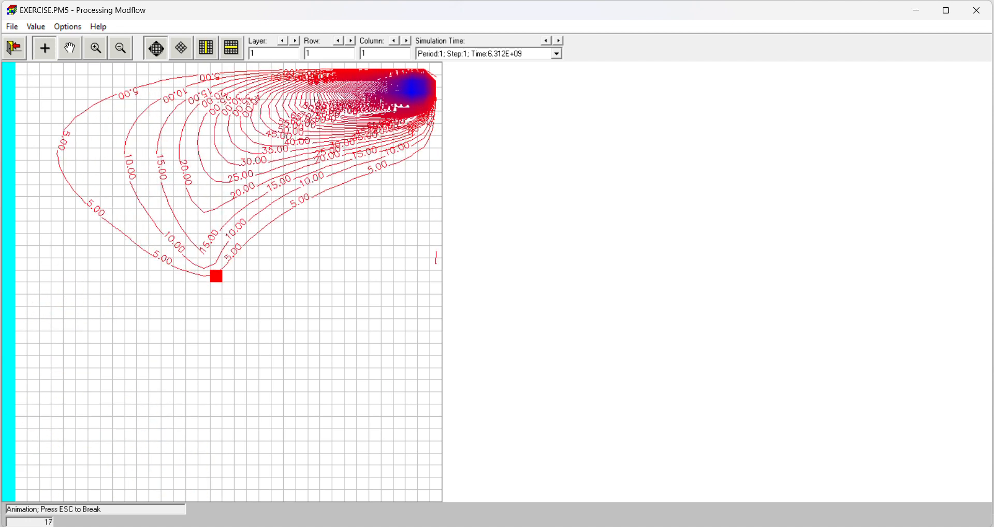
Step: Switch to the Problem Formulation document in Word, review the objective on plume migration towards the pumping well or river, and return to Processing Modflow
{"action": "key", "text": "alt+Tab"}
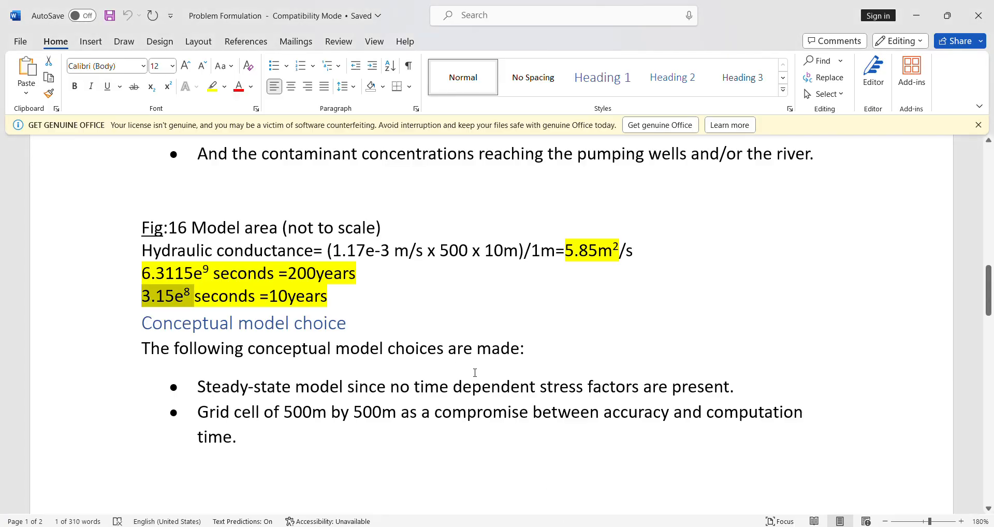
{"action": "scroll", "coordinate": [403, 387], "scroll_direction": "up", "scroll_amount": 4}
{"action": "left_click_drag", "start_coordinate": [241, 331], "coordinate": [826, 334]}
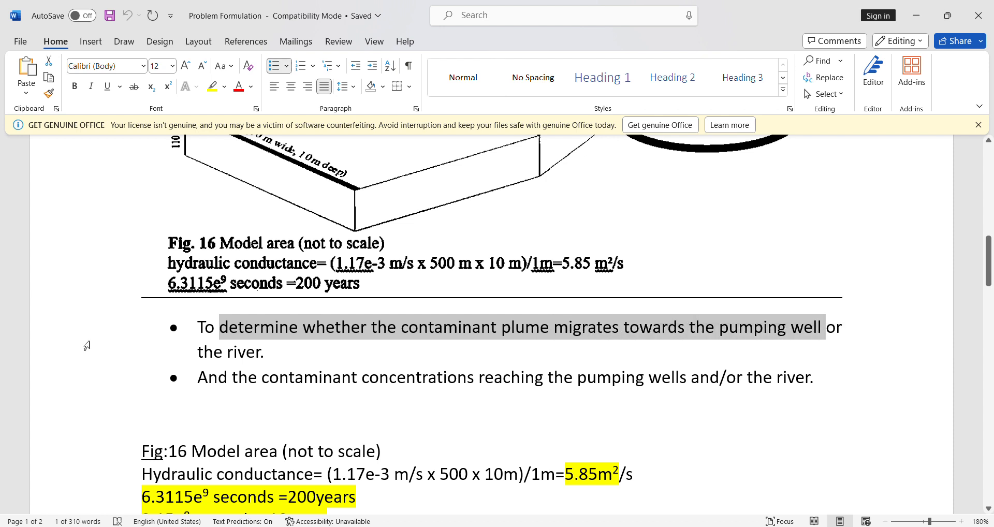
{"action": "double_click", "coordinate": [248, 353]}
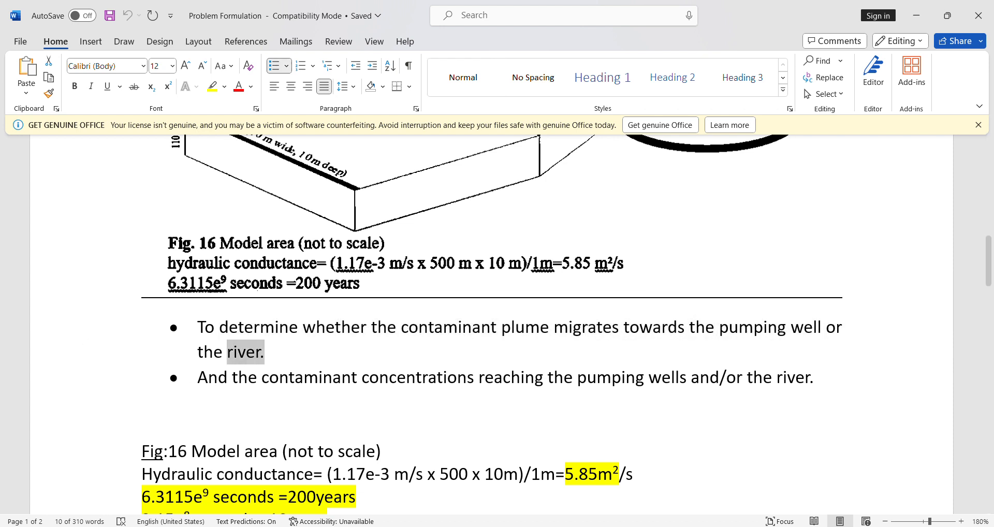
{"action": "left_click", "coordinate": [543, 486]}
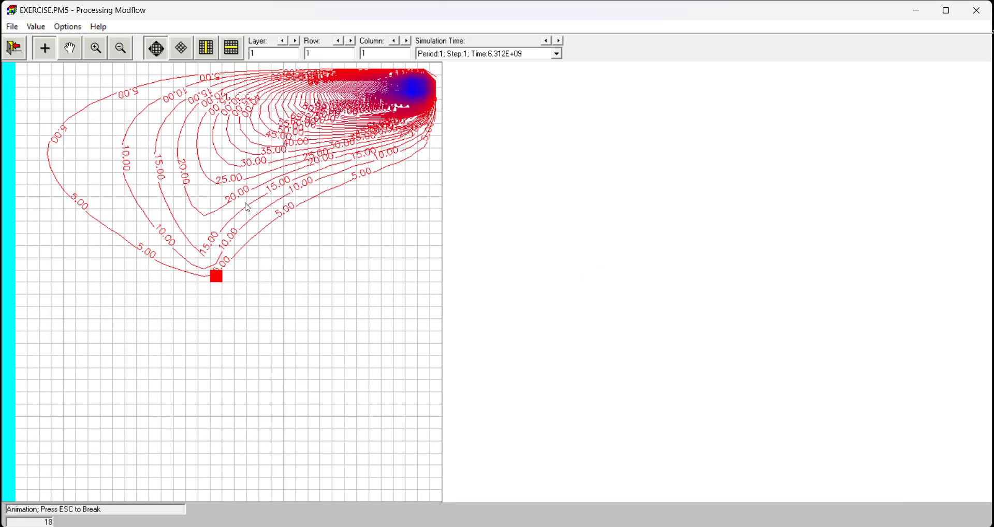